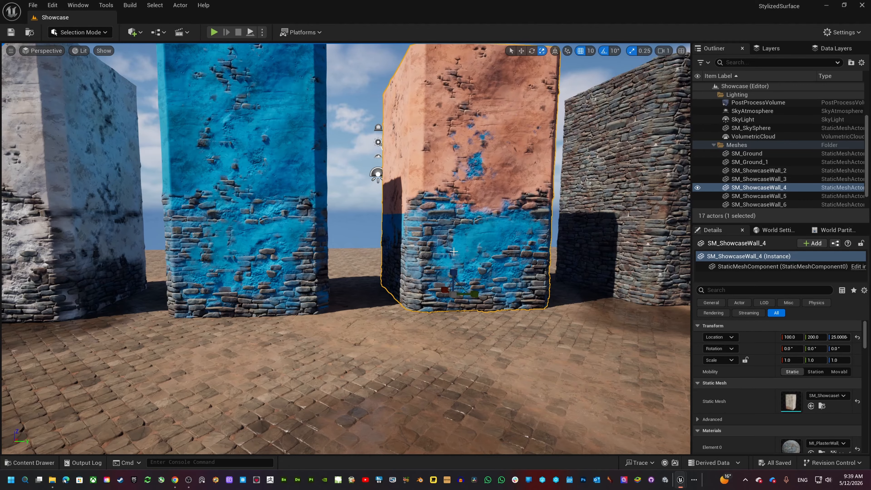
- Place the SM_ShowcaseWall_01 mesh from the Demo folder in the level, in front of the existing showcase walls
key(ctrl+space)
key(ctrl+space)
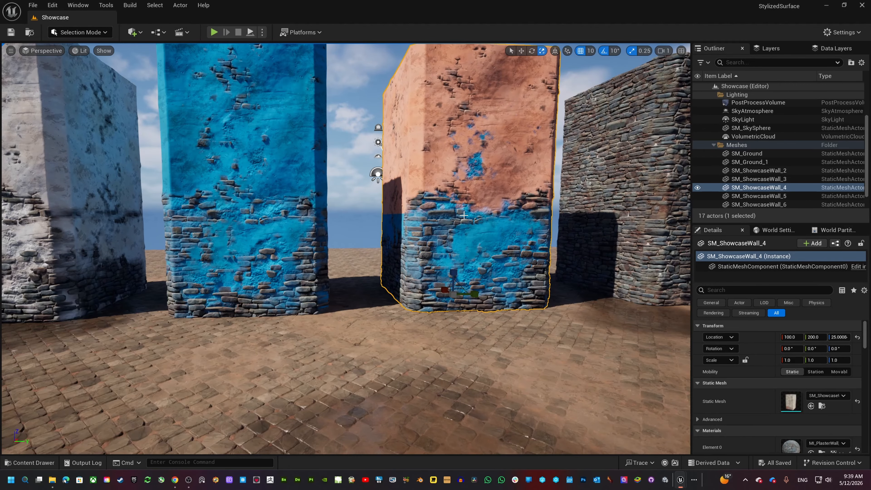
key(ctrl+space)
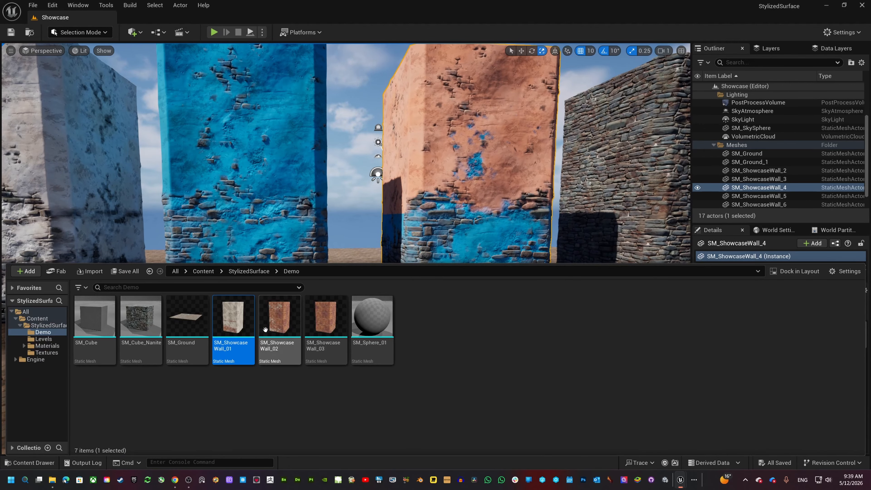
mouse_move(229, 330)
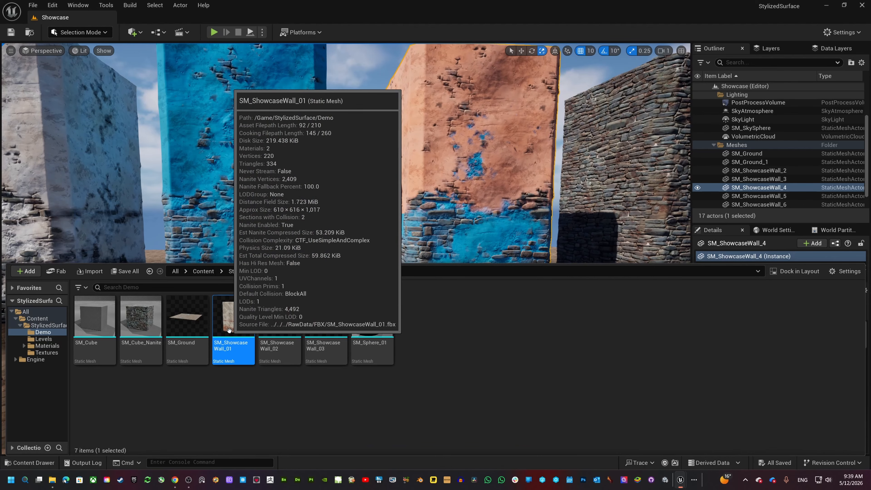
drag(229, 329, 314, 342)
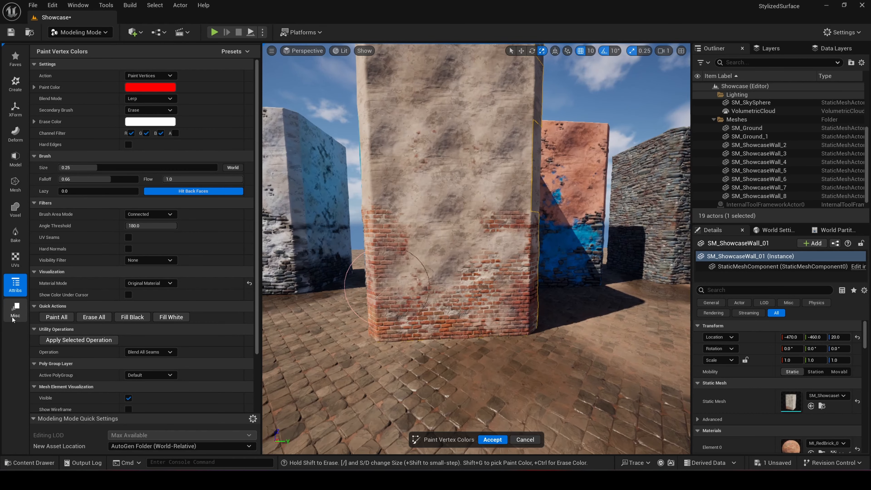
- Paint all vertices of the placed SM_ShowcaseWall_01 wall red and duplicate its mesh asset in the Demo folder
click(53, 321)
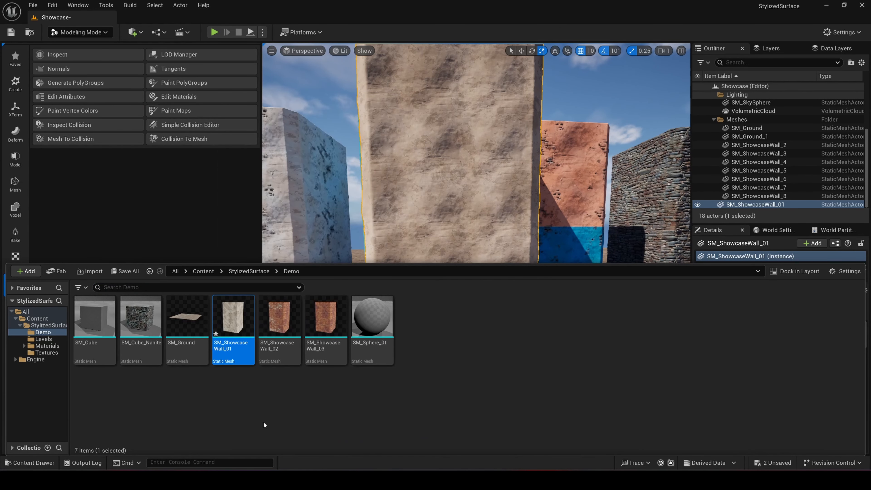
key(ctrl+d)
key(Return)
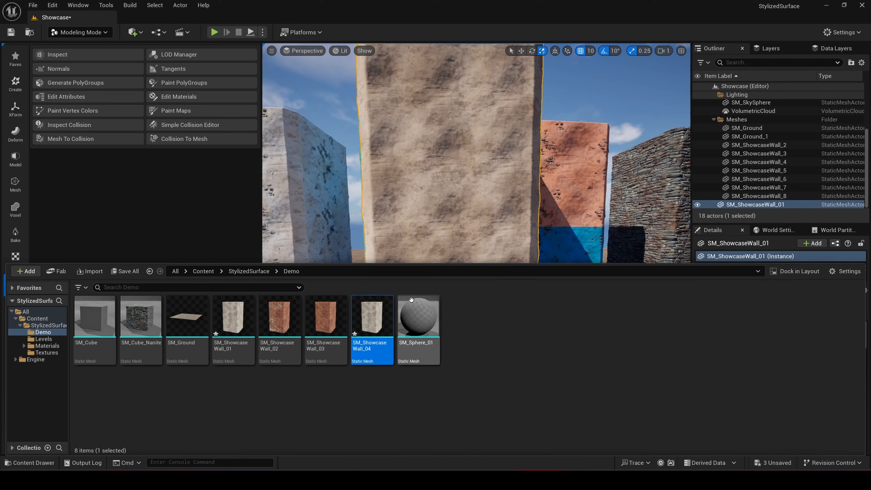
- Disable Nanite on the duplicated wall mesh SM_ShowcaseWall_04
mouse_move(372, 313)
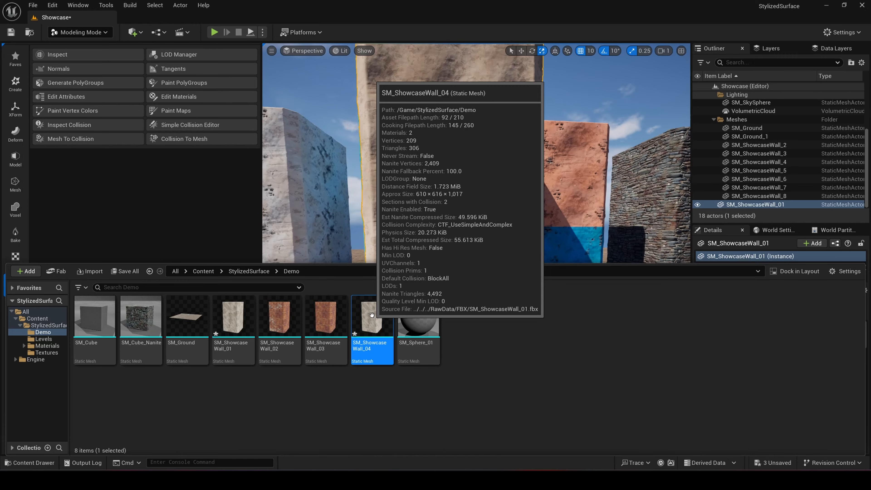
right_click(372, 315)
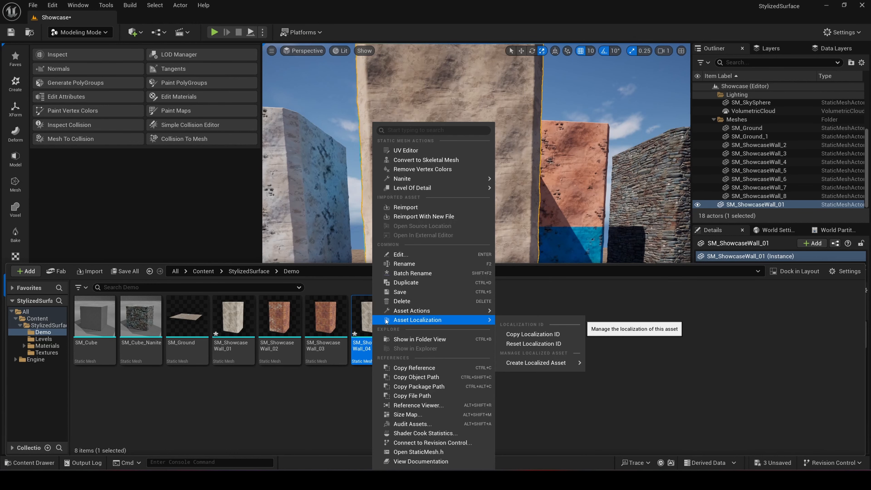
click(342, 425)
right_click(365, 323)
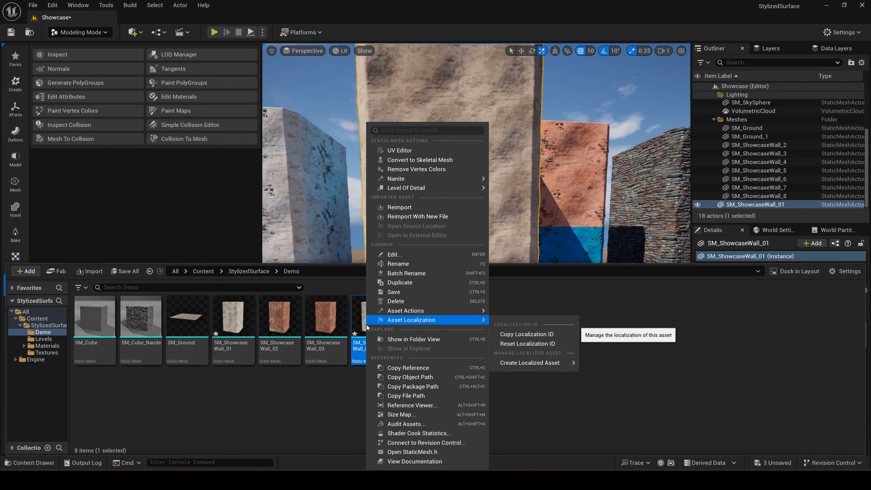
mouse_move(398, 179)
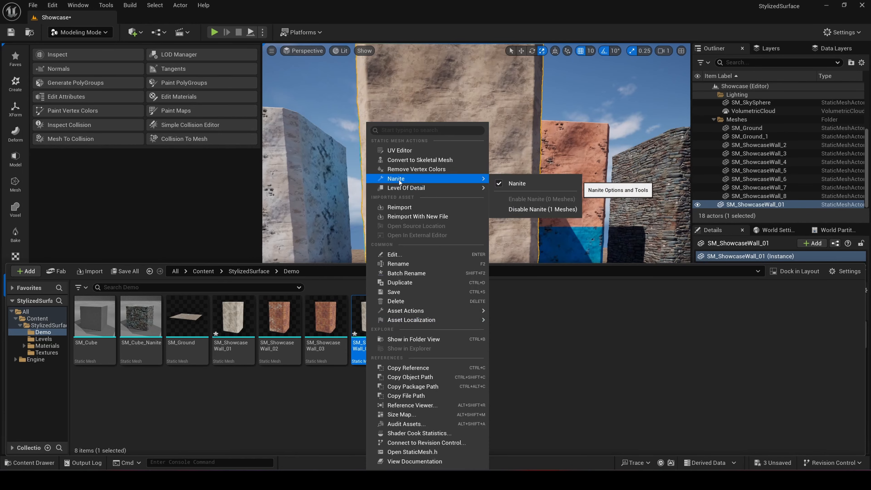
click(540, 209)
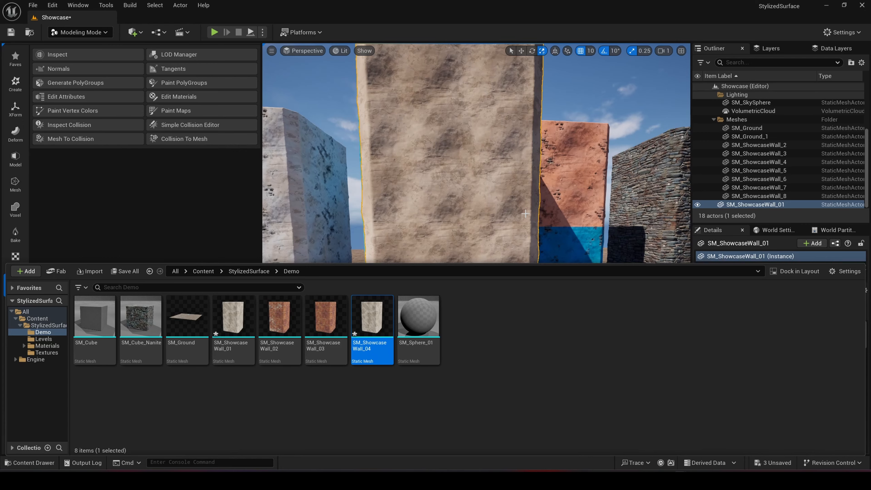
- Place SM_ShowcaseWall_04 in the level beside the SM_ShowcaseWall_01 wall and delete the SM_ShowcaseWall_01 actor
drag(378, 314, 585, 331)
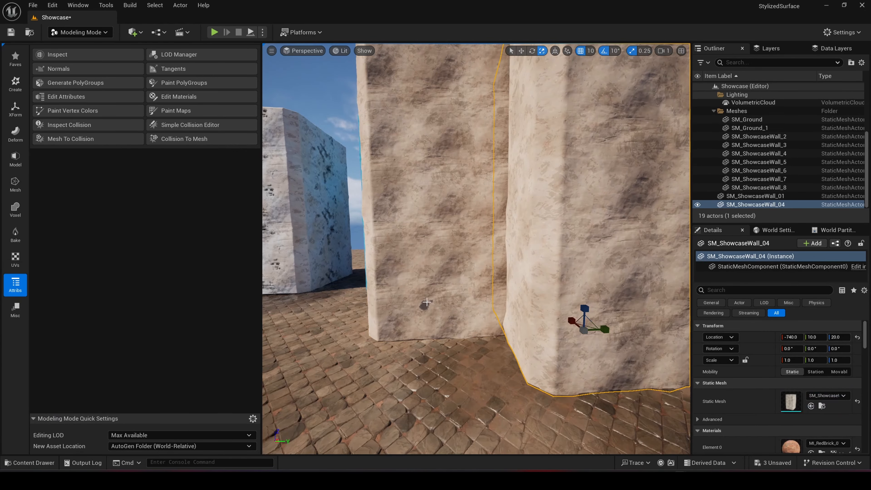
click(417, 276)
key(Delete)
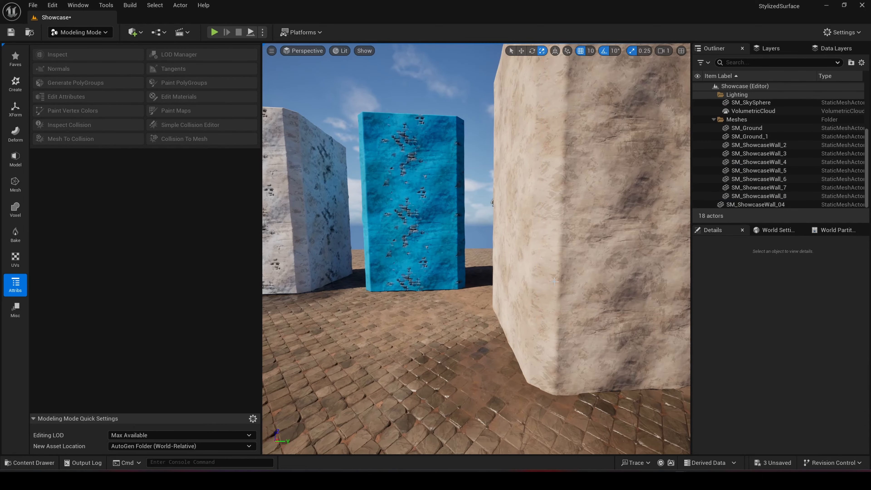
- Select the placed SM_ShowcaseWall_04 wall and switch to Mesh Paint mode
click(511, 286)
right_drag(511, 286, 555, 315)
scroll(511, 286, down, 1)
right_drag(514, 281, 508, 265)
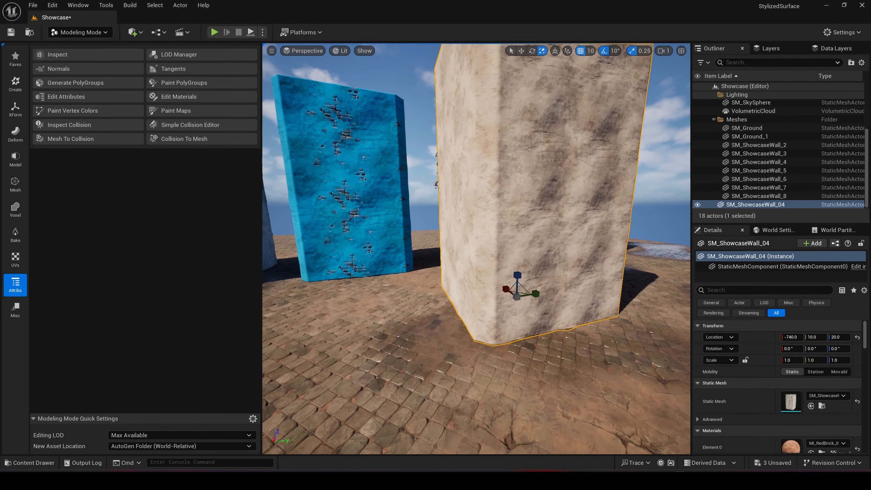
click(80, 32)
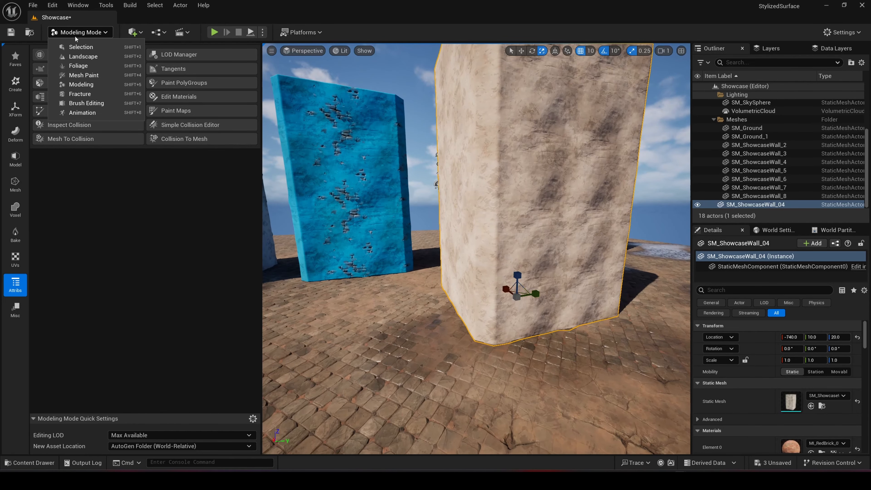
click(76, 77)
scroll(519, 234, down, 2)
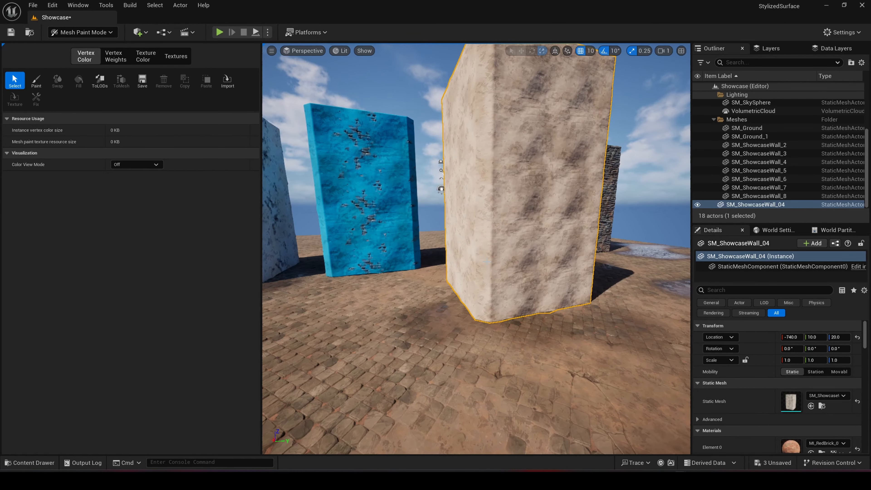
scroll(510, 274, down, 2)
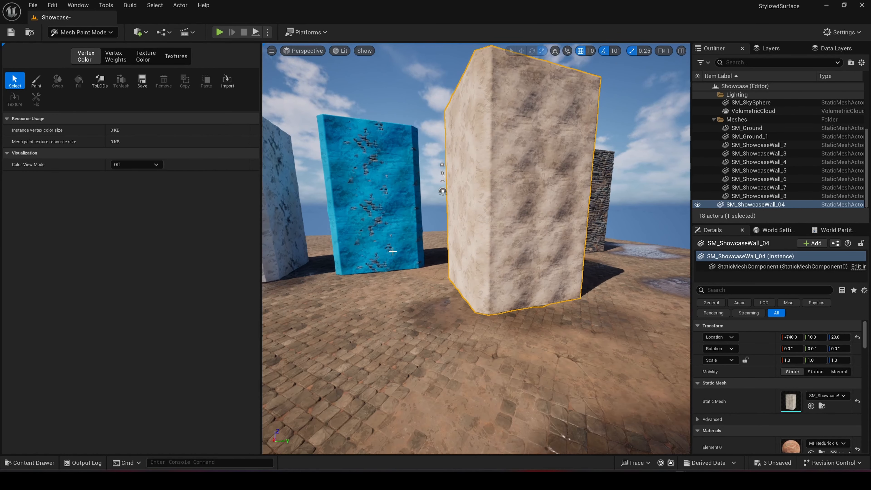
- Return to Selection mode, duplicate the plaster wall along the Y axis into a row of four, and select all four walls
click(78, 32)
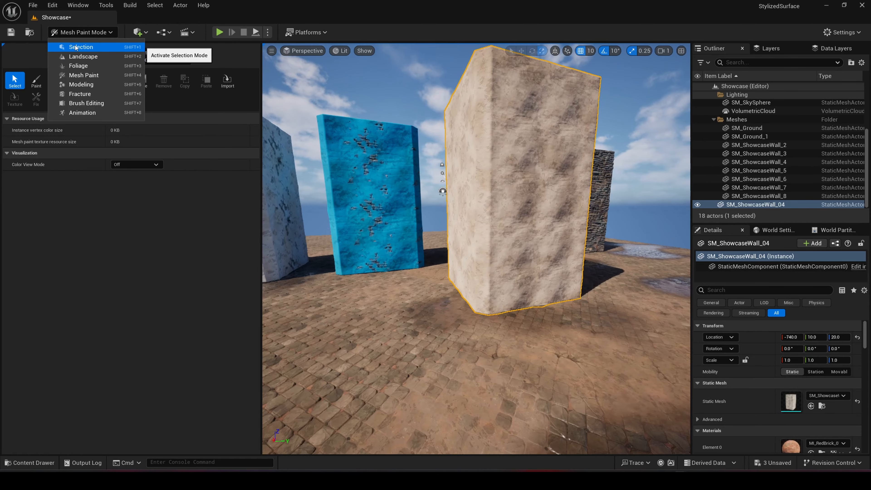
click(76, 48)
scroll(408, 301, up, 2)
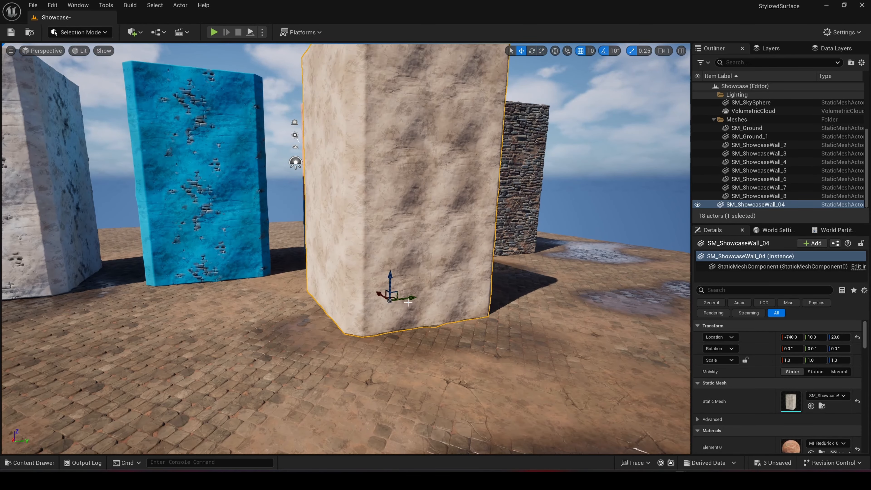
alt+drag(408, 302, 204, 311)
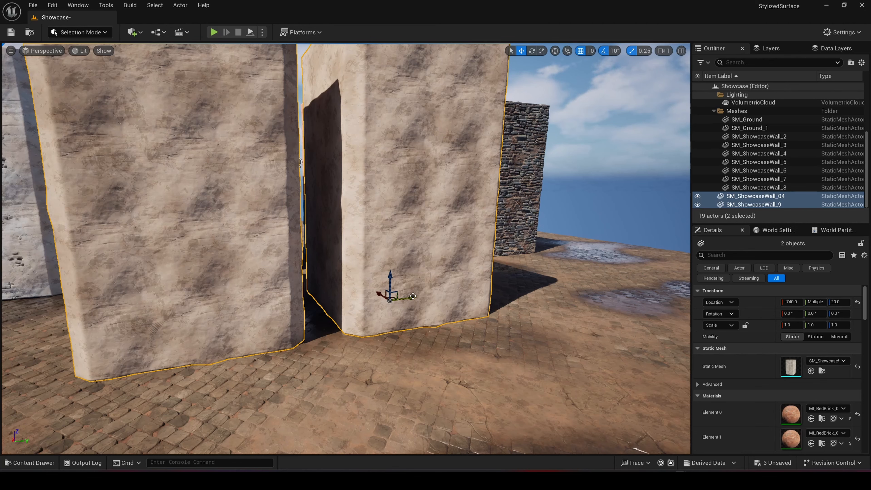
alt+drag(413, 296, 552, 280)
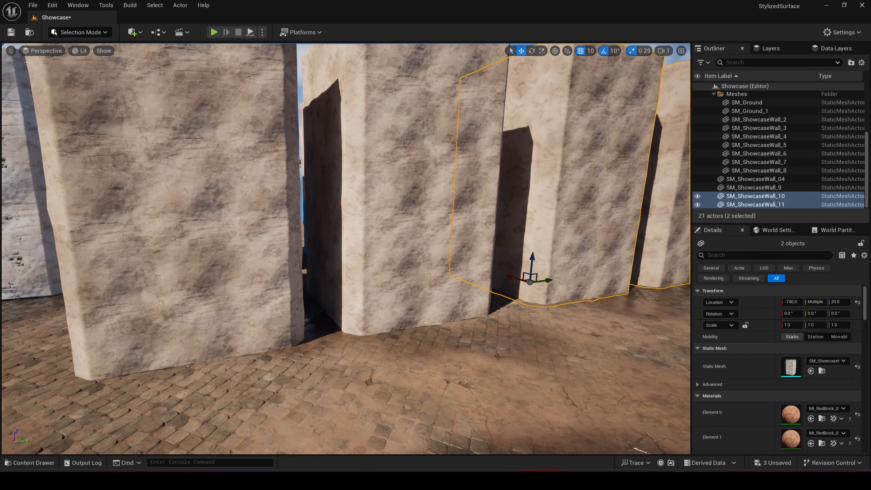
ctrl+click(435, 230)
ctrl+click(147, 219)
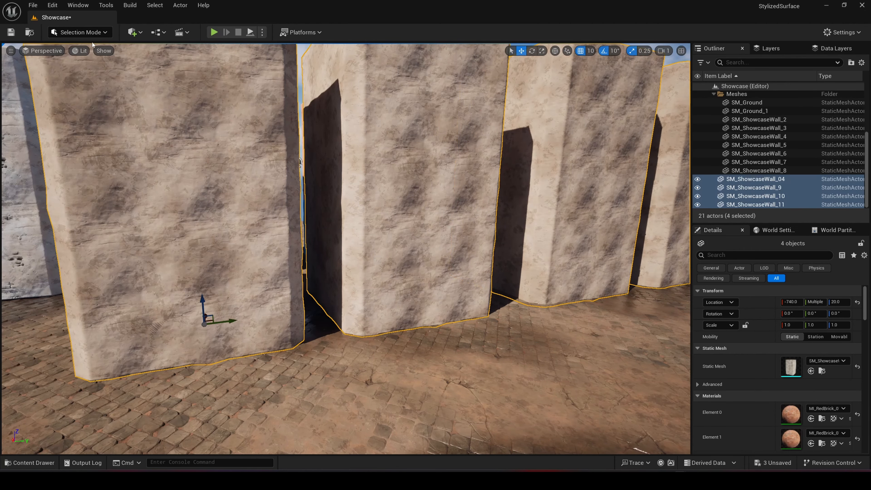
- In Mesh Paint mode, paint white vertex color on the first two plaster walls with the Red, Green and Blue channels enabled
click(84, 32)
click(80, 74)
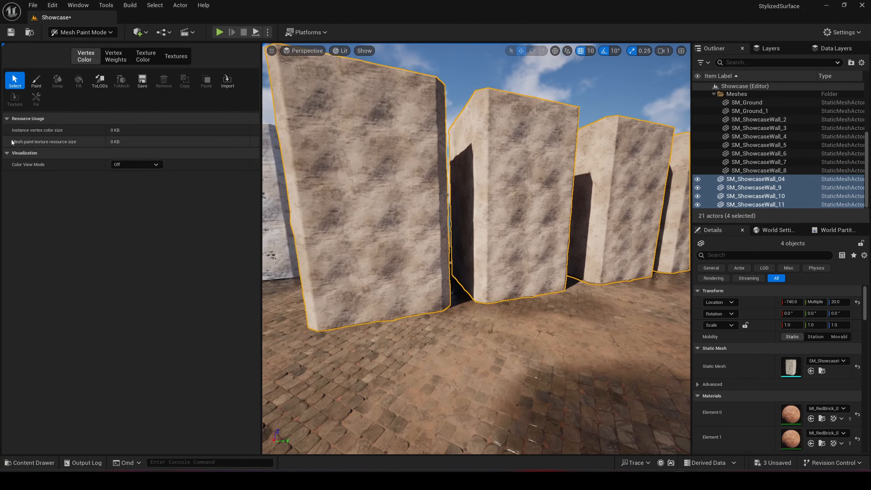
click(36, 80)
mouse_move(373, 269)
mouse_down()
mouse_move(346, 278)
mouse_move(356, 206)
mouse_up()
mouse_move(510, 249)
mouse_down()
mouse_move(534, 198)
mouse_move(515, 142)
mouse_up()
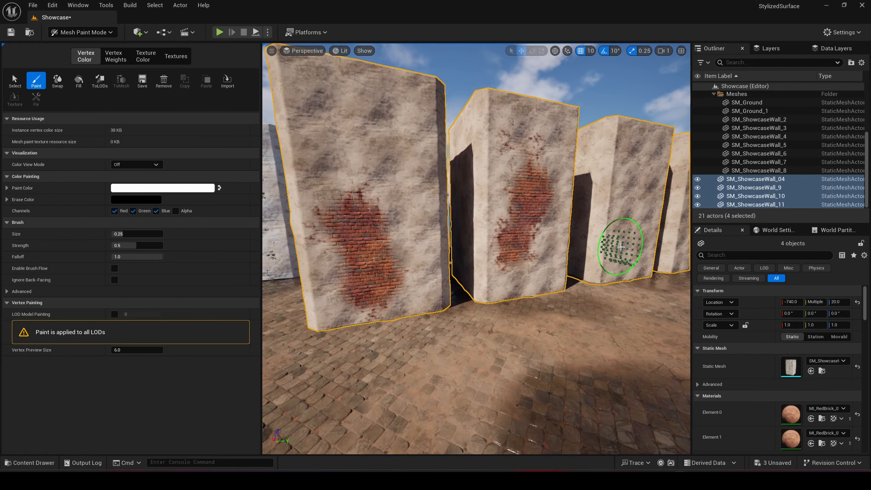
- Paint a brick patch on the third wall and extend the second wall's lower patch with only the Green channel enabled
key(d)
right_drag(529, 275, 499, 267)
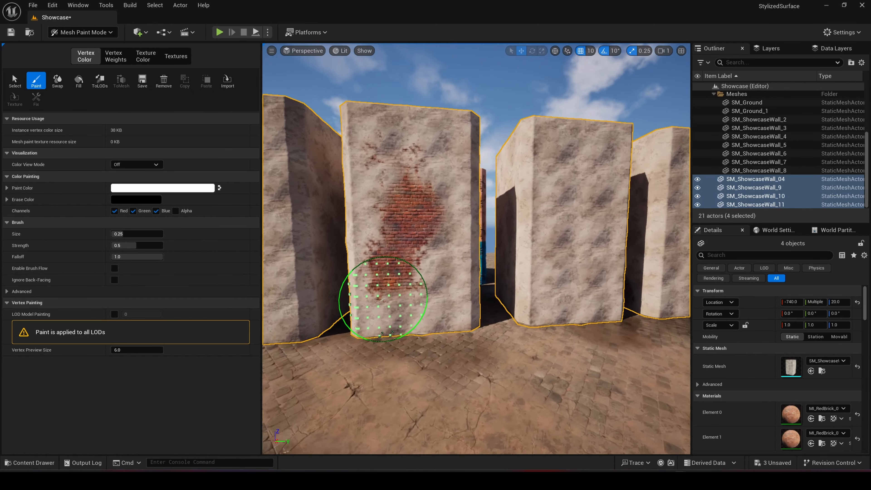
right_drag(383, 298, 504, 292)
drag(505, 291, 525, 310)
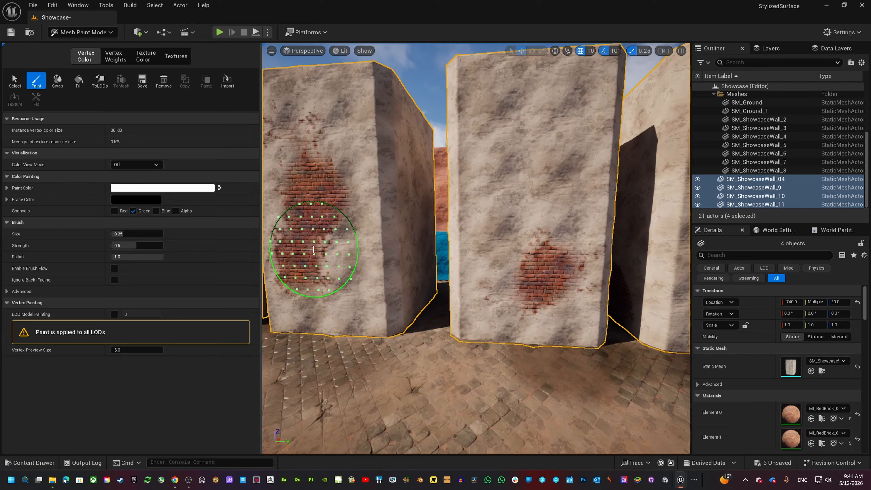
mouse_move(310, 253)
mouse_down()
mouse_move(332, 276)
mouse_move(325, 252)
mouse_move(322, 343)
mouse_move(282, 284)
mouse_up()
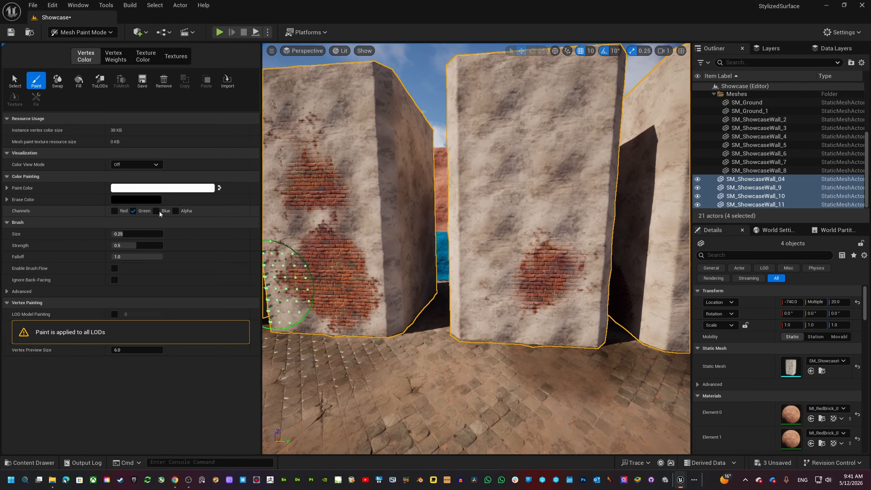
- Paint white vertex color over the second wall's brick patches with only the Red channel enabled
click(114, 211)
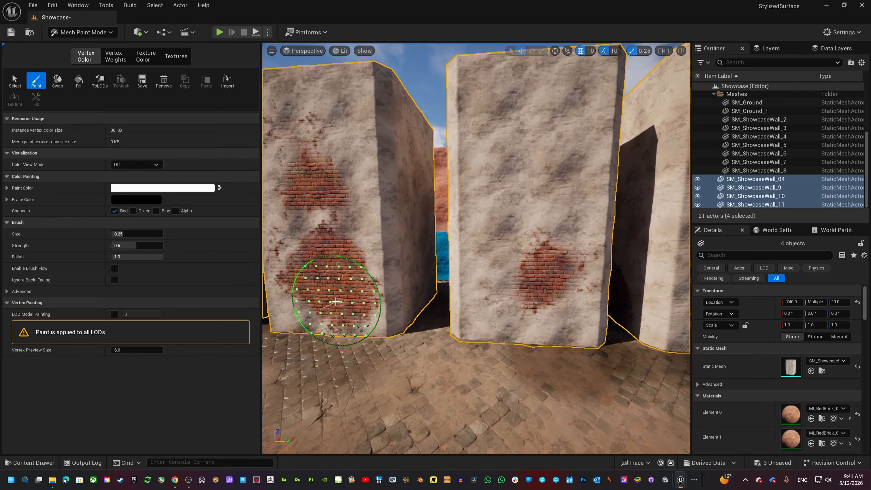
mouse_move(338, 299)
mouse_down()
mouse_move(326, 282)
mouse_move(321, 204)
mouse_move(341, 253)
mouse_up()
mouse_move(377, 319)
right_down()
mouse_move(370, 307)
mouse_move(412, 306)
right_up()
key(a)
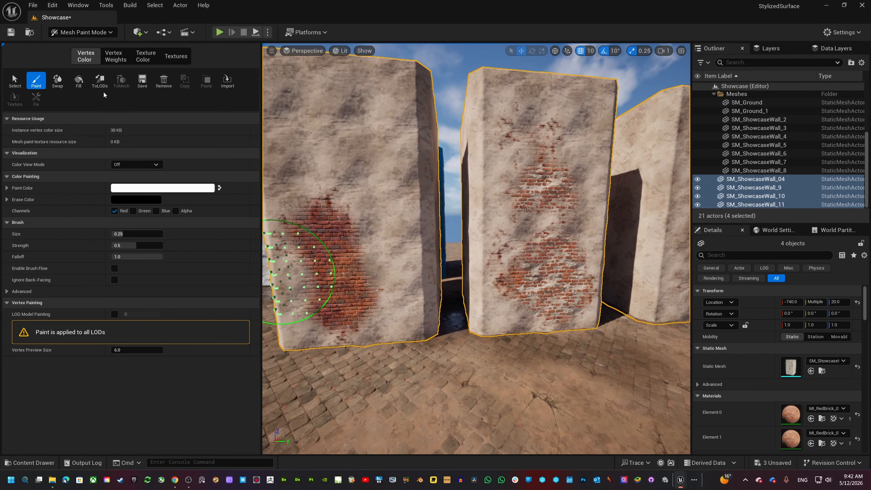
click(62, 35)
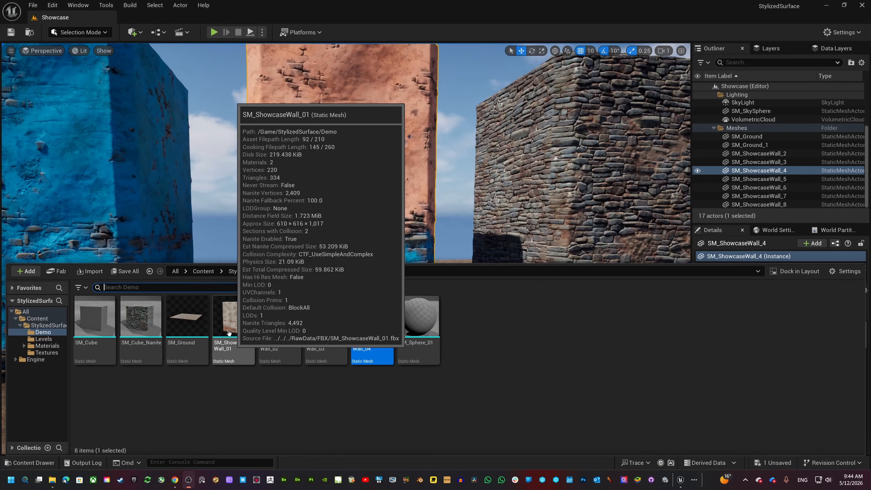
- Place SM_ShowcaseWall_01 in the level in front of the showcase walls and slide it along the Y axis toward the blue wall
drag(429, 228, 408, 387)
mouse_move(408, 387)
right_down()
mouse_move(377, 360)
mouse_move(414, 384)
right_up()
key(s)
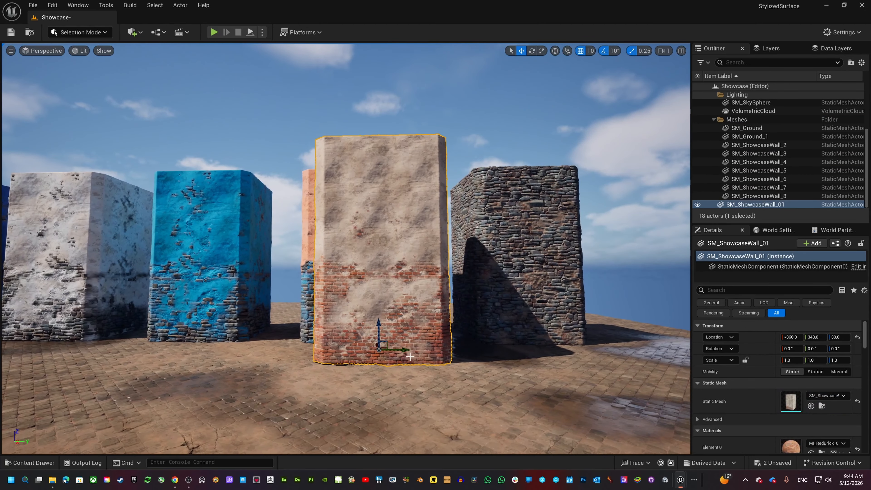
drag(410, 351, 321, 351)
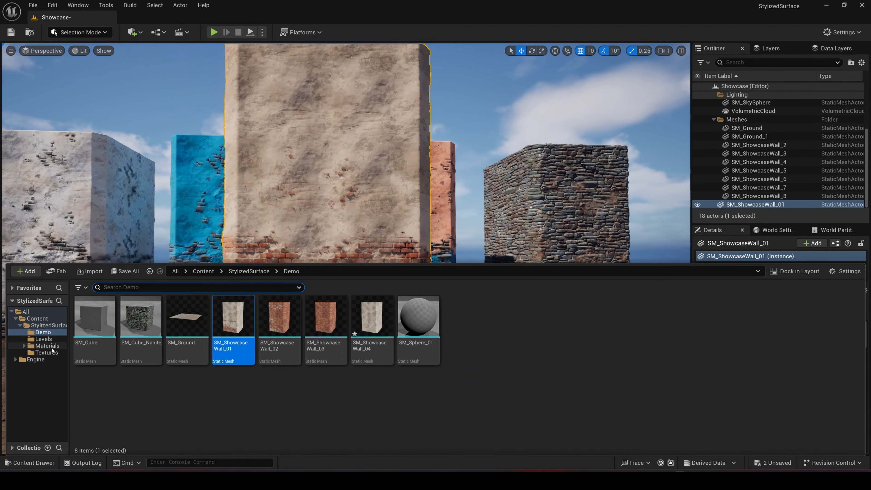
- Create a material instance from M_StylizedMaster in the Materials/Master folder
click(51, 346)
double_click(141, 320)
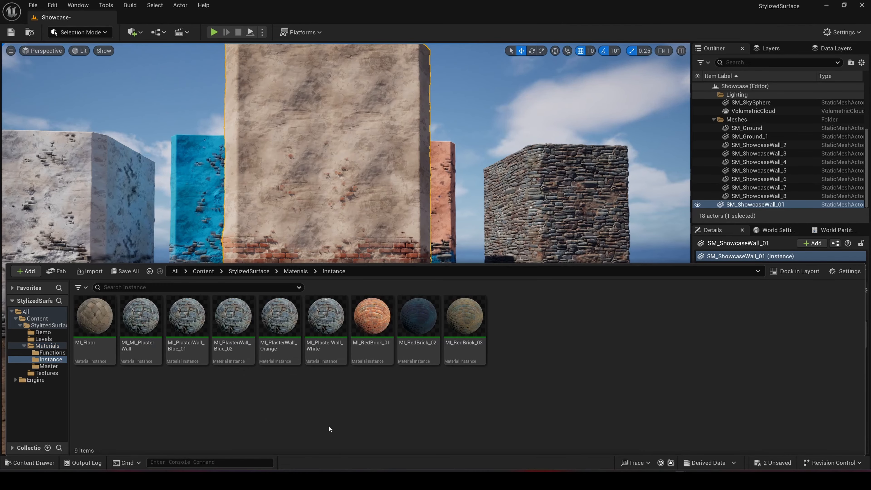
click(49, 366)
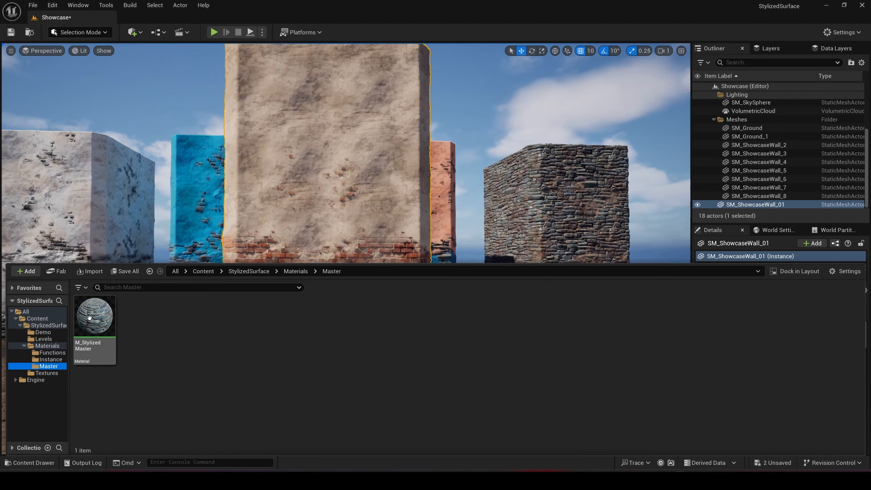
click(91, 324)
right_click(91, 328)
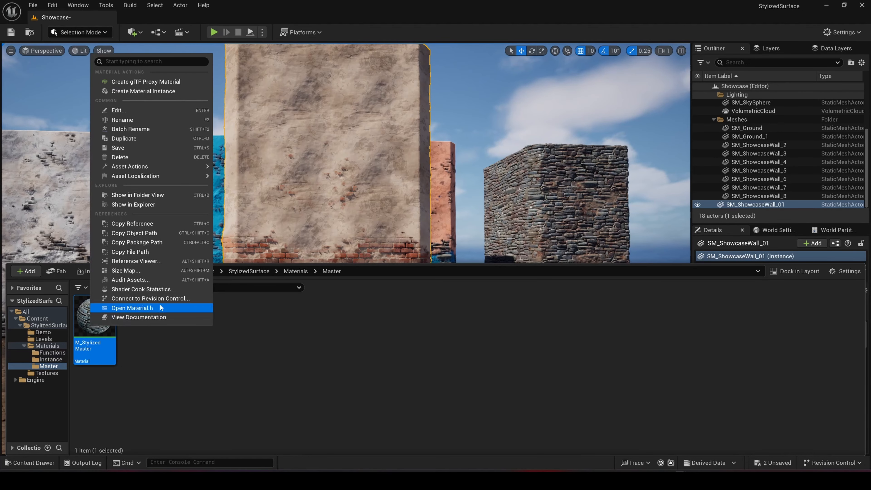
click(119, 91)
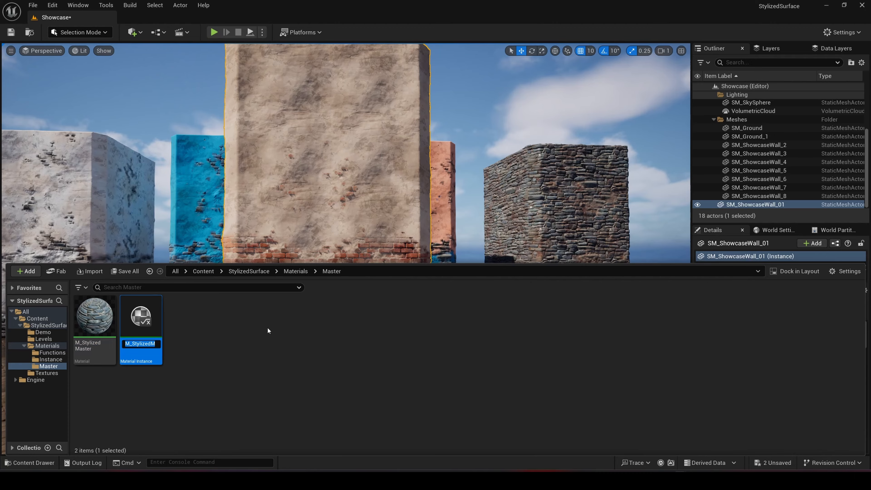
- Name the new material instance MI_StylizedMaster_Tuto
key(Home)
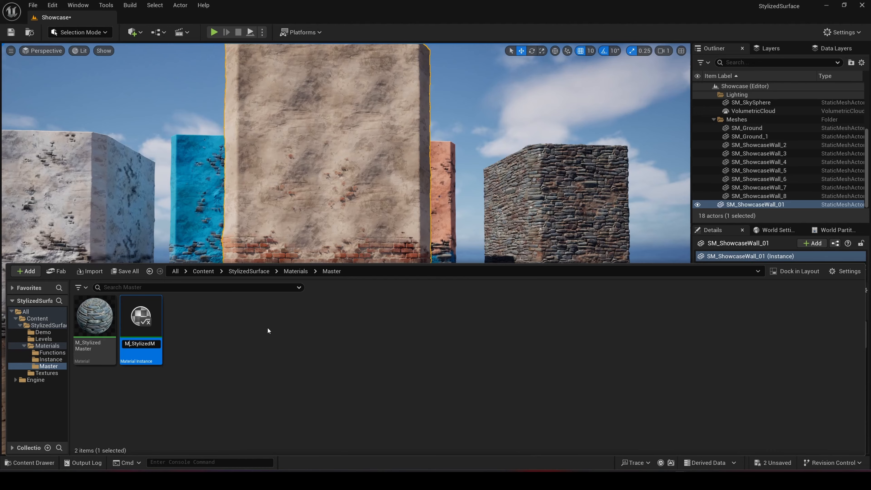
text(I)
key(End)
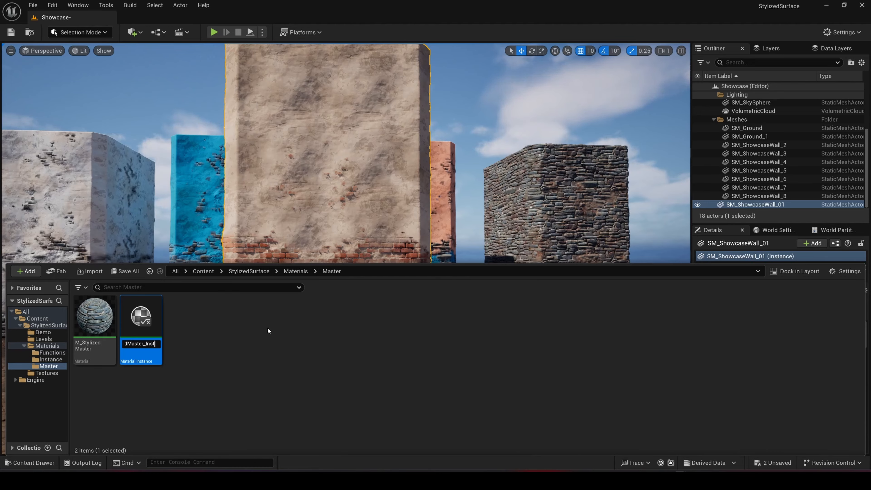
key(BackSpace)
key(BackSpace)
key(BackSpace)
key(BackSpace)
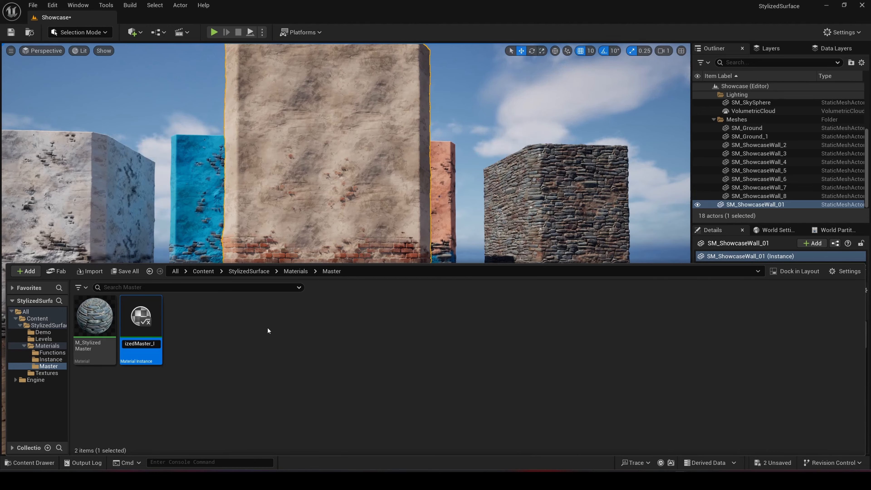
key(BackSpace)
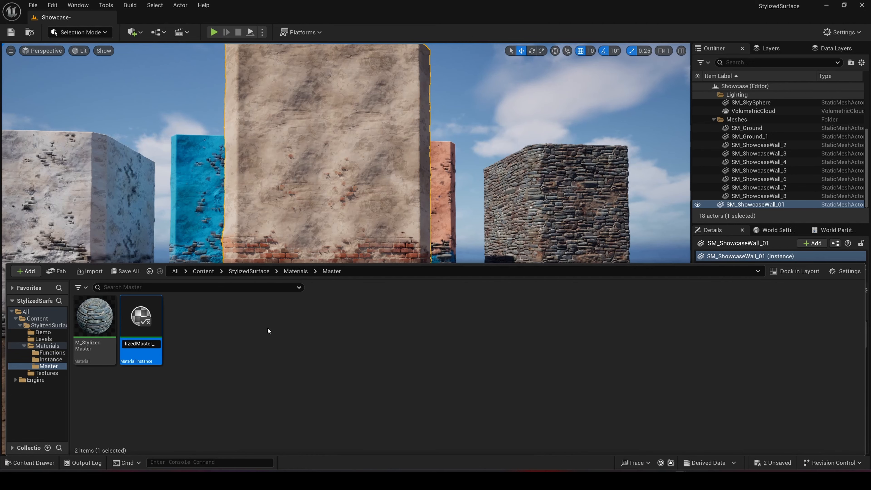
text(Tuto)
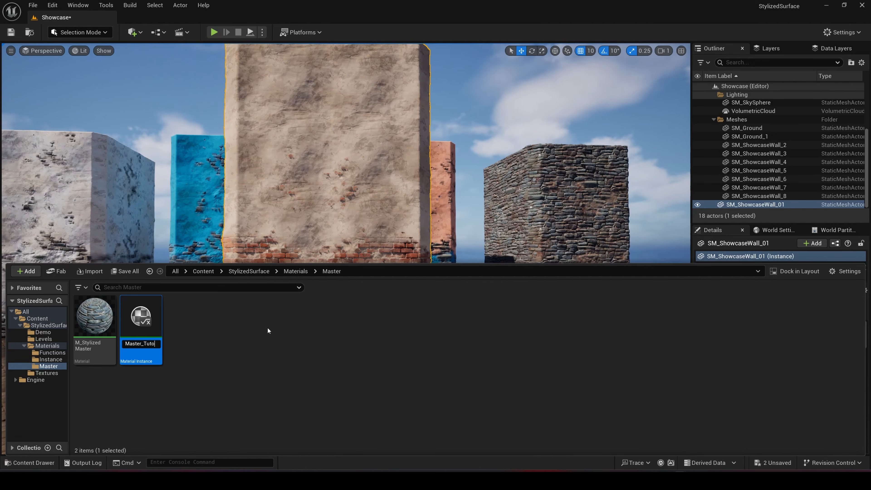
key(Return)
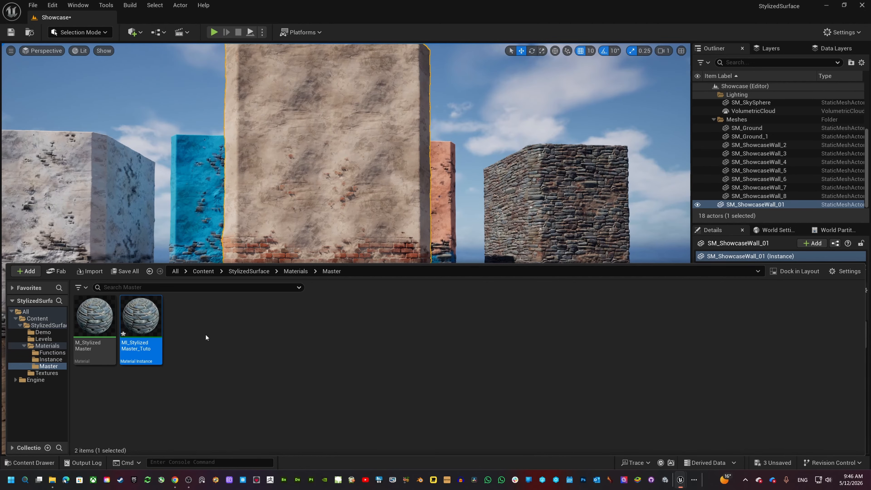
- Open MI_StylizedMaster_Tuto and arrange its editor side by side with the level editor, giving the level about three quarters of the width
double_click(136, 318)
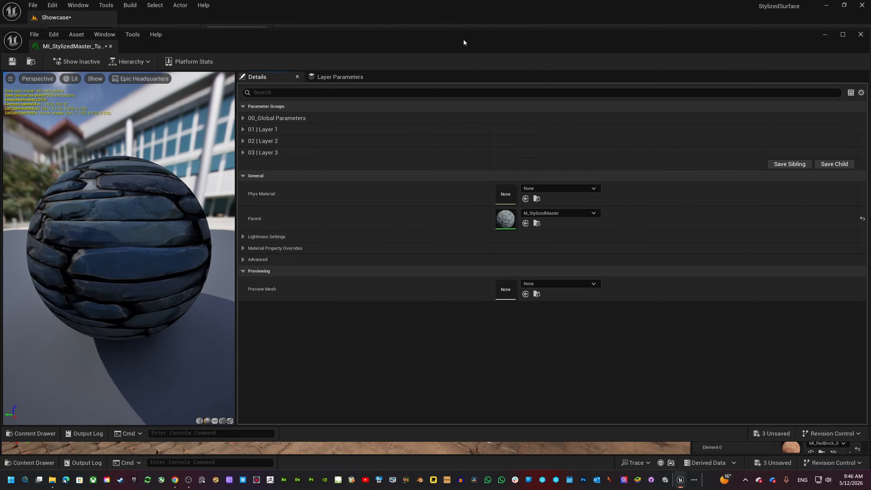
drag(462, 39, 482, 51)
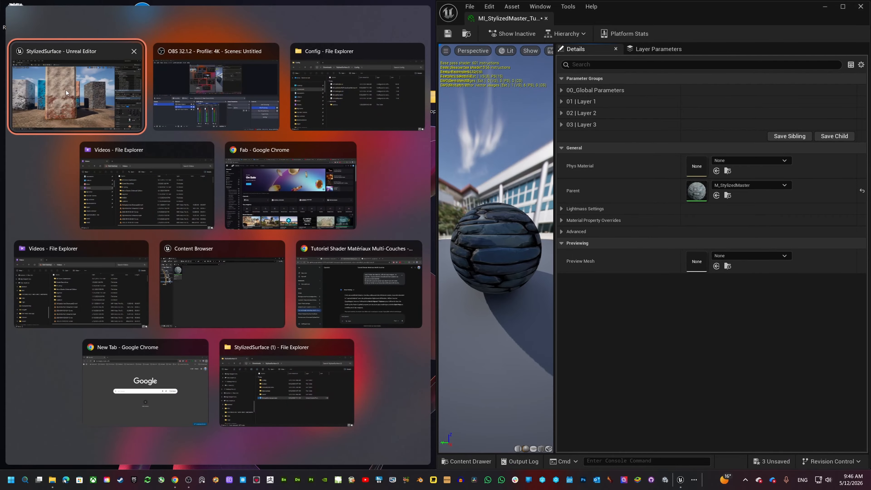
click(66, 92)
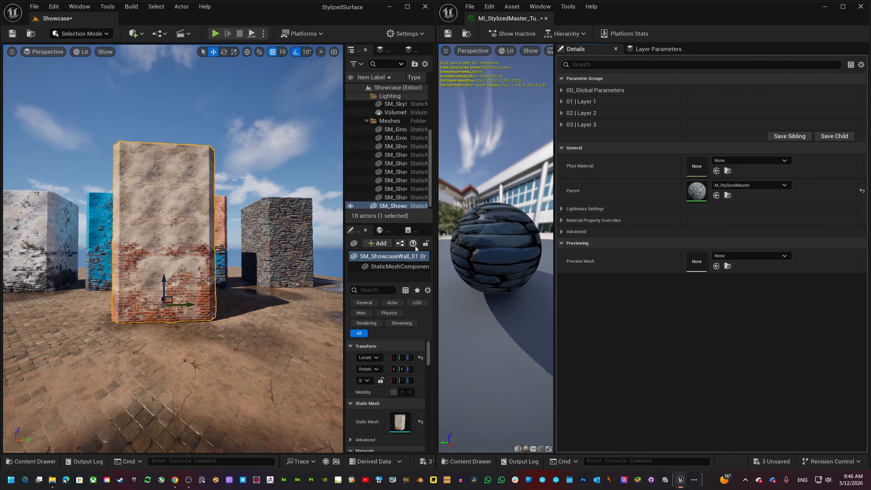
mouse_move(435, 260)
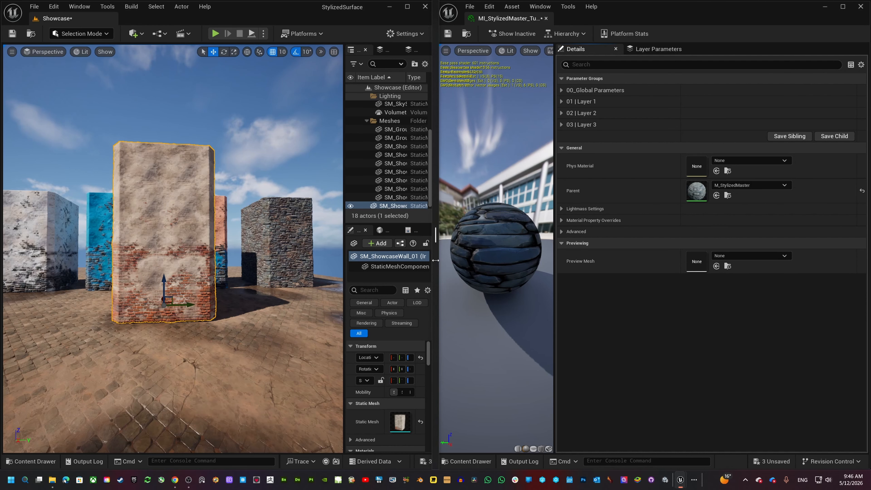
drag(435, 260, 660, 282)
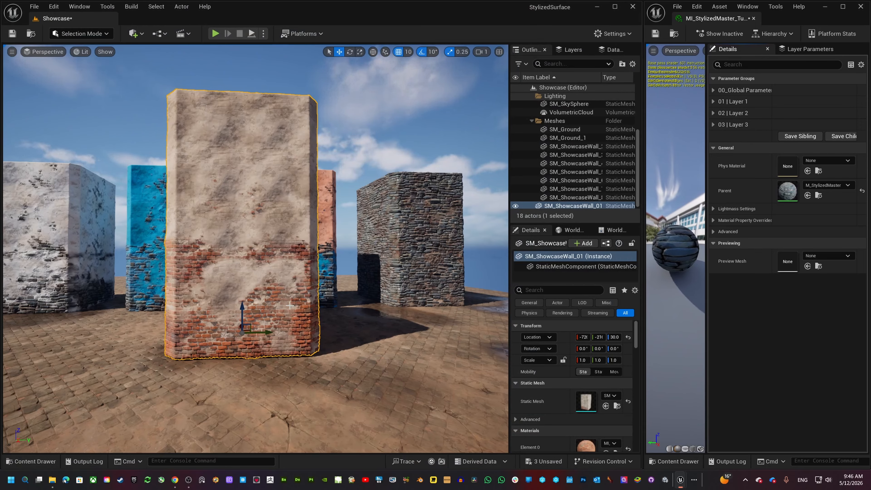
- Apply MI_StylizedMaster_Tuto to both the upper and the lower material sections of SM_ShowcaseWall_01
key(ctrl+space)
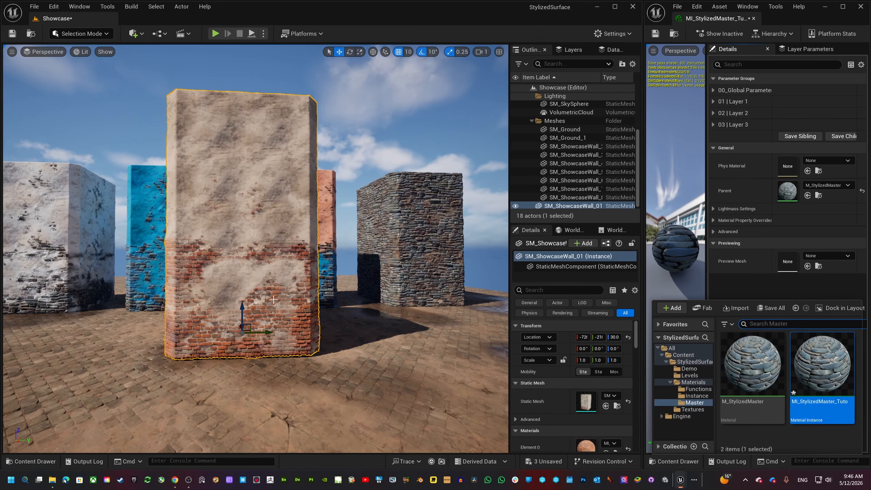
click(272, 330)
key(ctrl+space)
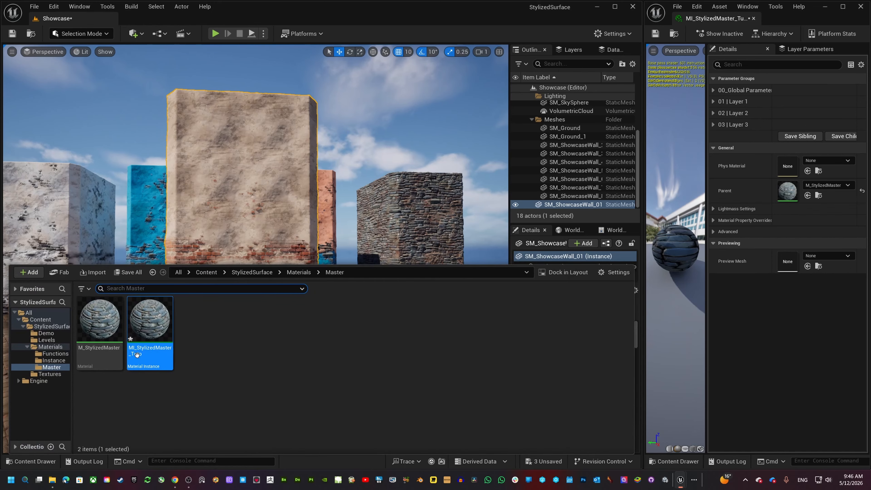
drag(141, 358, 235, 224)
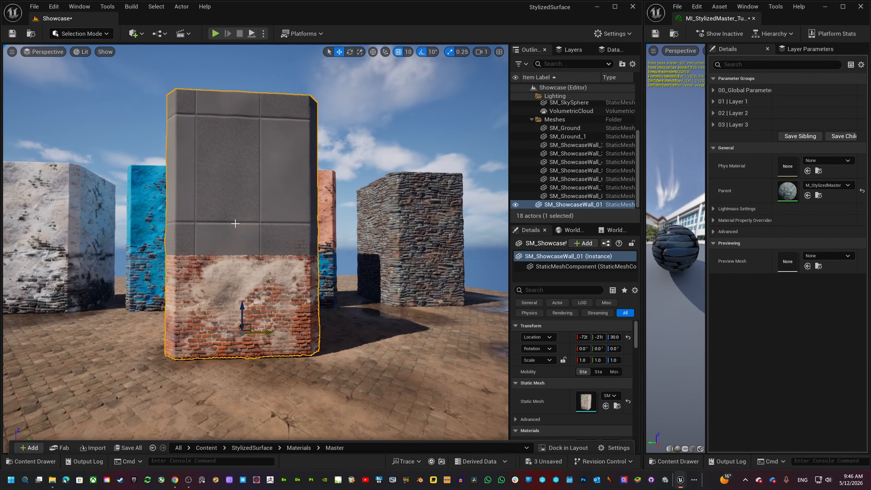
key(ctrl+space)
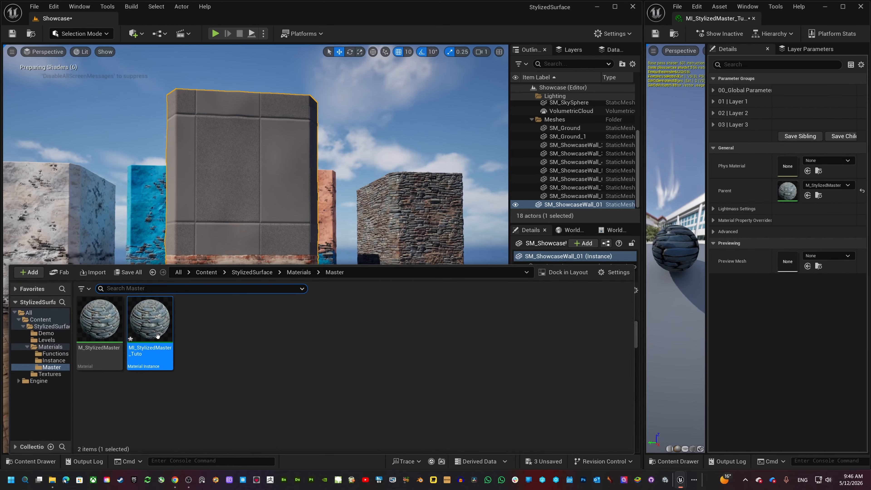
drag(150, 319, 235, 263)
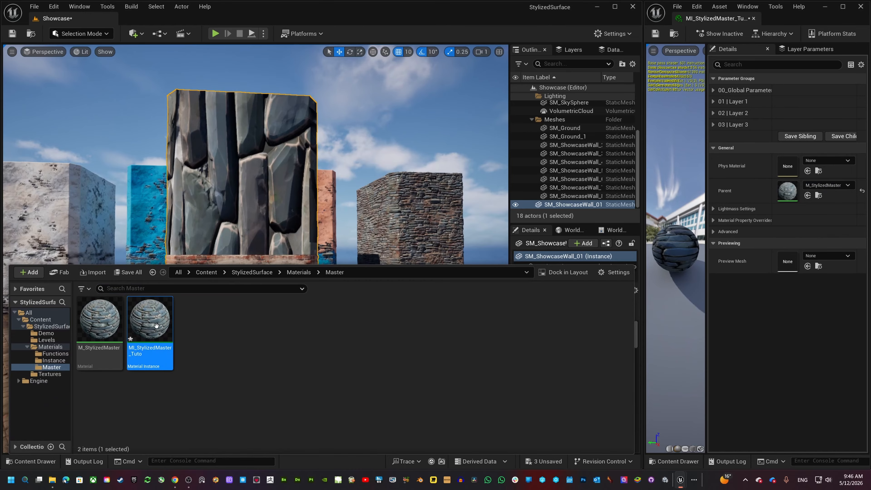
drag(153, 324, 208, 259)
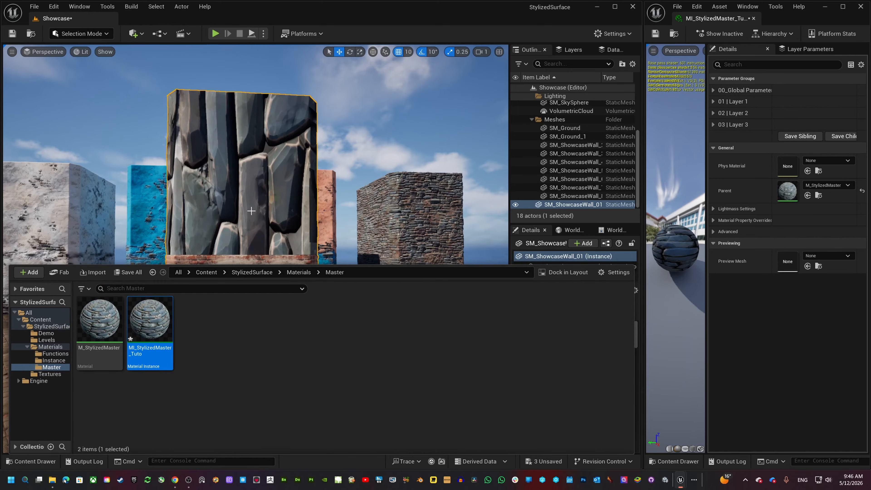
right_drag(242, 216, 243, 244)
key(ctrl+space)
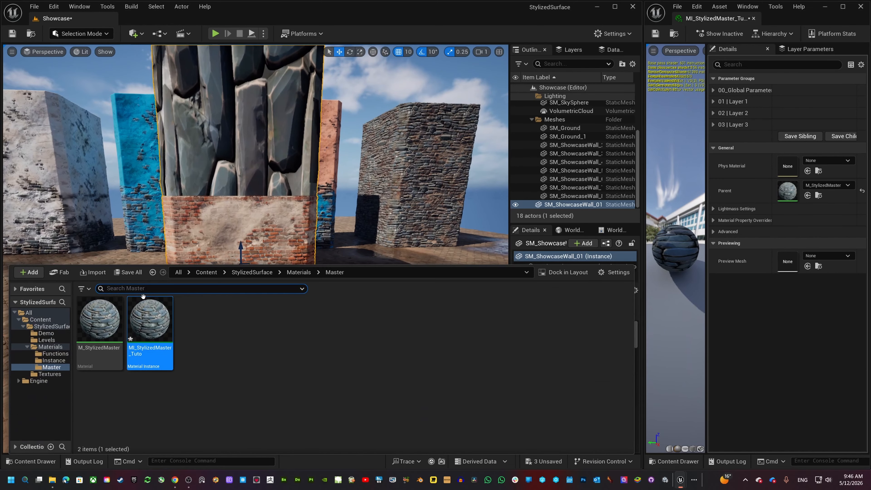
drag(142, 311, 215, 228)
- Frame SM_ShowcaseWall_01, hide the other showcase walls, and keep this wall selected
key(f)
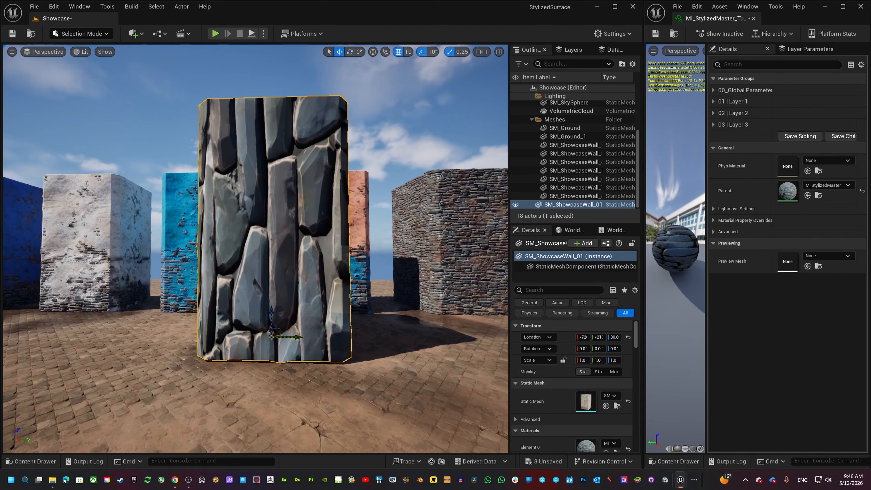
key(shift+h)
key(Escape)
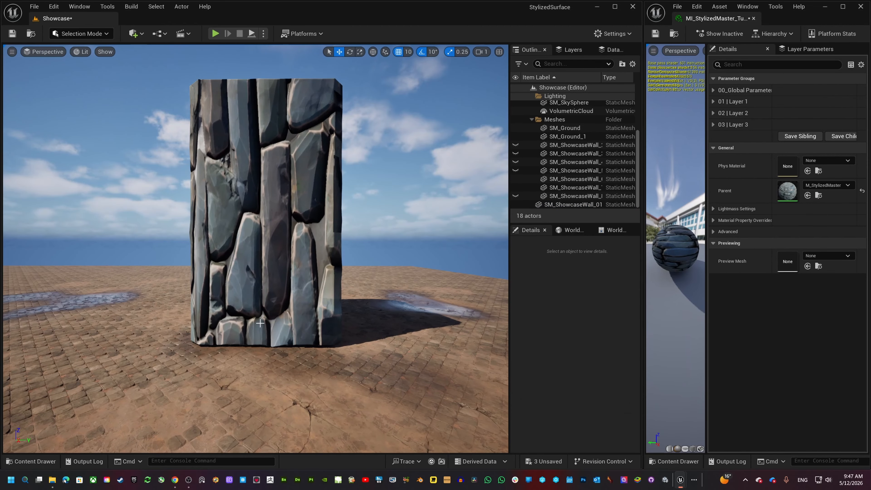
click(261, 292)
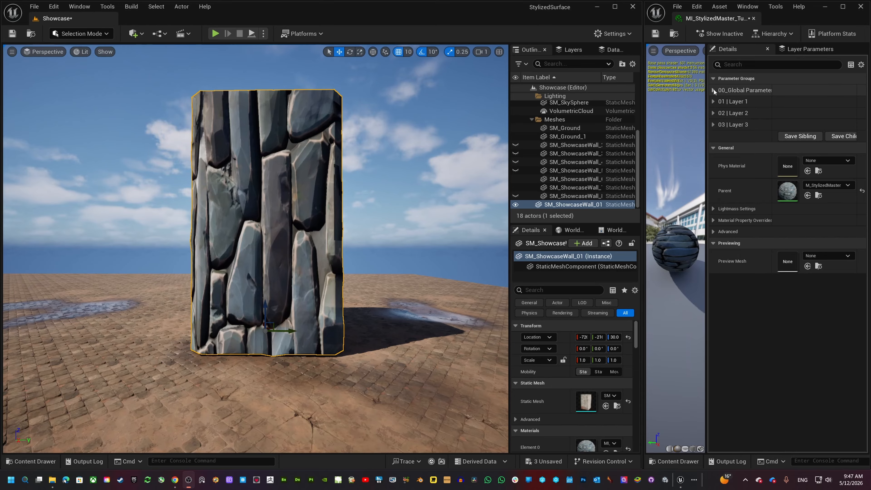
- Expand the instance's 00_Global Parameters group and briefly look through the Layer 1 parameters
click(713, 90)
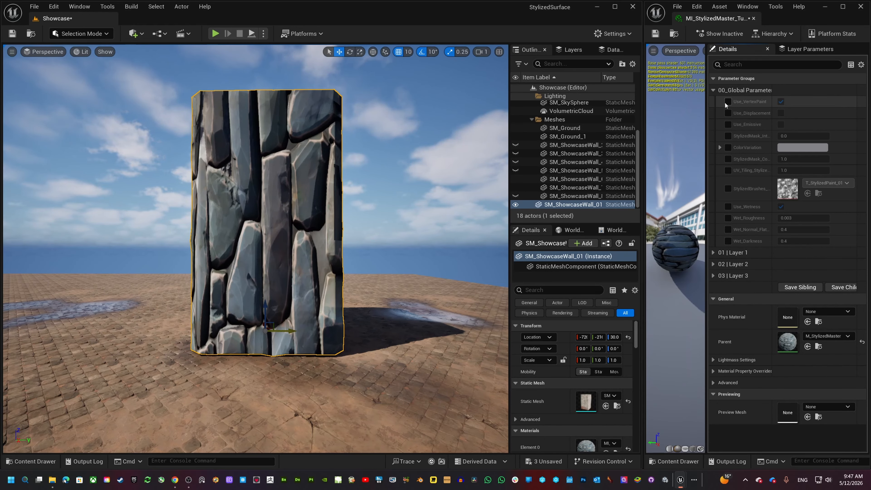
click(713, 253)
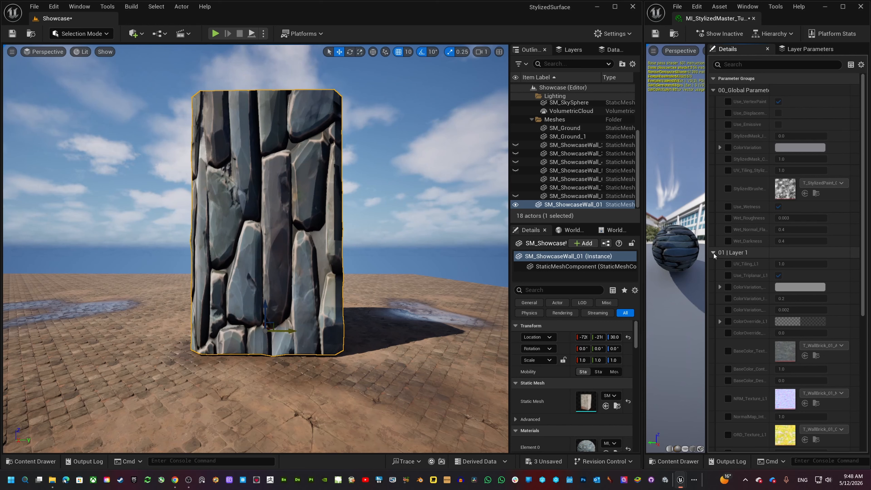
click(714, 252)
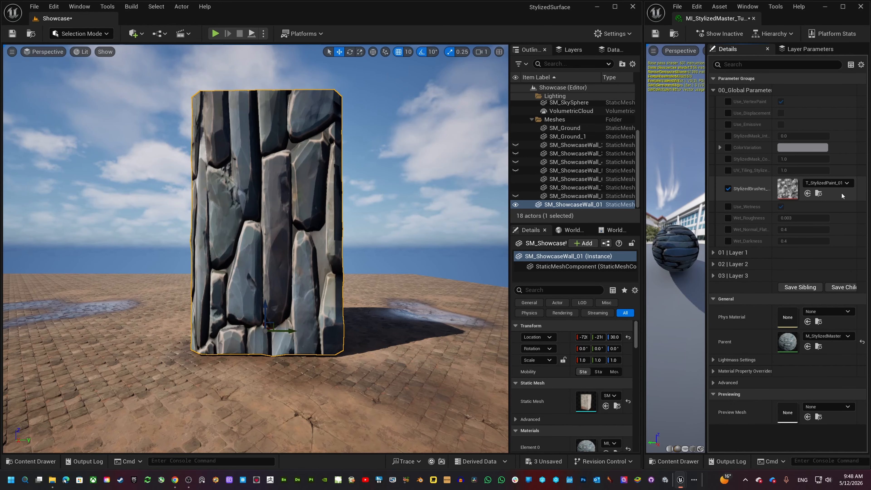
- Locate the StylizedBrushes texture T_StylizedPaint_01 in the content folders, open it to examine its brush pattern, and close it
click(818, 194)
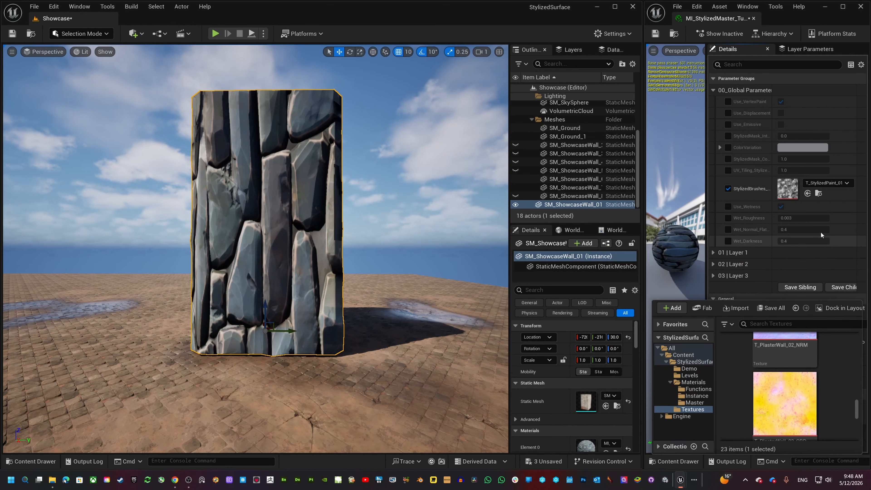
click(822, 192)
click(819, 193)
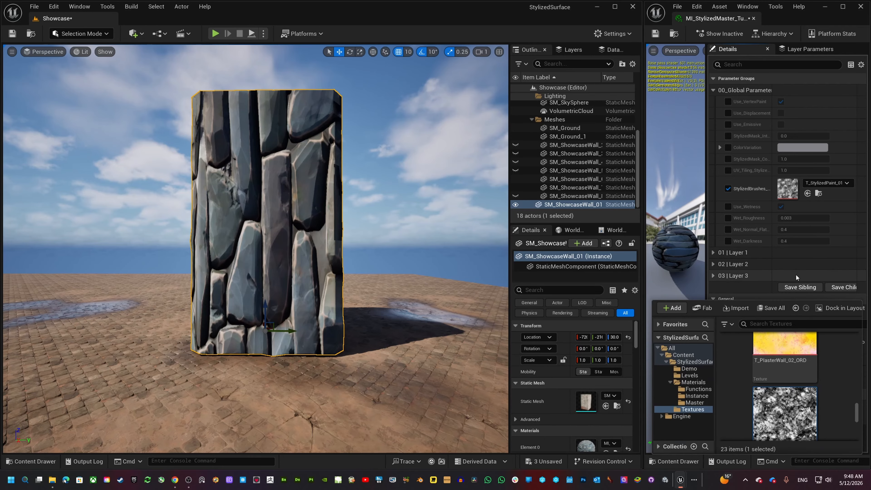
double_click(791, 421)
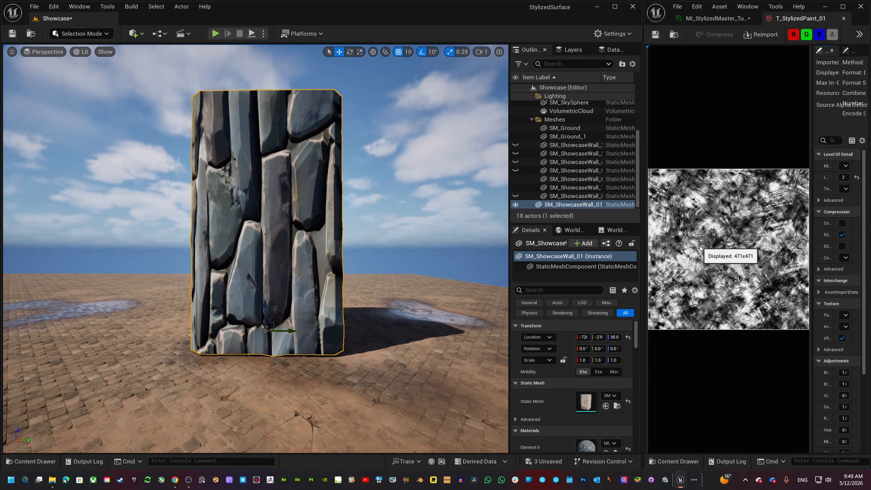
click(843, 18)
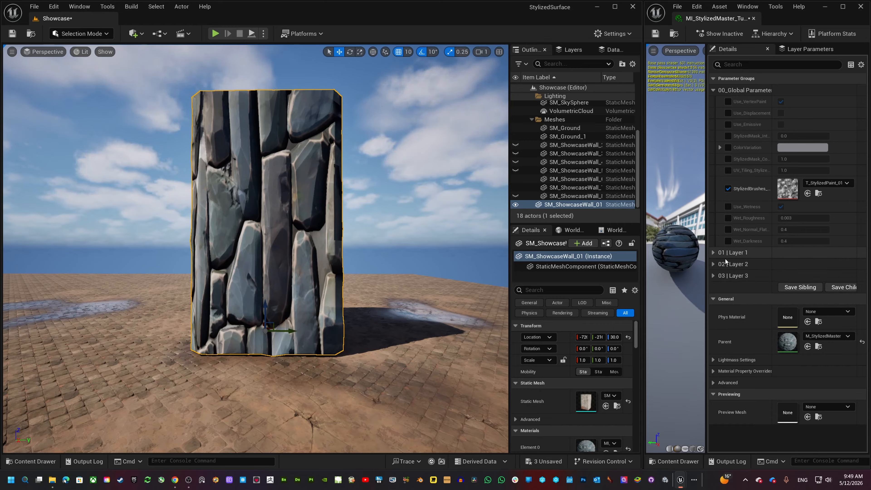
- Expand the 01 | Layer 1 group and examine its tiling, color and texture parameters
click(713, 253)
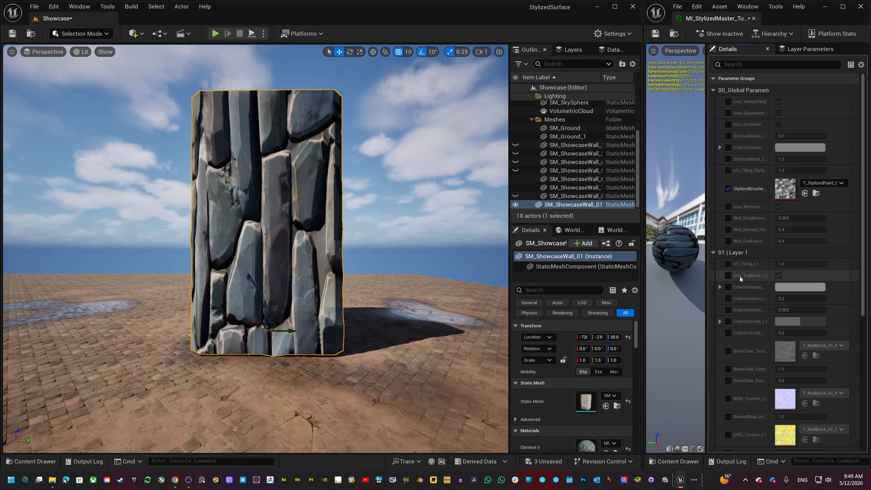
scroll(748, 268, down, 3)
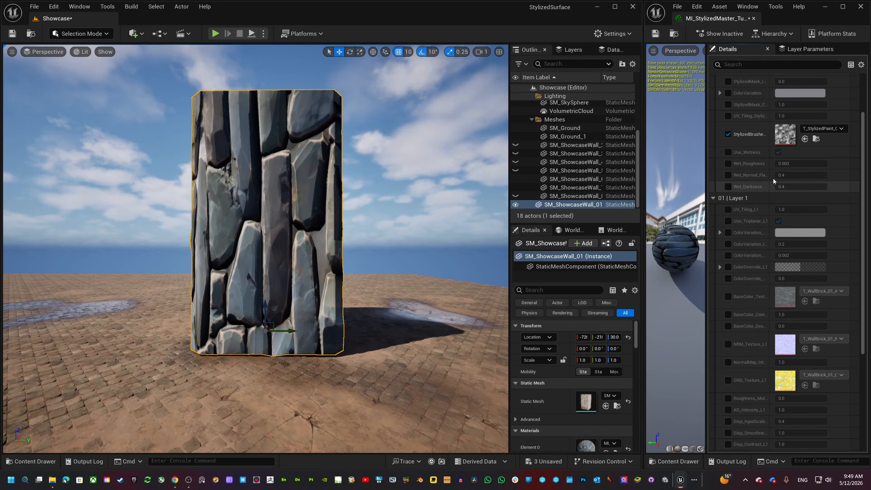
scroll(738, 188, up, 1)
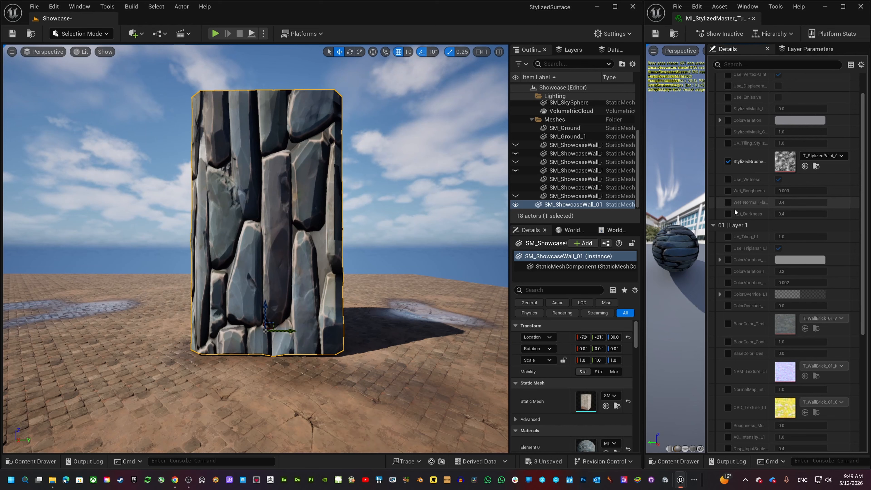
- Enable the base color, normal and ORD texture overrides of Layer 2 in the material instance
click(713, 225)
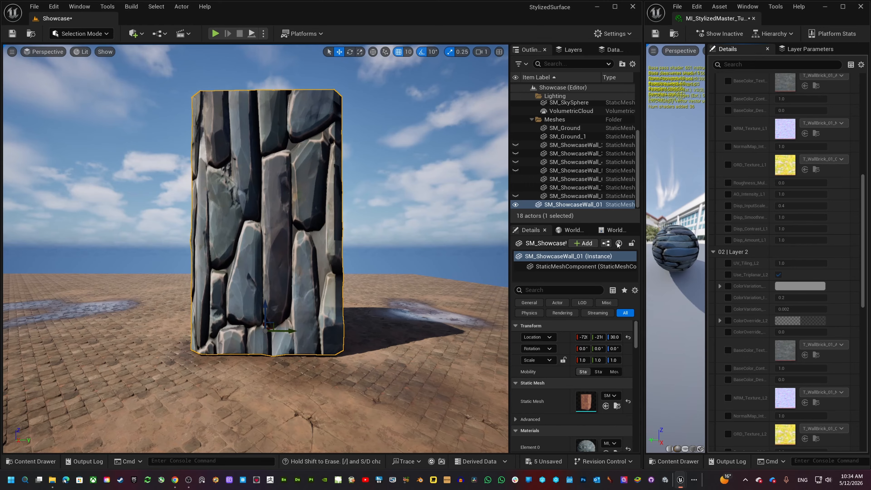
scroll(862, 301, down, 5)
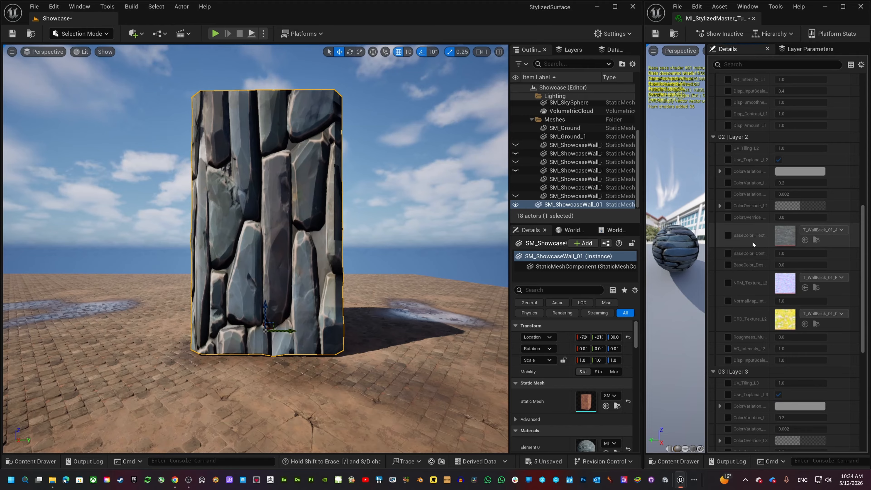
click(728, 235)
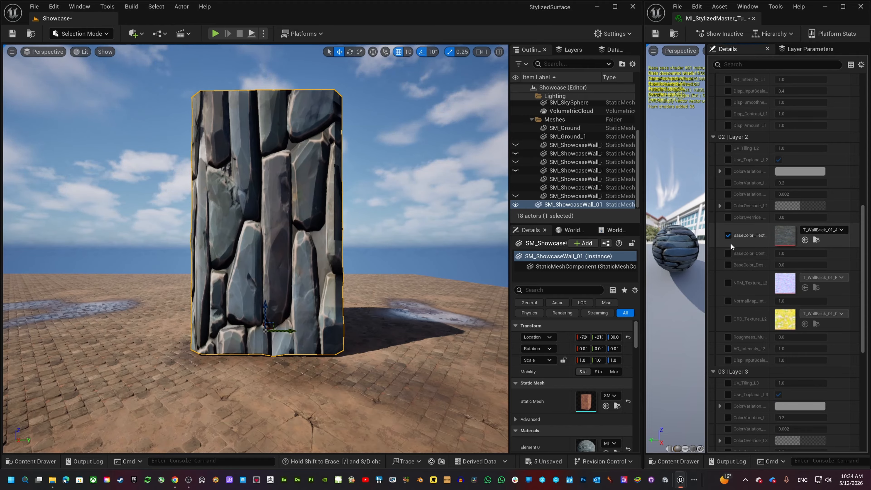
click(728, 282)
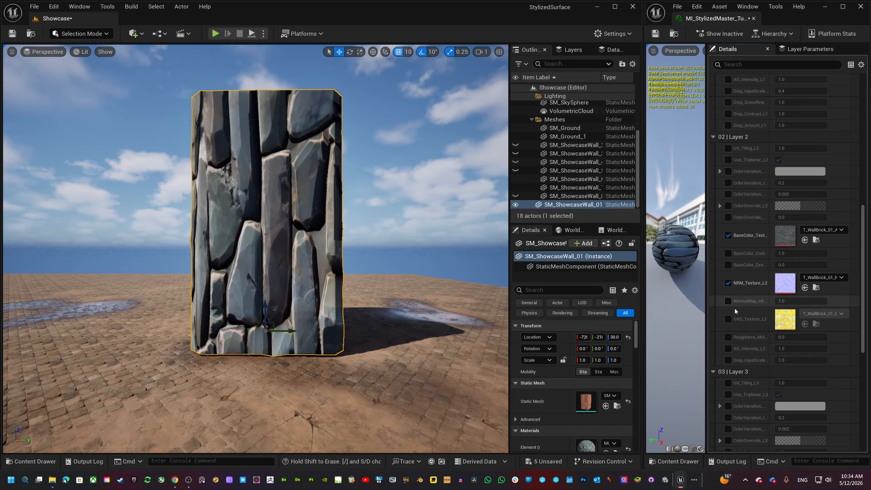
click(726, 319)
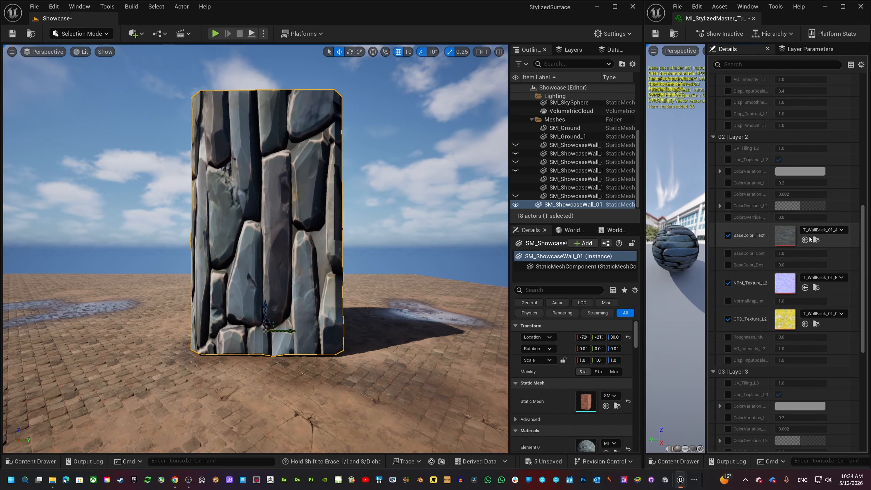
- Assign T_PlasterWall_02_ALB, T_PlasterWall_02_NRM and T_PlasterWall_02_ORD from the Textures folder to Layer 2's base color, normal and ORD texture parameters
click(815, 240)
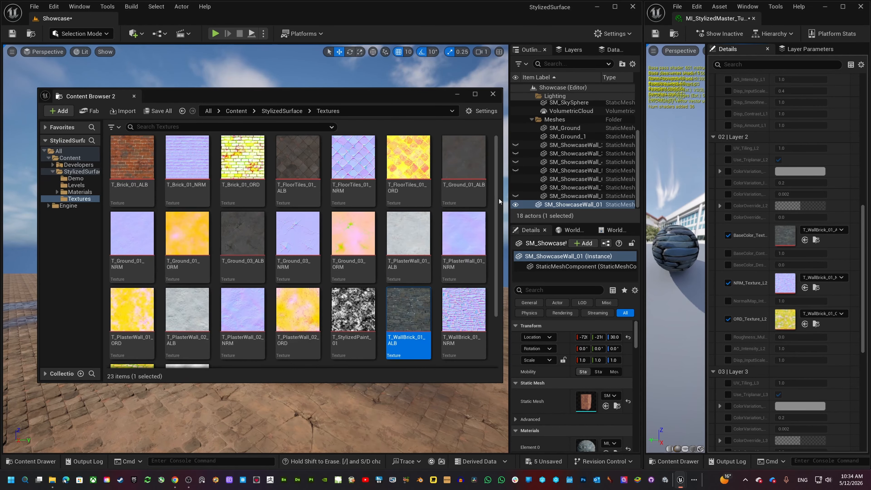
mouse_move(290, 101)
mouse_down()
mouse_move(272, 97)
mouse_move(295, 101)
mouse_move(288, 93)
mouse_up()
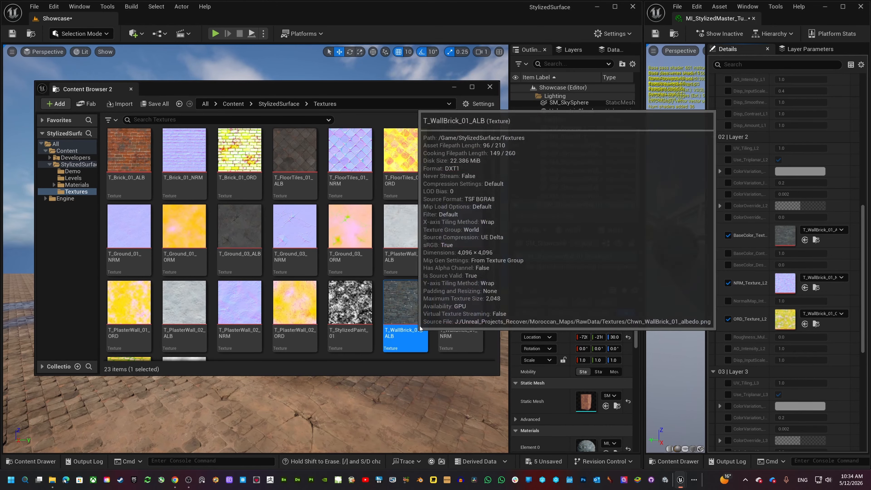
scroll(839, 237, up, 5)
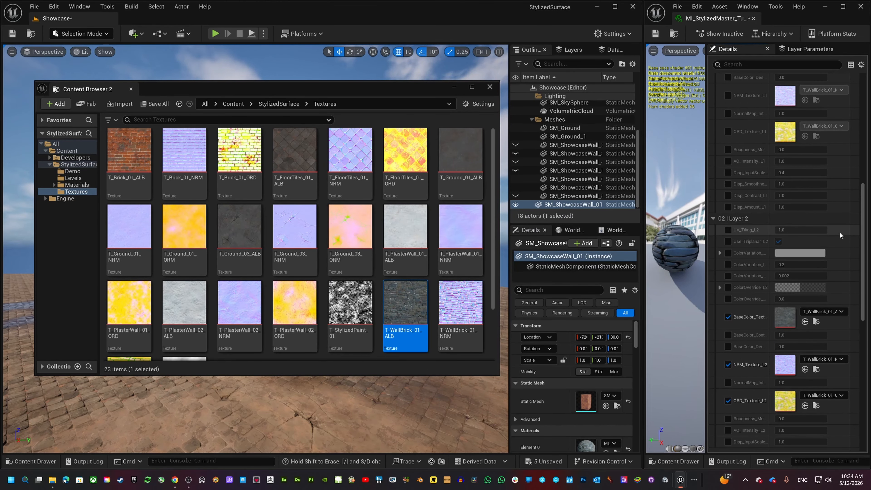
scroll(839, 237, up, 4)
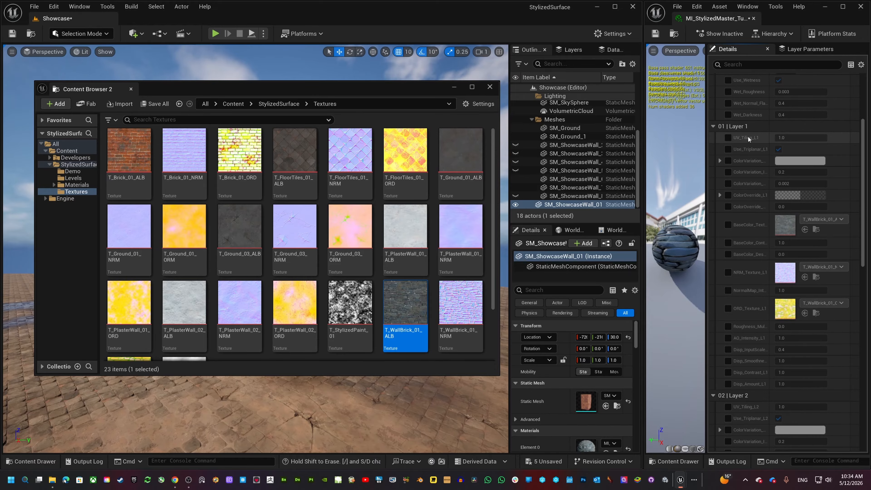
scroll(808, 229, down, 3)
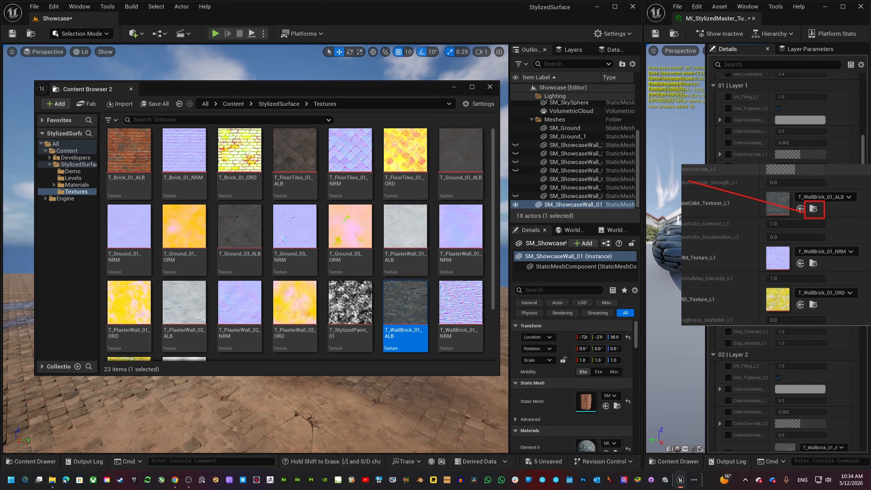
scroll(808, 229, down, 9)
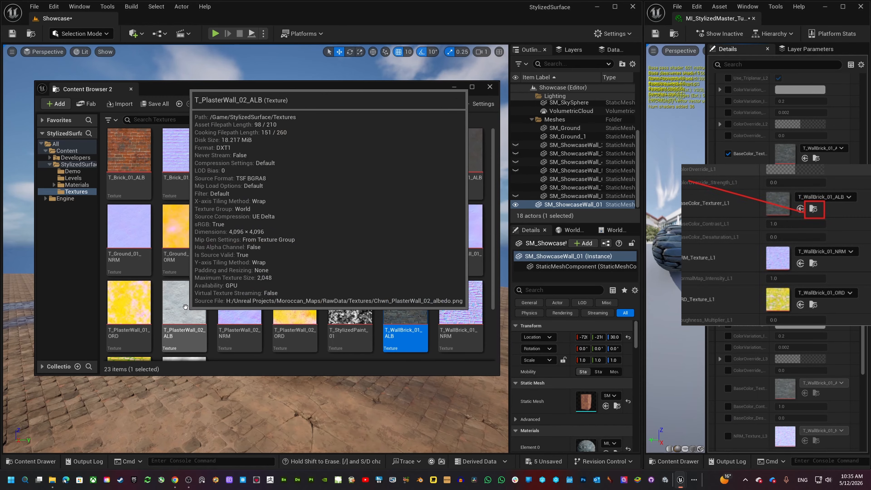
click(205, 315)
drag(207, 316, 787, 151)
click(236, 310)
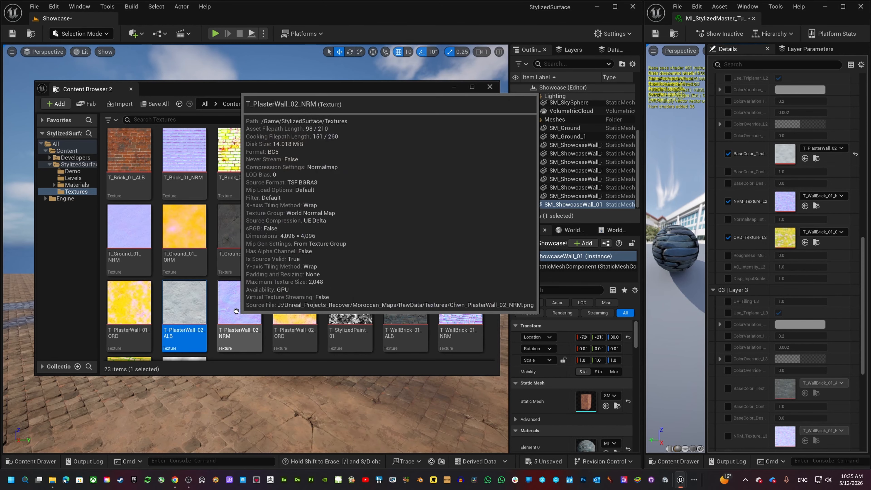
drag(236, 310, 785, 202)
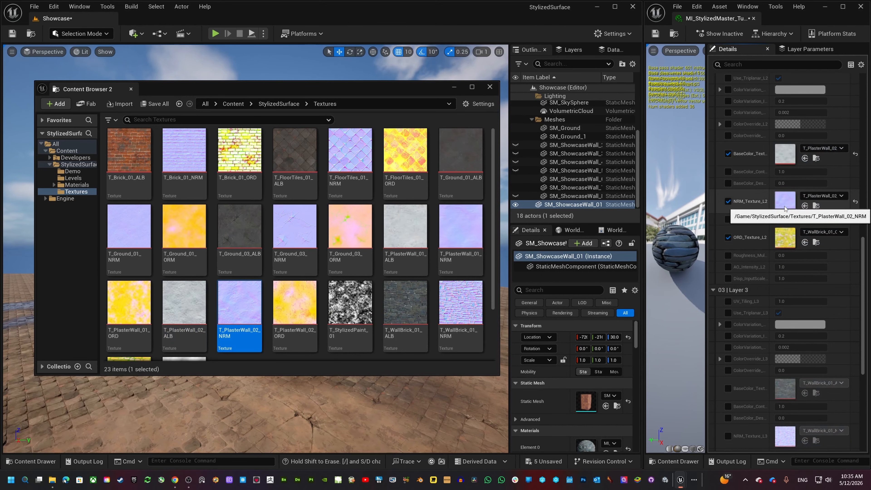
drag(294, 303, 779, 238)
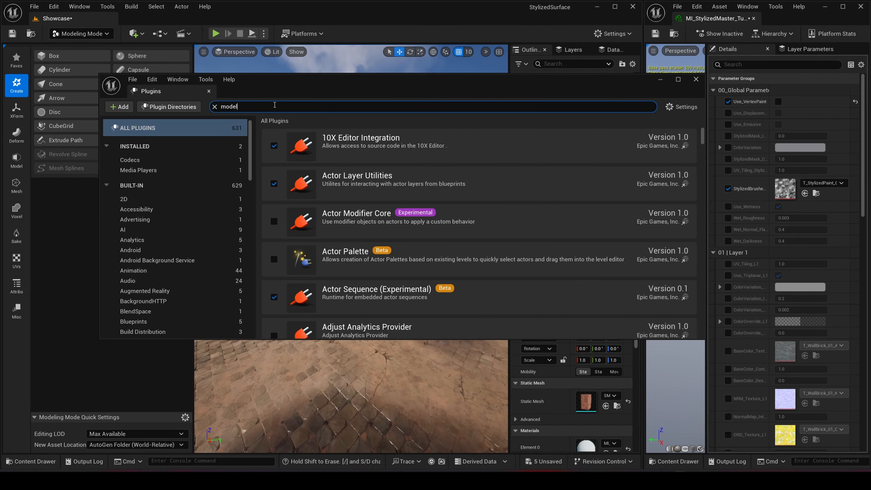
- Search the project's plugins for modeling and close the plugin browser
text(modeling)
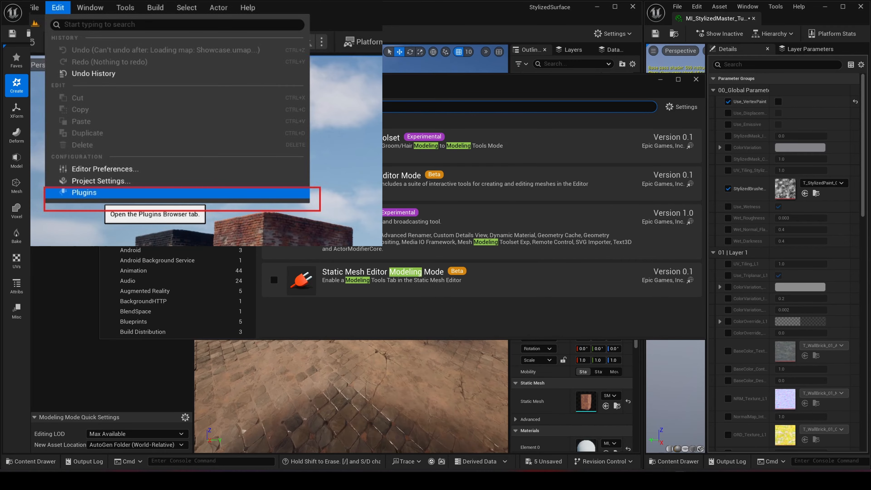
click(695, 81)
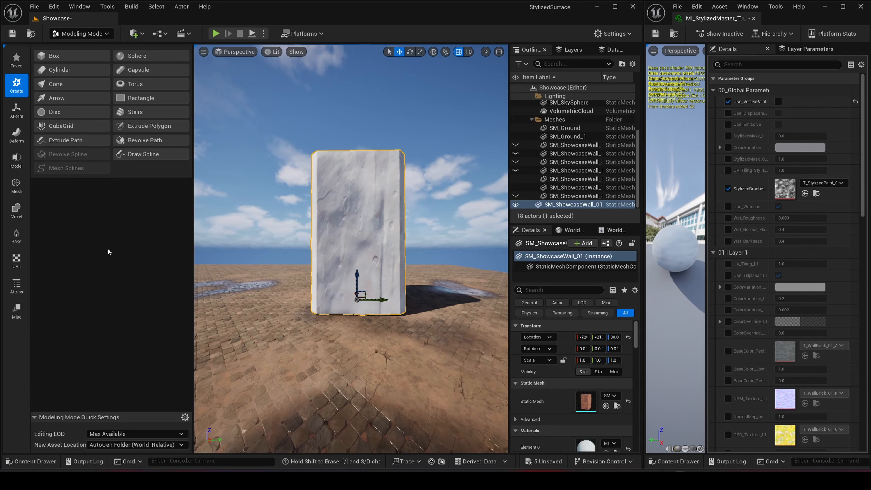
- Start Paint Vertex Colors on the selected wall and set the paint color to black
click(16, 285)
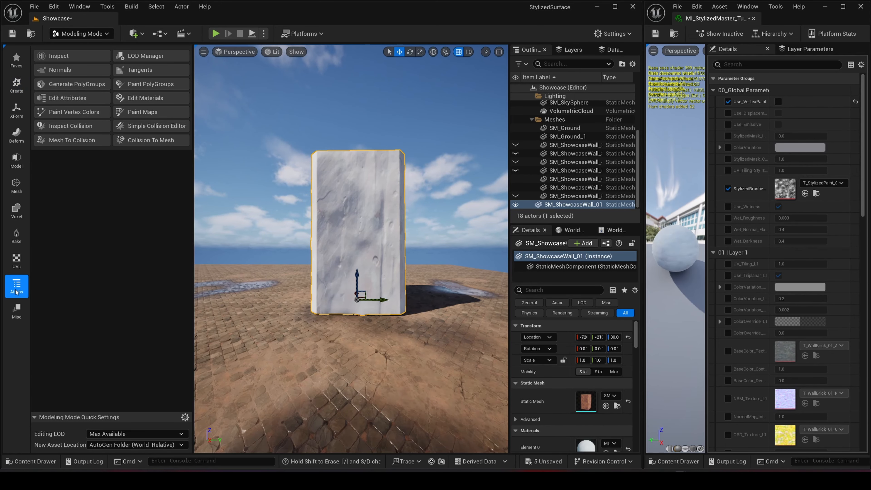
click(63, 111)
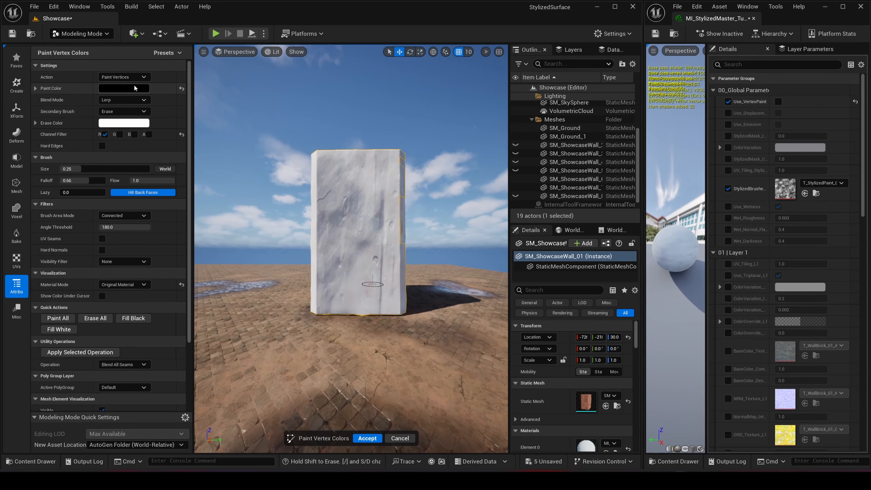
click(182, 89)
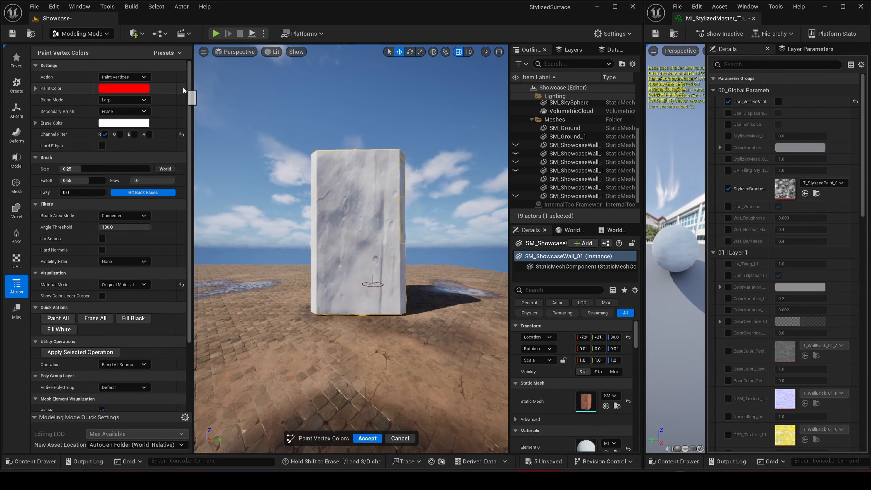
click(127, 90)
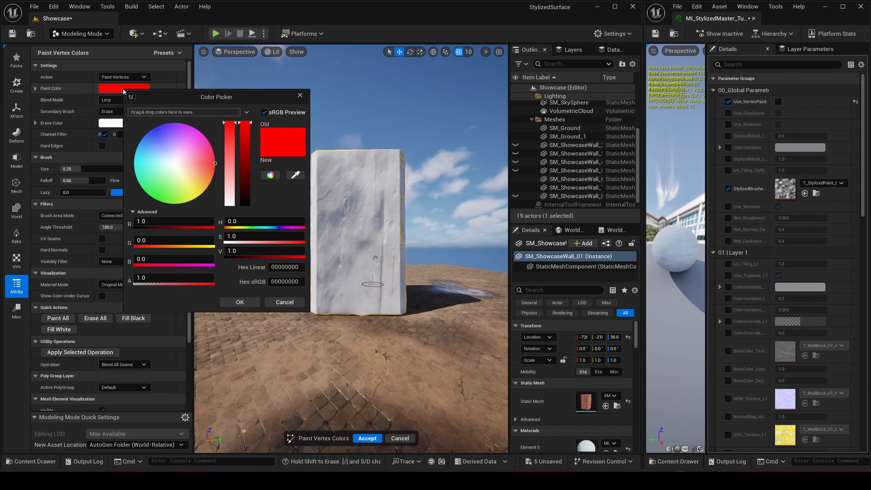
drag(249, 199, 249, 207)
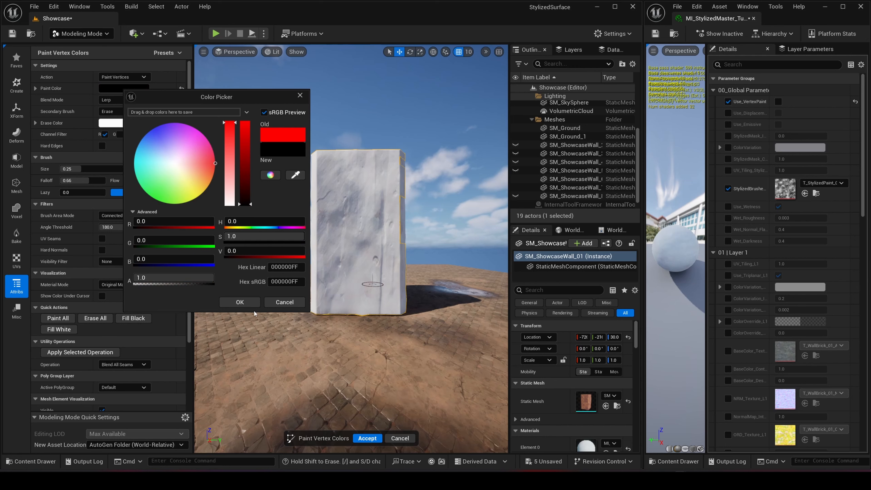
click(240, 302)
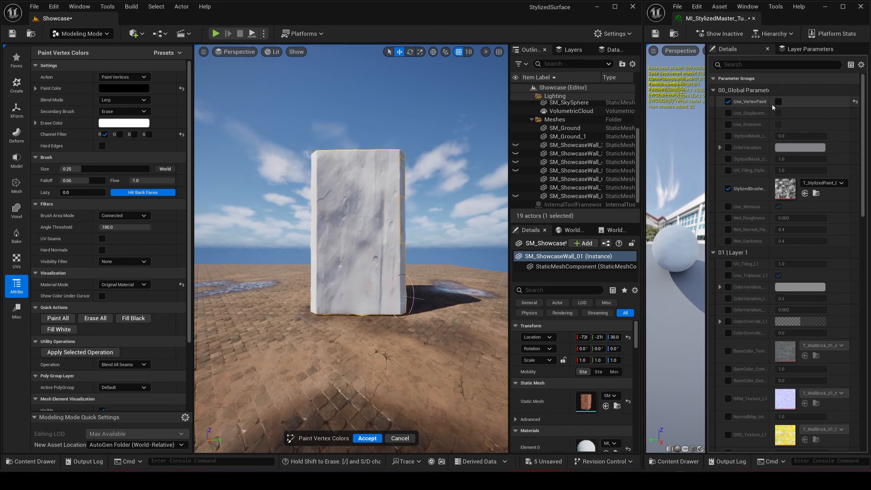
- Review the texture assignments of all three layers, and turn on Use_VertexPaint in the instance's global parameters
scroll(756, 358, down, 8)
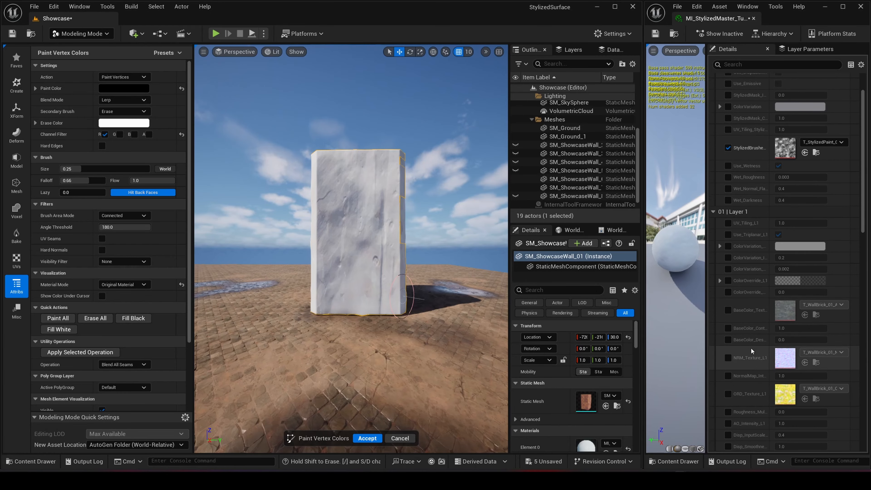
scroll(757, 358, down, 15)
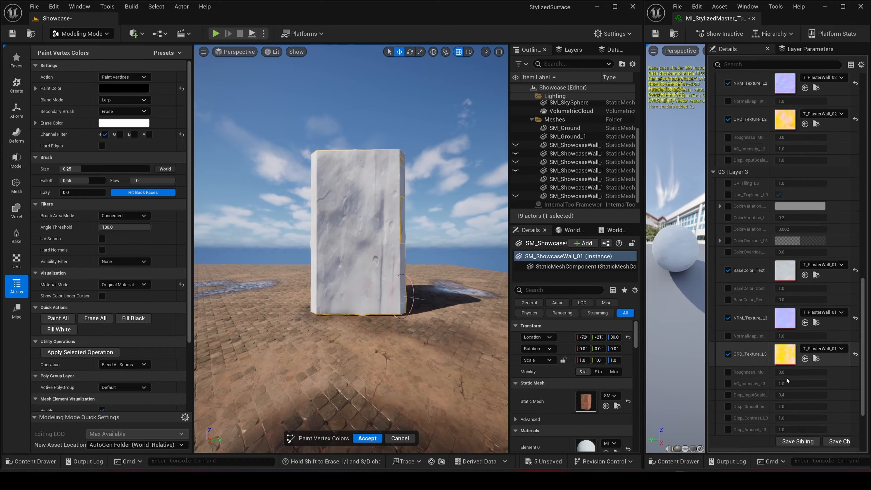
scroll(798, 195, up, 5)
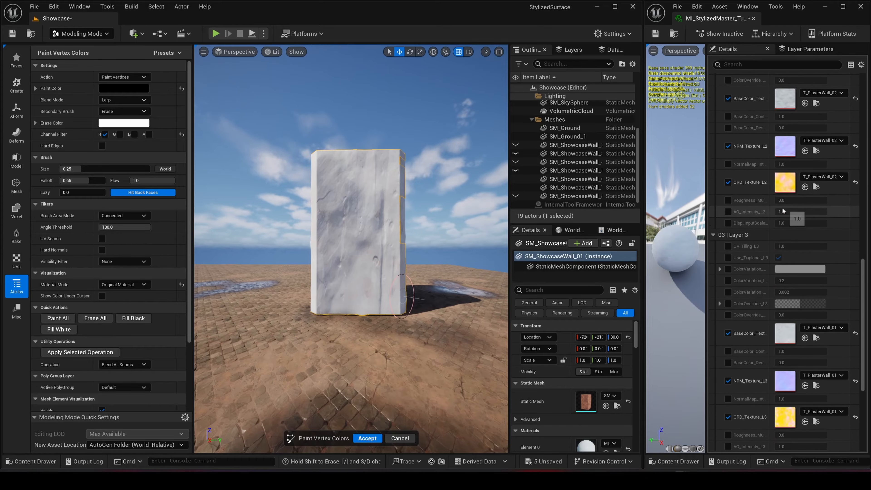
scroll(786, 400, up, 4)
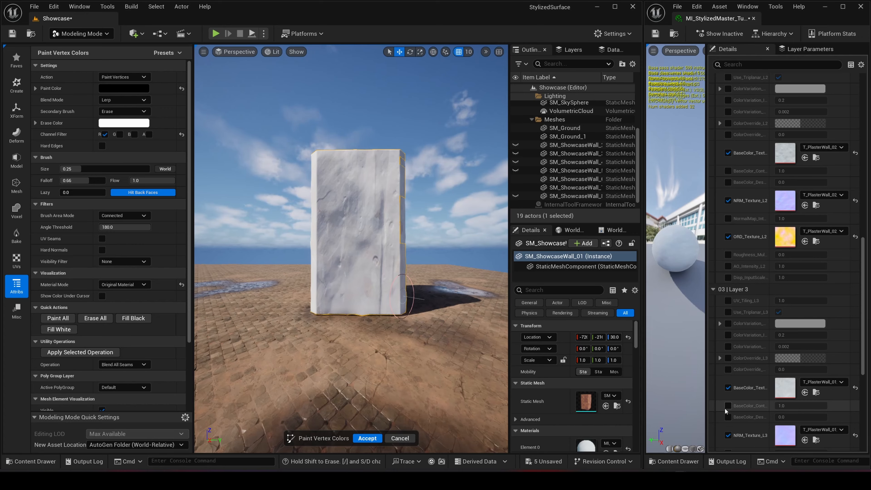
scroll(767, 408, up, 10)
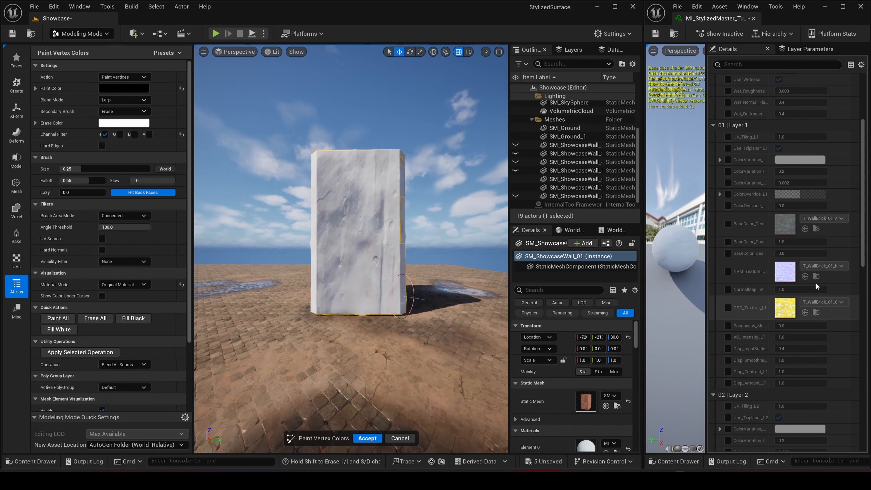
scroll(810, 256, up, 3)
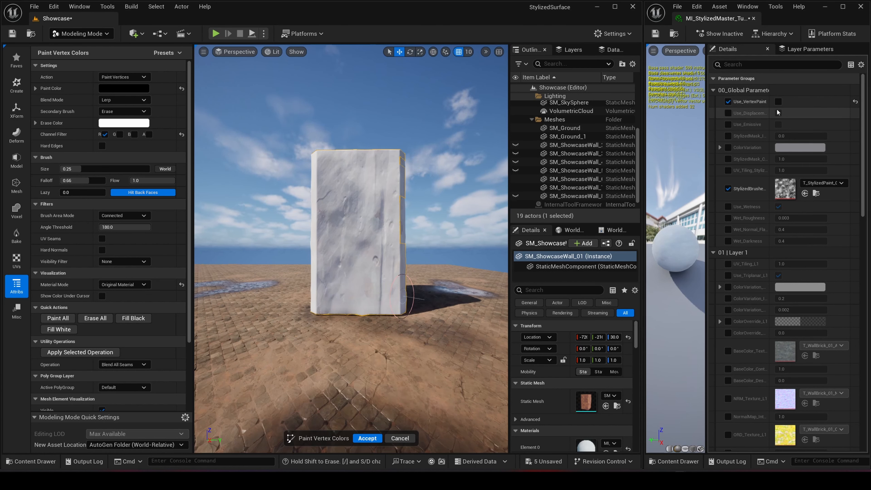
click(778, 102)
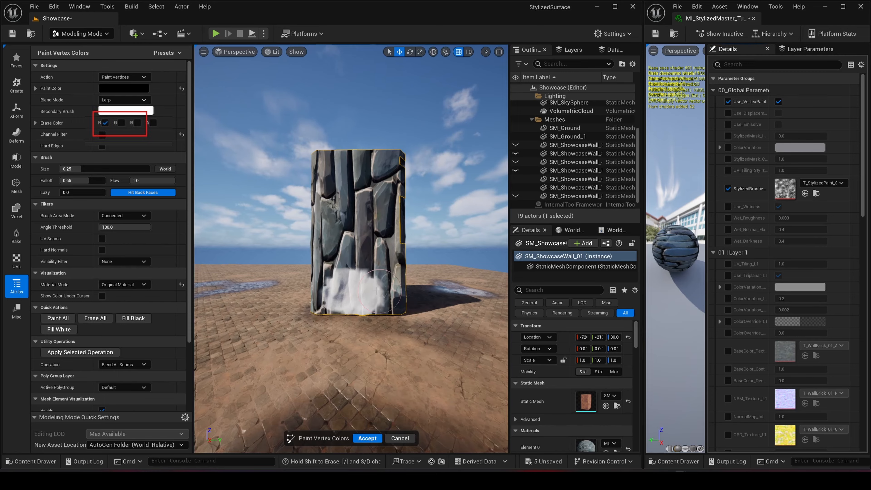
- Paint black vertex colors over the wall's lower part through the red channel, then with only the green channel enabled
mouse_move(351, 271)
mouse_down()
mouse_move(360, 264)
mouse_move(377, 275)
mouse_move(343, 288)
mouse_move(336, 263)
mouse_move(386, 255)
mouse_up()
mouse_move(392, 309)
mouse_down()
mouse_move(339, 244)
mouse_move(380, 292)
mouse_move(329, 278)
mouse_move(360, 293)
mouse_up()
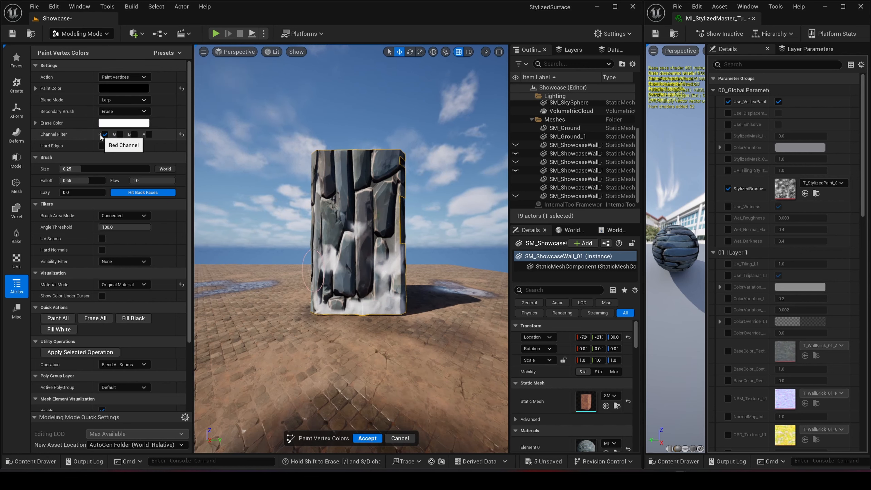
click(104, 134)
click(119, 134)
mouse_move(371, 271)
mouse_down()
mouse_move(381, 247)
mouse_move(343, 264)
mouse_move(372, 248)
mouse_move(337, 240)
mouse_move(381, 243)
mouse_move(346, 251)
mouse_move(355, 285)
mouse_move(334, 233)
mouse_move(364, 274)
mouse_move(389, 288)
mouse_up()
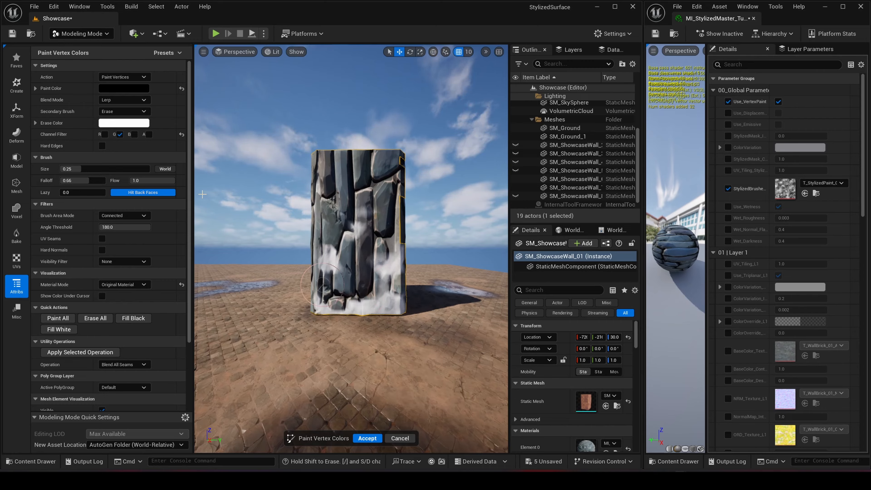
- Erase all vertex colors on the wall for the green channel and then for the red channel
click(59, 319)
click(103, 320)
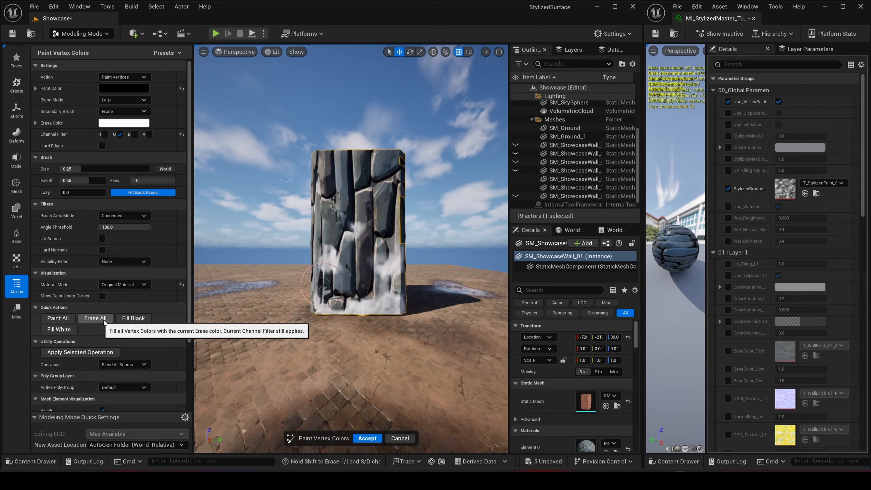
click(104, 135)
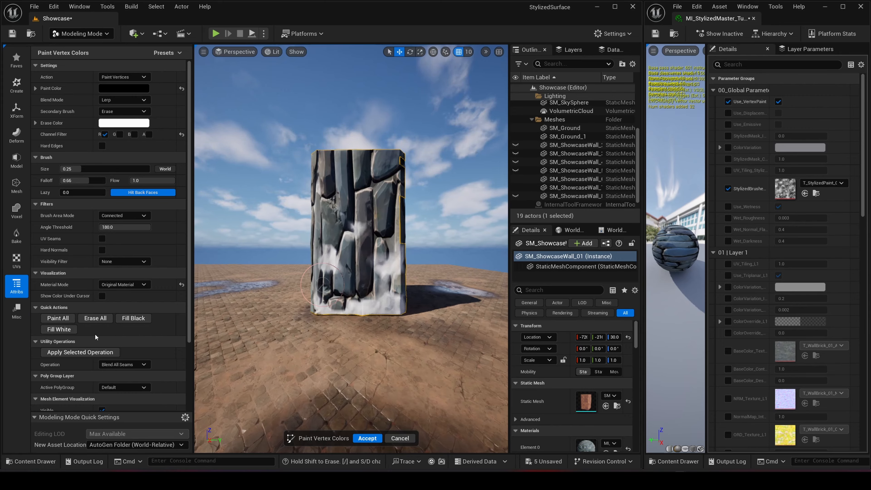
click(95, 319)
click(95, 322)
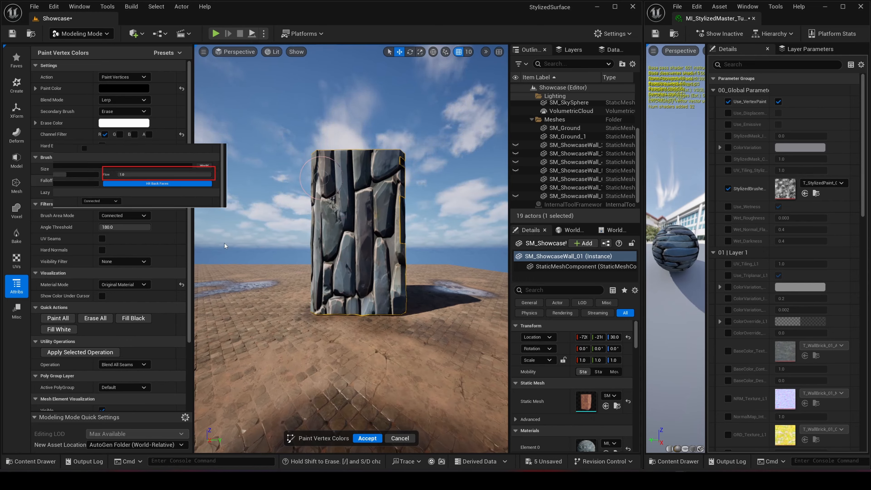
- Cancel the vertex painting session on the wall and return the level editor to Selection mode
click(400, 438)
click(81, 33)
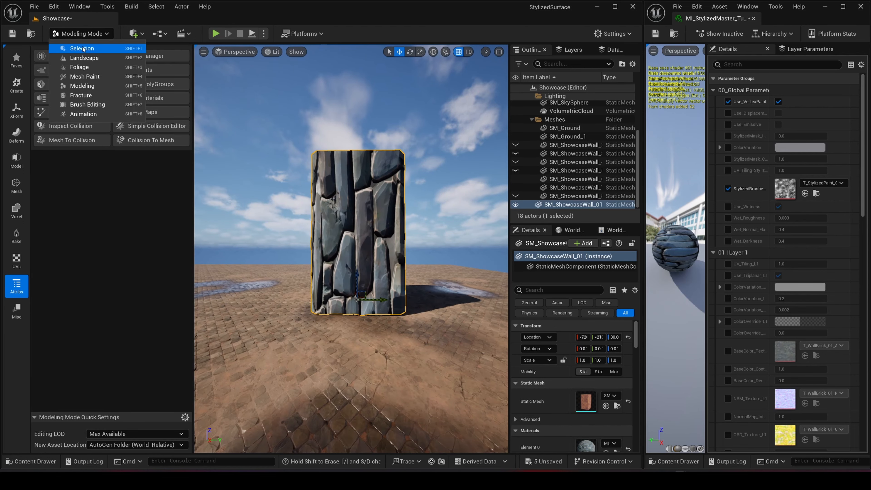
click(91, 47)
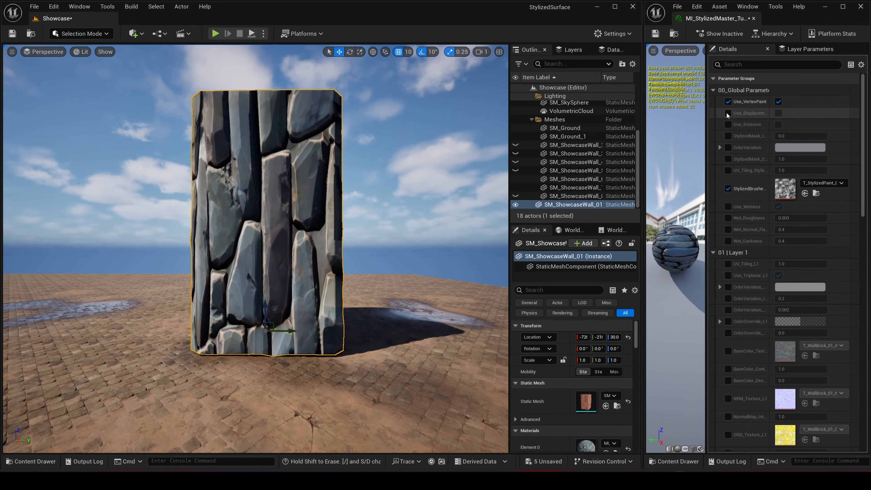
- Override Use_Displacement in the material instance's global parameters and turn it on
click(726, 112)
click(778, 113)
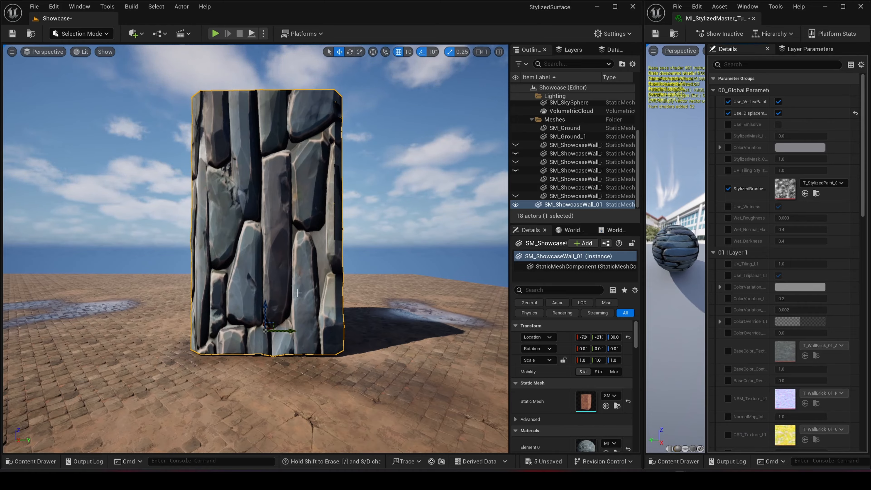
- Locate the selected wall's static mesh in the content browser and review its details and its Nanite option among the asset actions
key(ctrl+b)
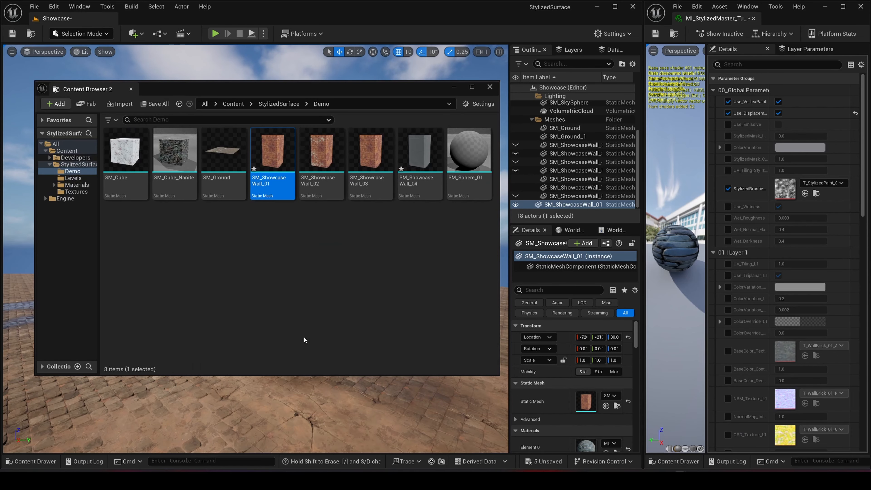
mouse_move(265, 158)
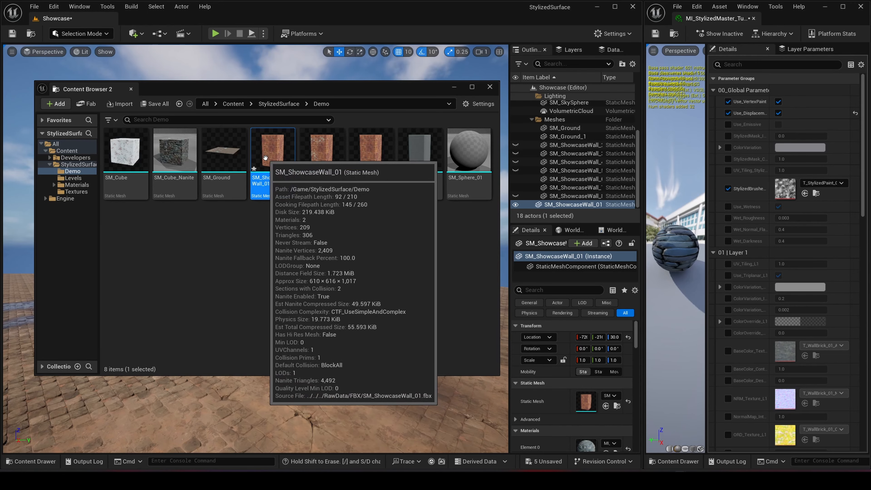
right_click(267, 159)
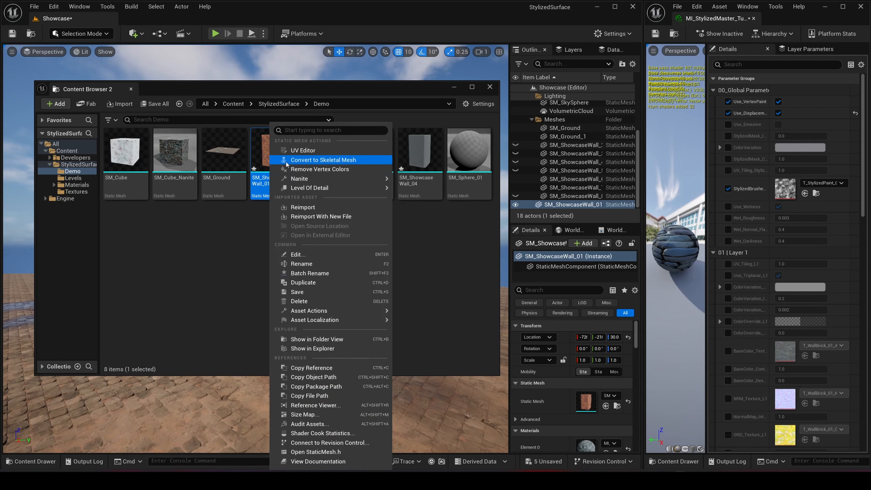
mouse_move(316, 189)
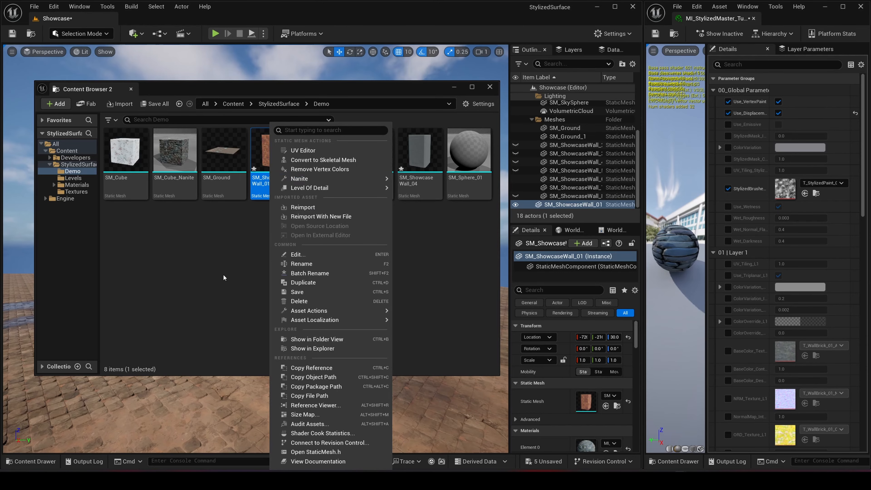
click(232, 278)
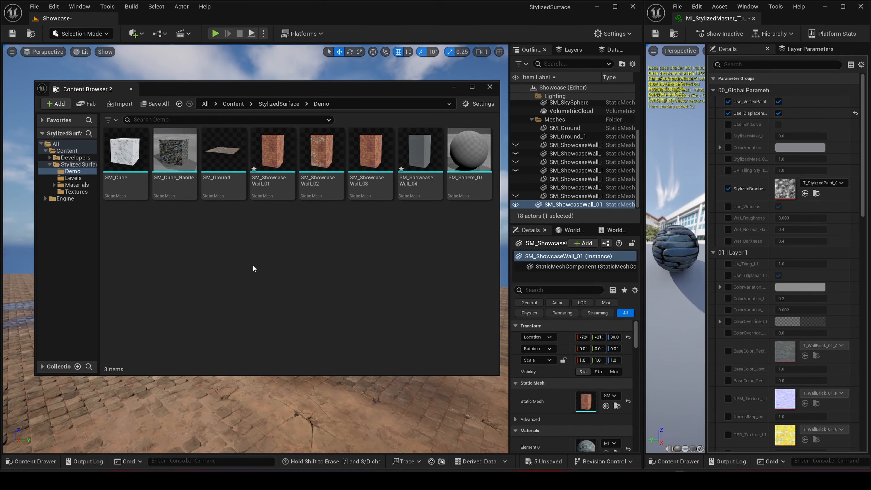
key(1)
drag(283, 89, 519, 80)
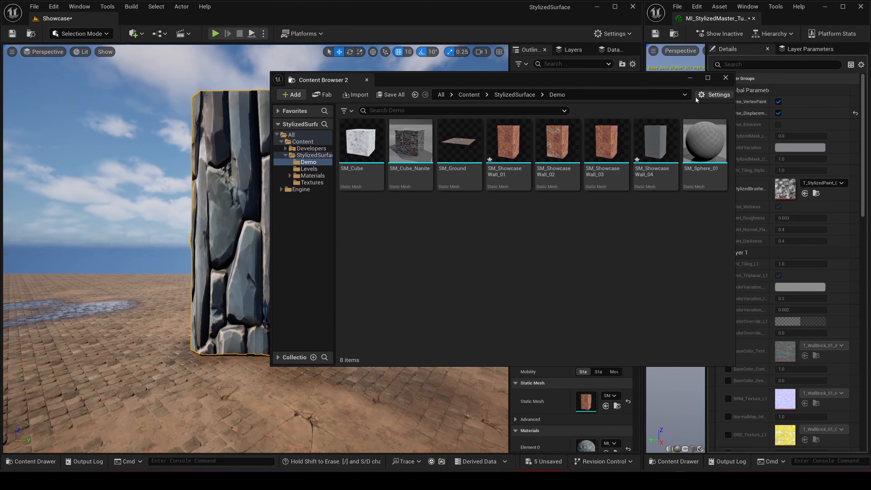
click(690, 79)
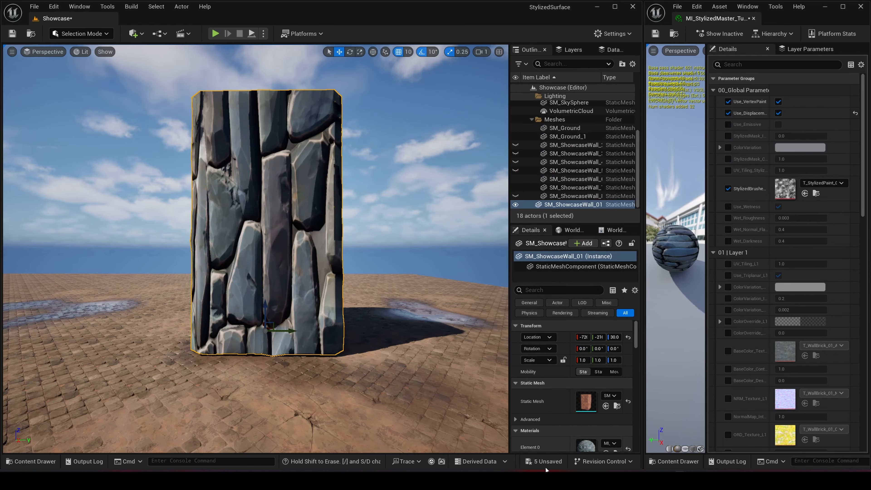
- Enable the overrides for StylizedMask_Intensity, ColorVariation, StylizedMask_Contrast and UV_Tiling_StylizedBrushes in the global parameters
key(w)
right_drag(261, 247, 240, 238)
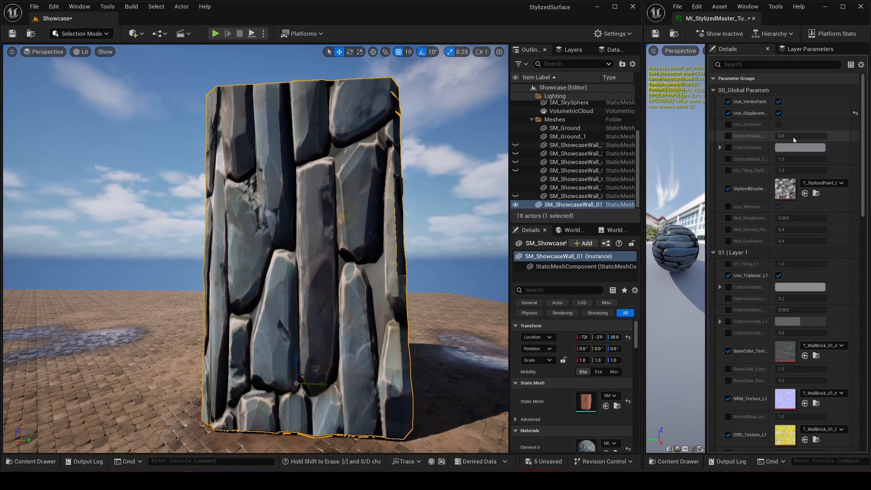
click(728, 136)
click(728, 147)
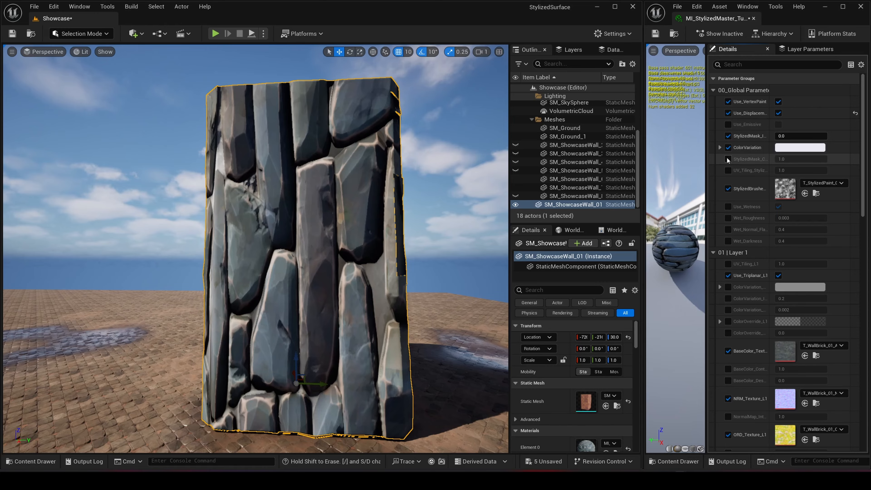
click(728, 159)
click(728, 170)
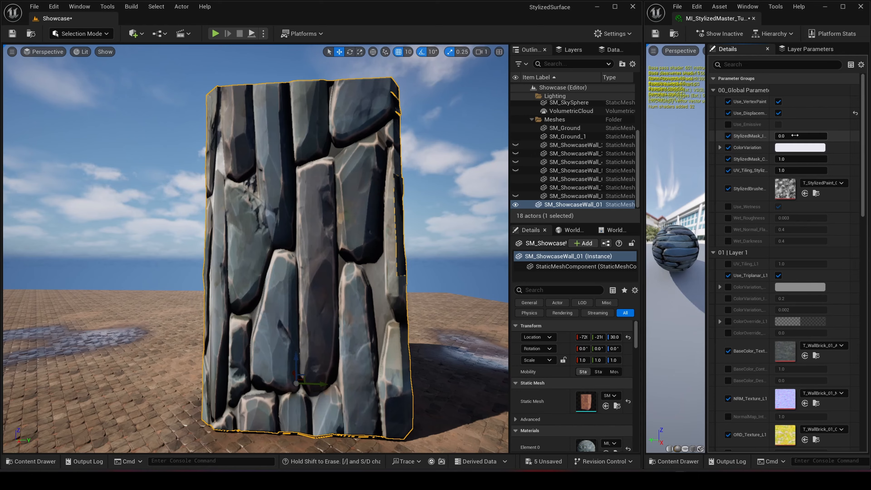
- Raise StylizedMask_Intensity to about 8.84 and set the global ColorVariation to red (sRGB F2003DFF)
drag(791, 136, 818, 136)
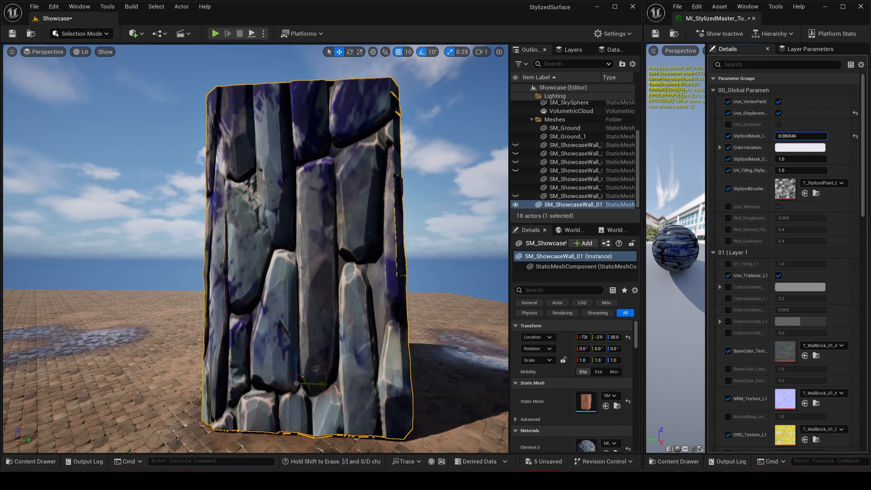
click(787, 136)
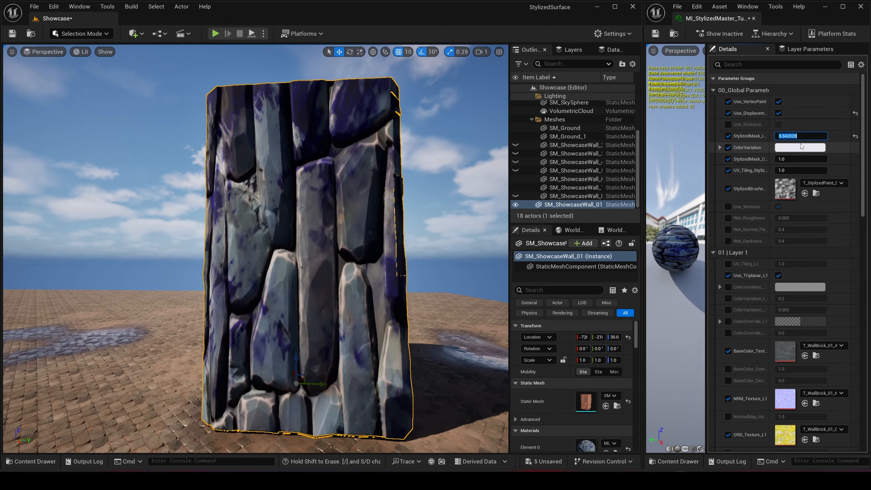
click(780, 147)
drag(722, 198, 721, 151)
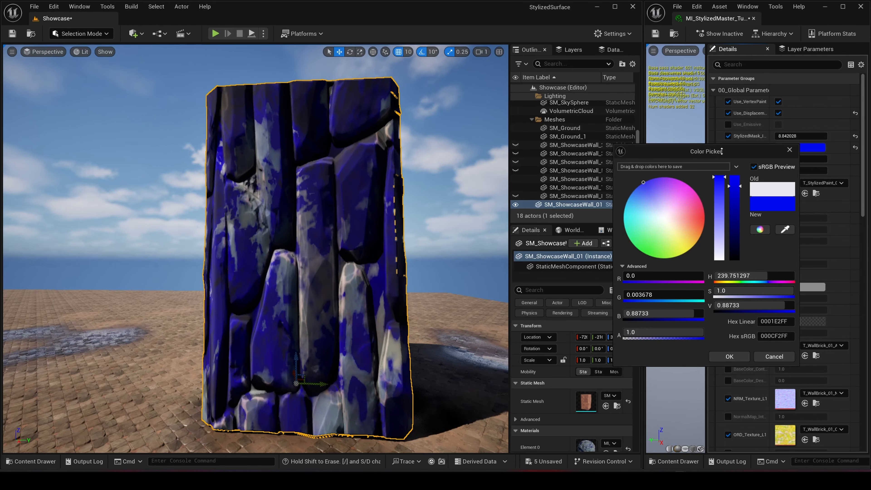
drag(685, 233, 733, 217)
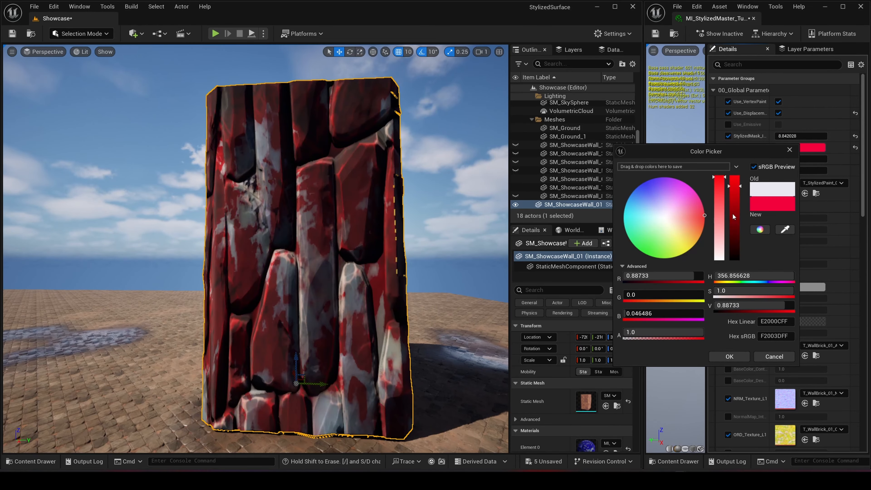
click(726, 357)
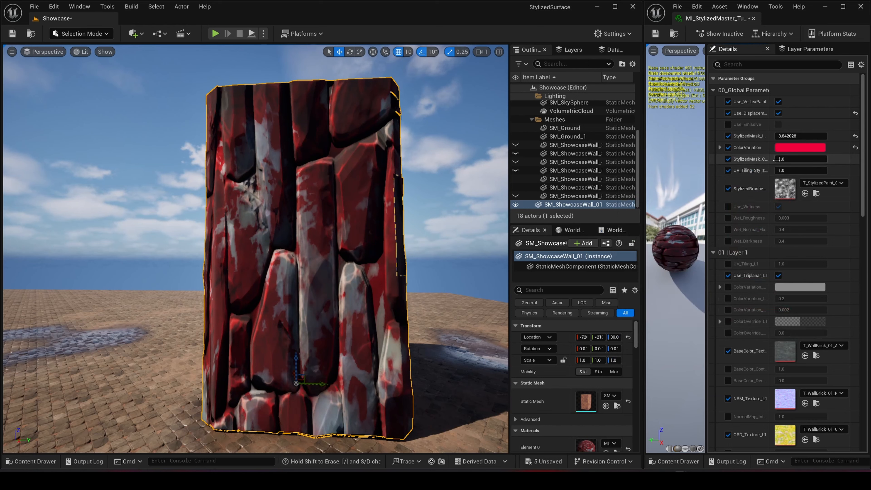
- Raise StylizedMask_Contrast to about 1.55 and UV_Tiling_StylizedBrushes to about 3.17
drag(790, 159, 802, 160)
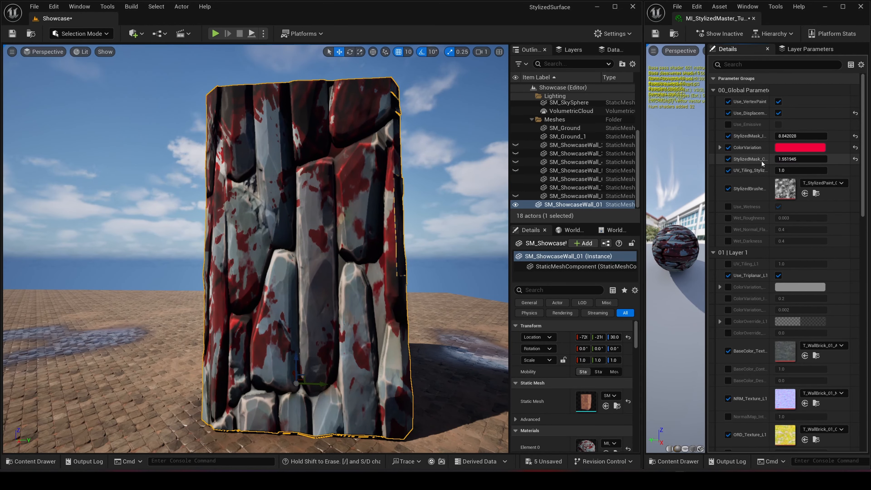
drag(706, 177, 626, 190)
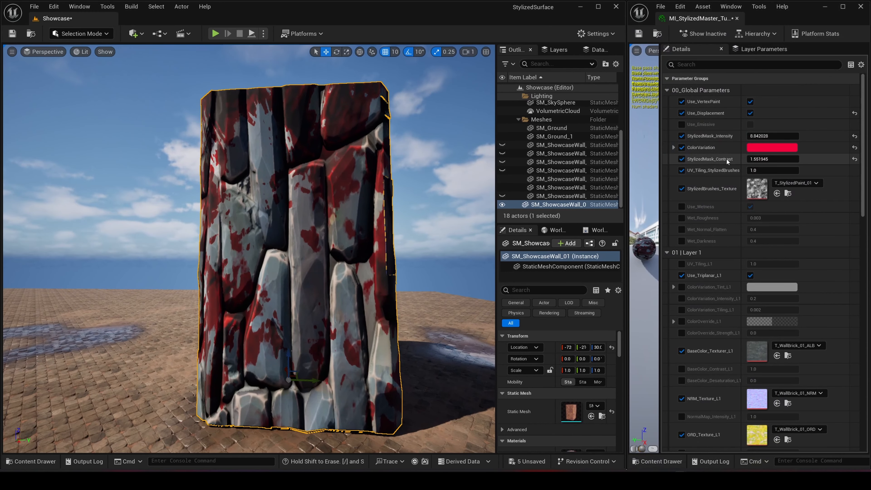
drag(760, 170, 854, 170)
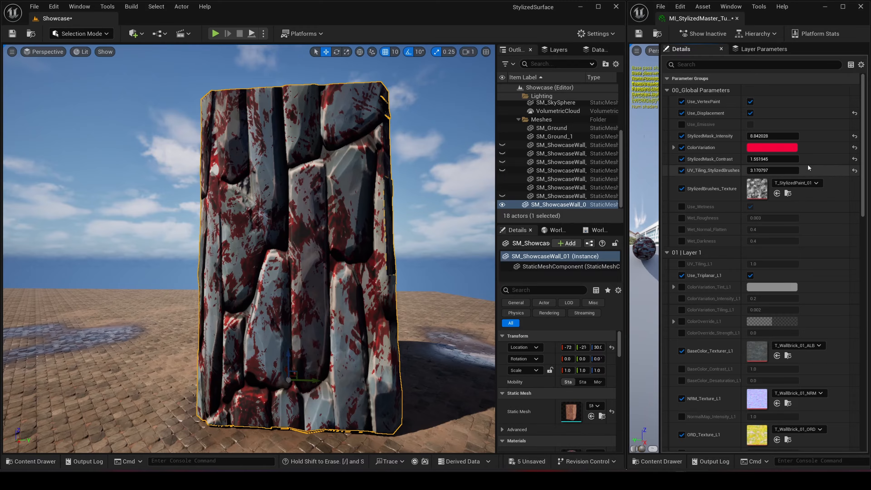
- Try StylizedMask_Intensity at 0.2 and 1, and settle on 0.5
click(758, 136)
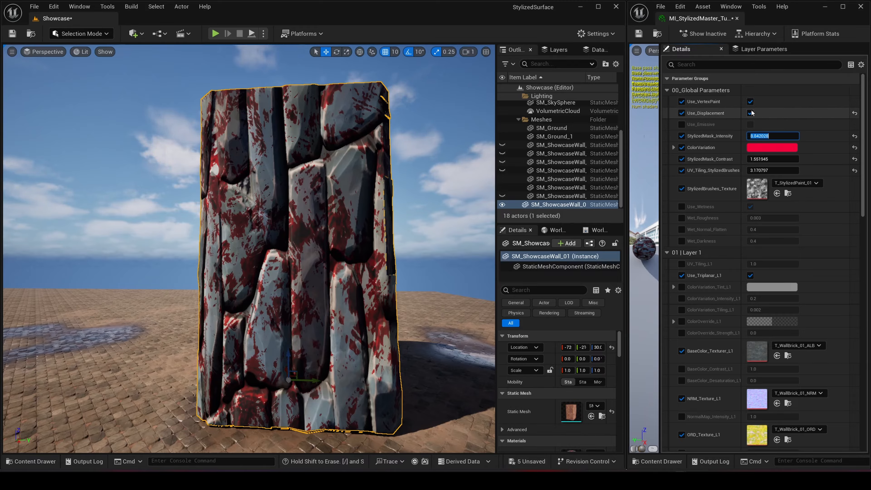
text(.2)
key(Return)
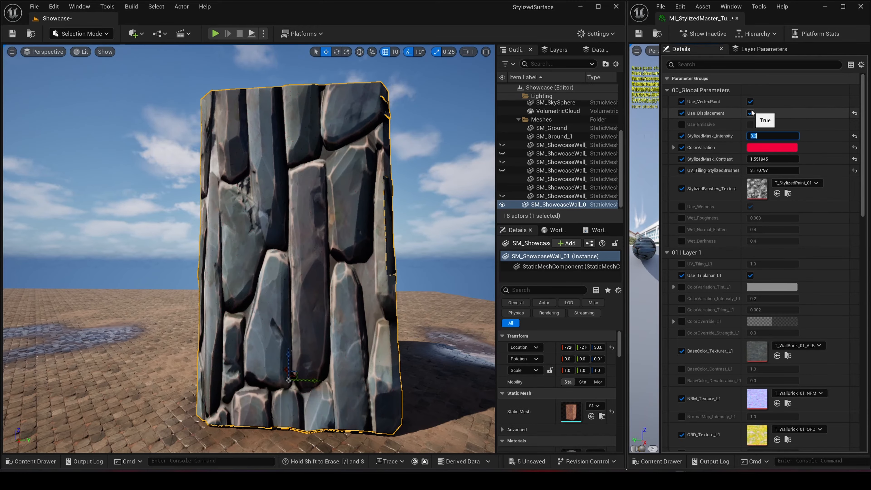
text(1)
key(Return)
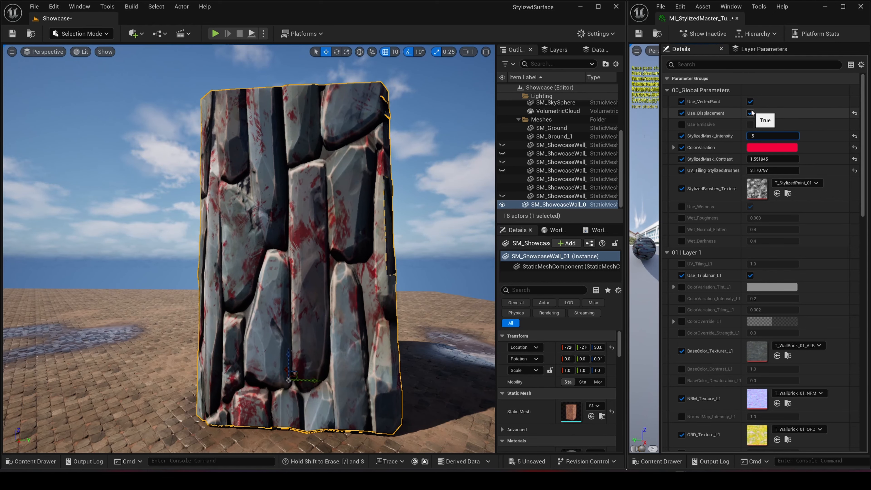
key(Return)
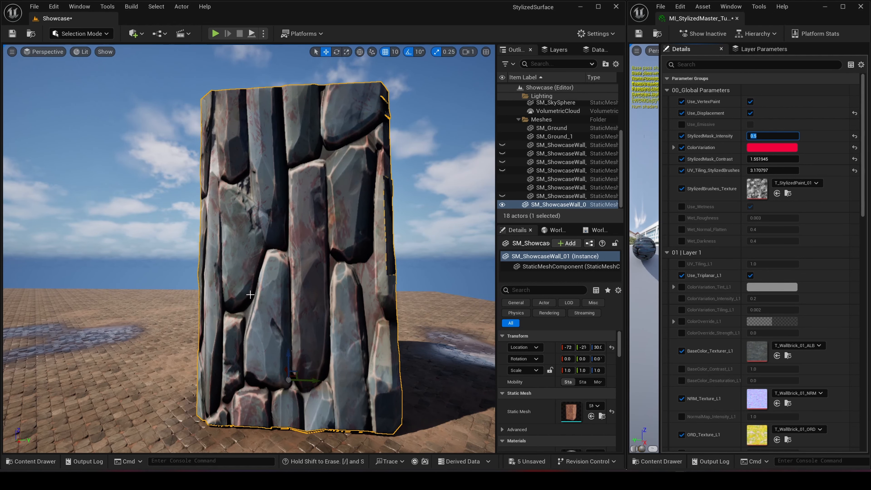
- Inspect the red variation on the wall up close and lower UV_Tiling_StylizedBrushes to about 1.75
drag(312, 293, 265, 344)
right_drag(356, 246, 389, 252)
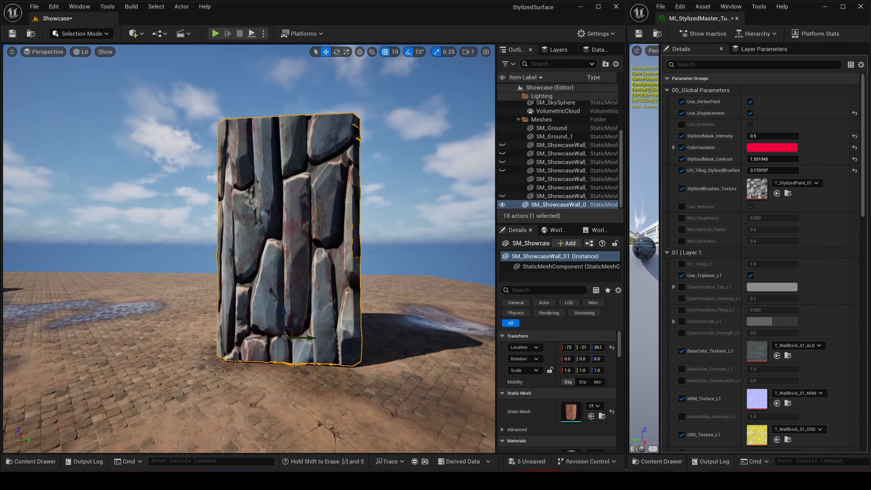
key(w)
right_drag(339, 231, 316, 226)
key(s)
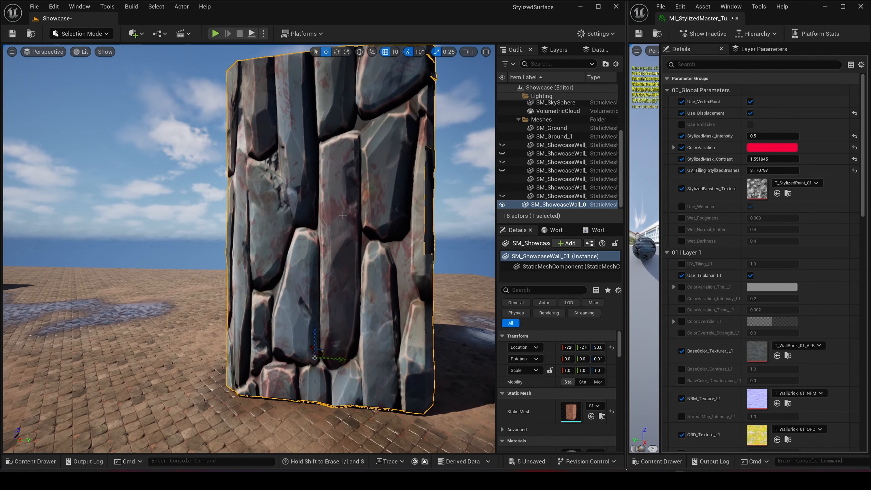
drag(771, 170, 747, 170)
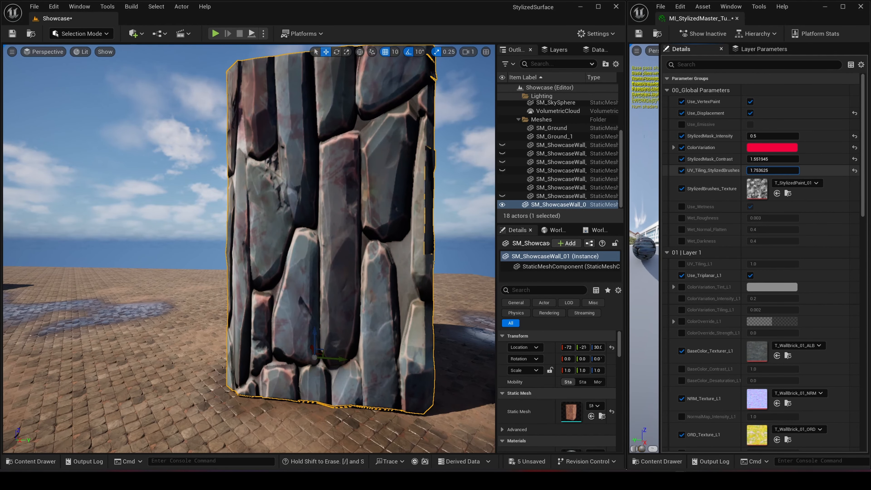
mouse_move(316, 190)
right_down()
mouse_move(325, 193)
mouse_move(325, 180)
right_up()
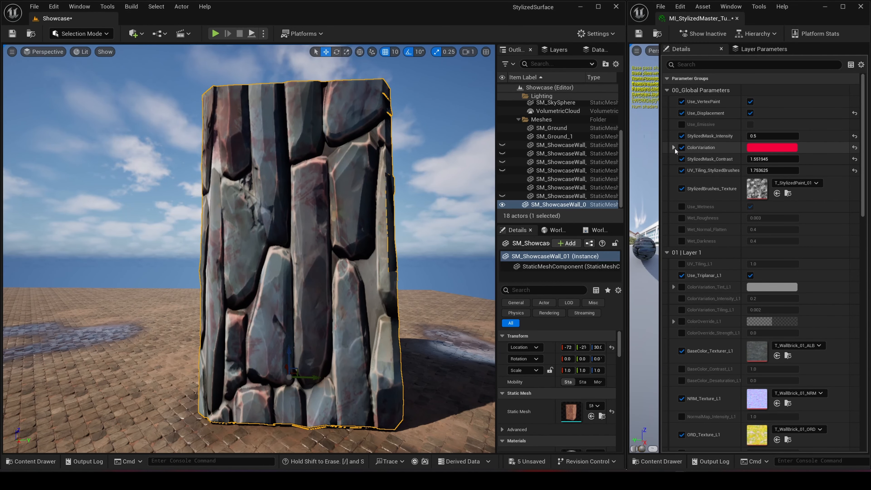
- Disable the ColorVariation, StylizedMask_Contrast and UV_Tiling_StylizedBrushes overrides, keep StylizedBrushes_Texture overridden, and enable the Use_Wetness override
click(681, 147)
click(681, 158)
click(681, 170)
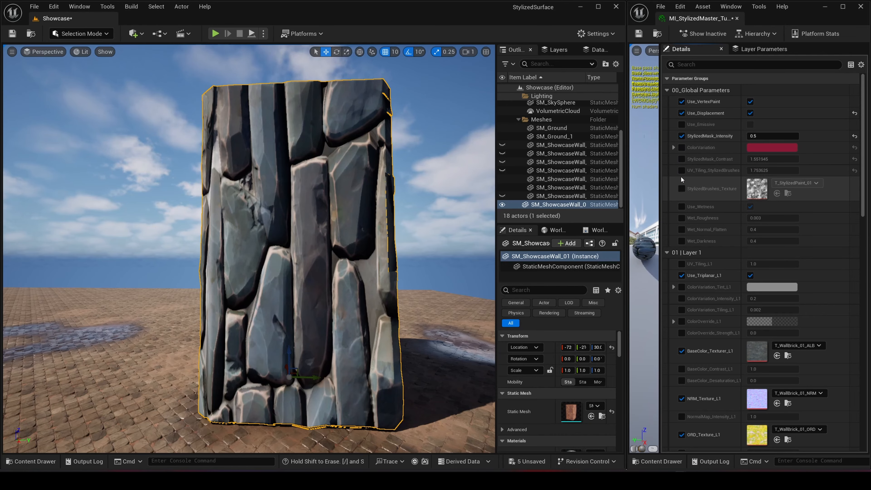
click(682, 188)
click(681, 188)
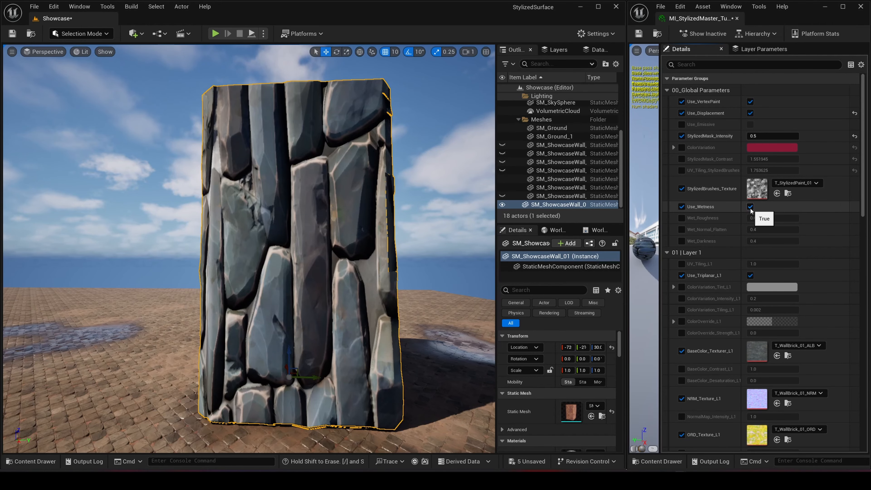
- Switch to Modeling mode and start Paint Vertex Colors on the selected showcase wall
right_drag(322, 335, 382, 278)
right_drag(342, 257, 304, 236)
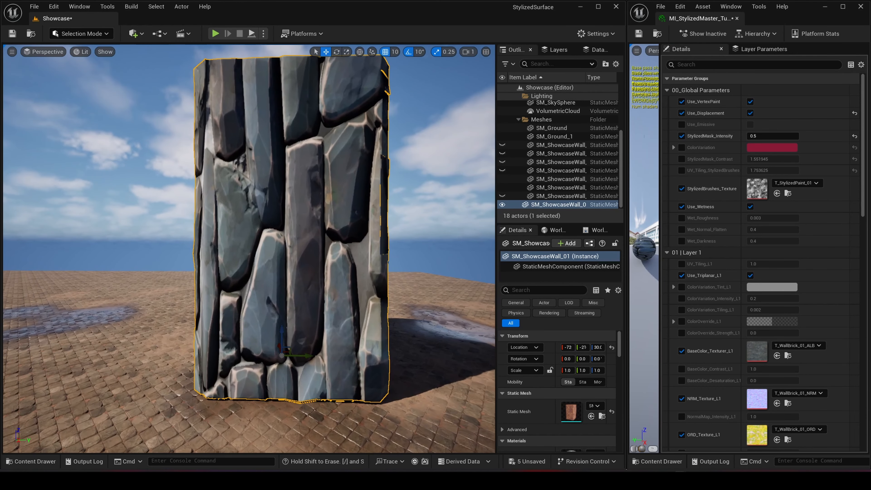
click(79, 34)
click(75, 87)
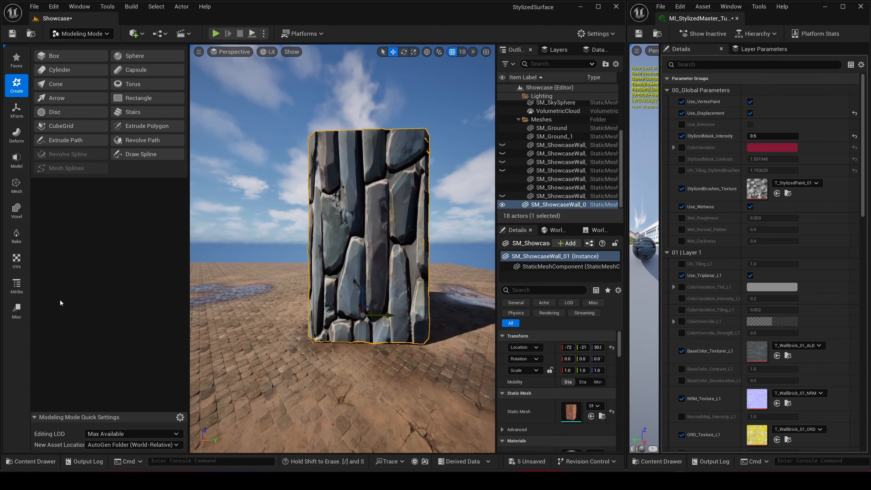
click(17, 285)
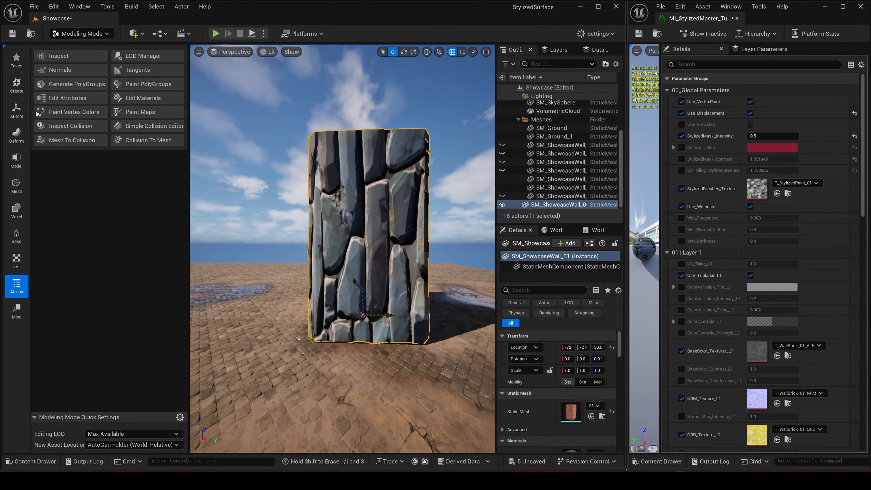
click(55, 112)
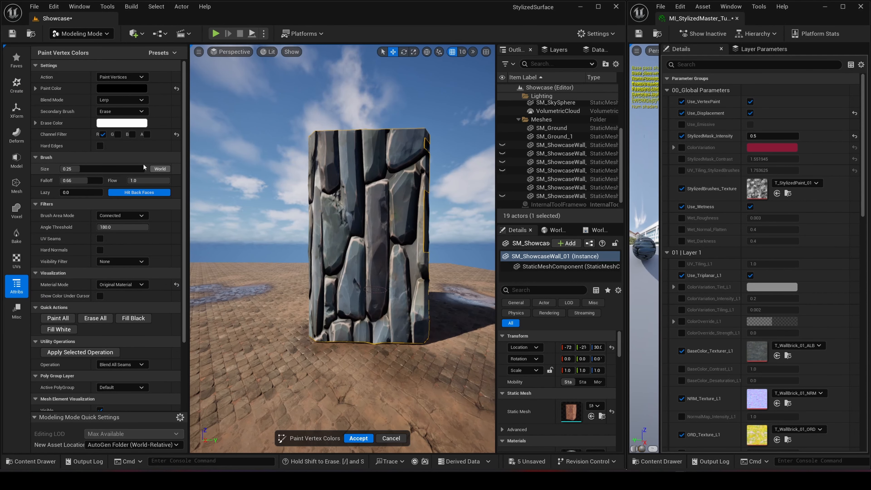
- Restrict vertex painting to the blue channel, undo a trial stroke on the wall's front, and paint wetness onto its top
click(132, 135)
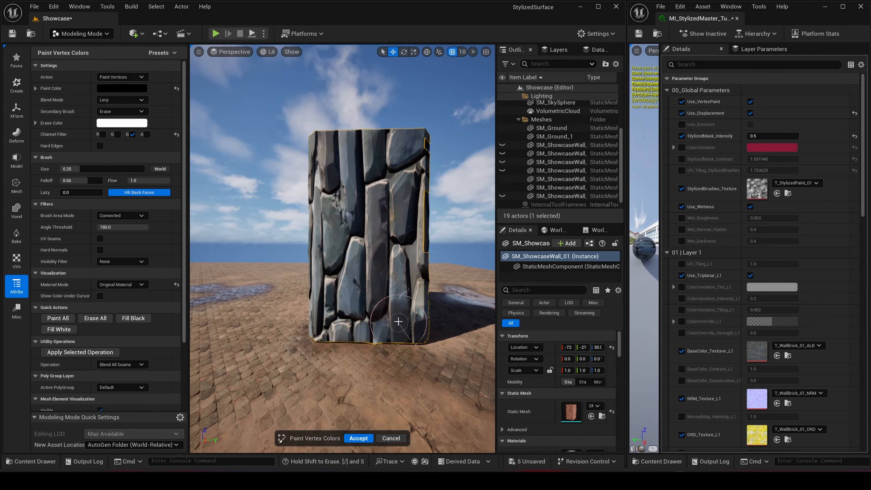
mouse_move(408, 273)
mouse_down()
mouse_move(370, 213)
mouse_move(377, 211)
mouse_move(371, 238)
mouse_up()
key(ctrl+z)
key(w)
mouse_move(371, 239)
right_down()
mouse_move(367, 171)
mouse_move(343, 261)
mouse_move(371, 271)
right_up()
key(d)
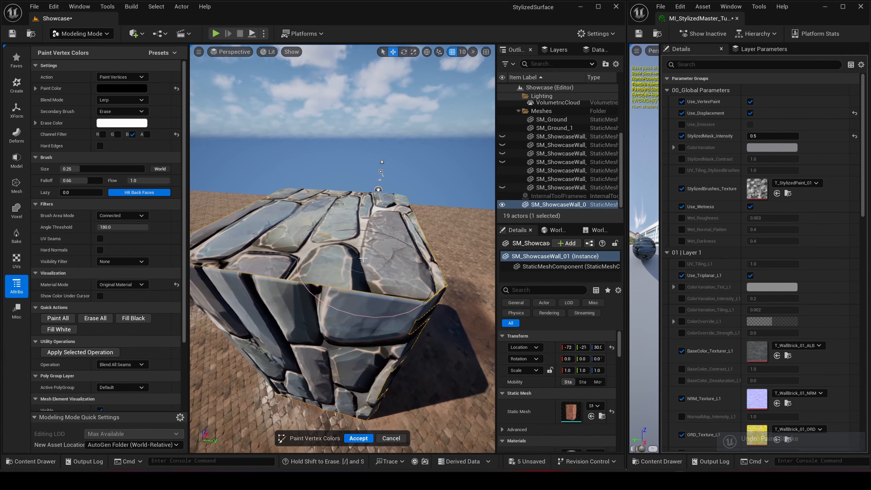
mouse_move(367, 250)
mouse_down()
mouse_move(386, 266)
mouse_move(343, 236)
mouse_up()
key(w)
right_drag(363, 244, 347, 223)
key(s)
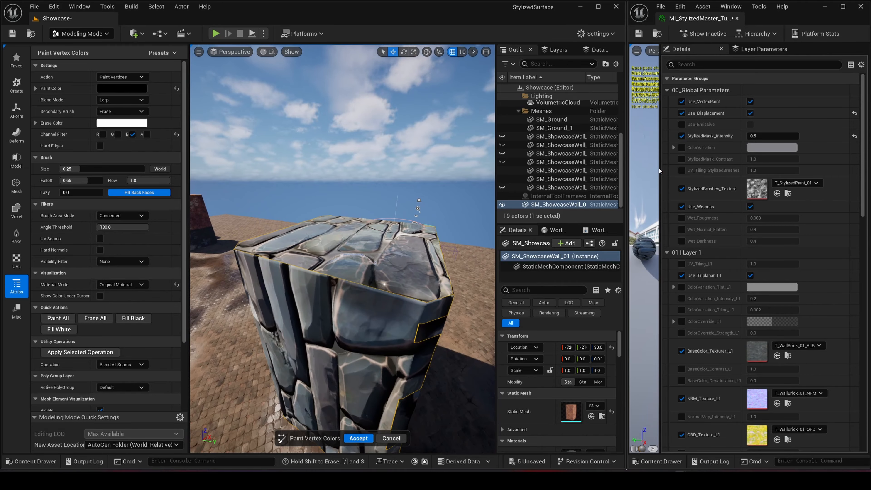
- Override the three wetness parameters, setting Wet_Roughness to about 0.208, Wet_Normal_Flatten to about 0.515 and Wet_Darkness to about 0.426
click(681, 218)
click(681, 229)
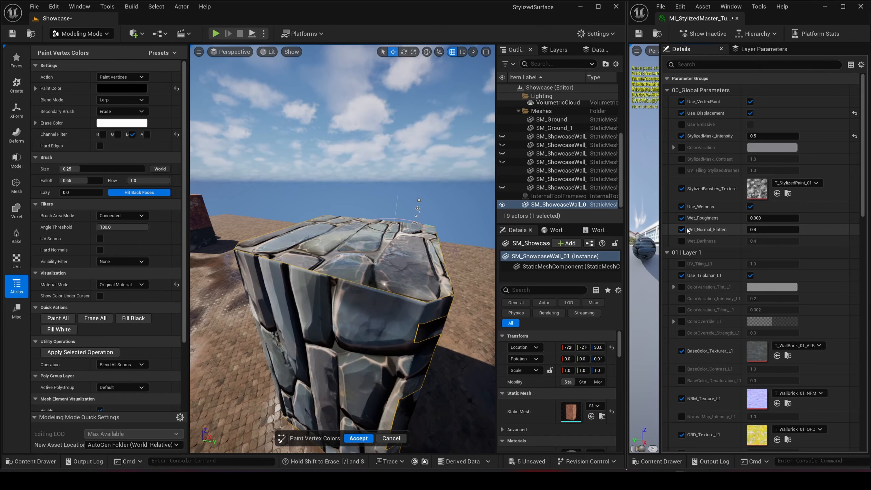
click(681, 240)
drag(761, 217, 767, 218)
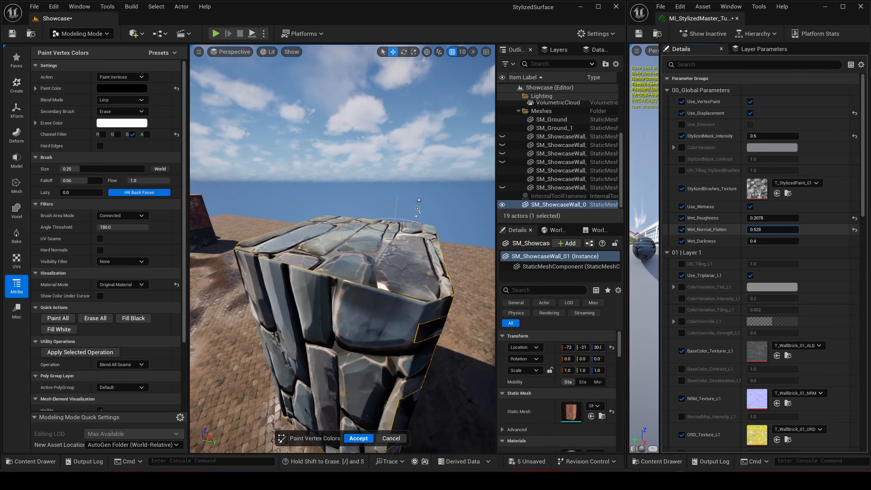
drag(759, 229, 752, 229)
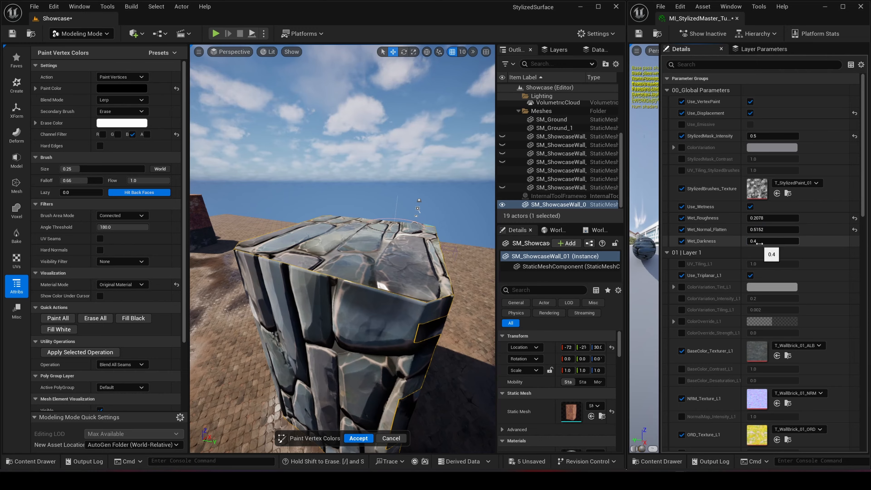
mouse_move(758, 243)
mouse_down()
mouse_move(743, 243)
mouse_move(760, 243)
mouse_up()
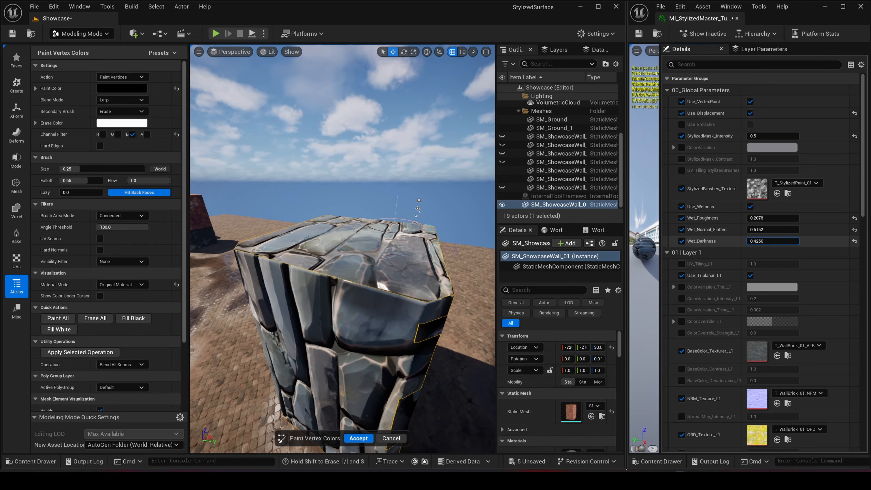
- Reset Wet_Darkness, Wet_Normal_Flatten and Wet_Roughness to their default values
click(853, 241)
click(854, 230)
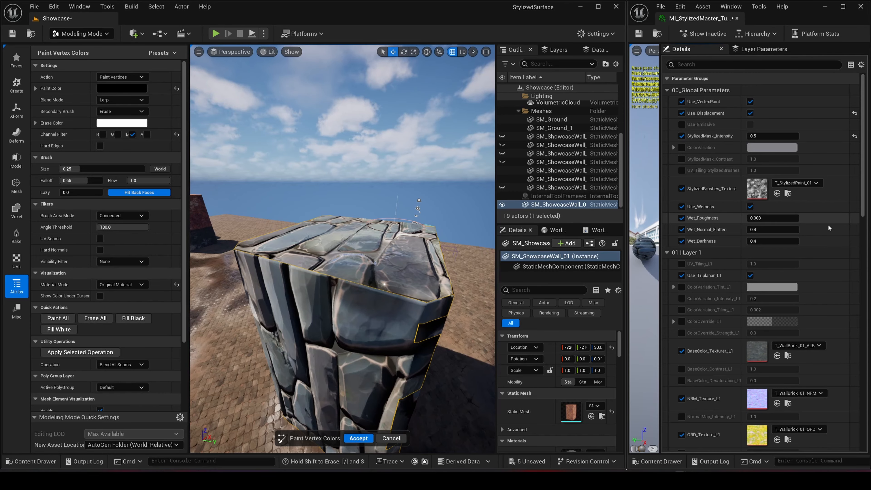
click(853, 219)
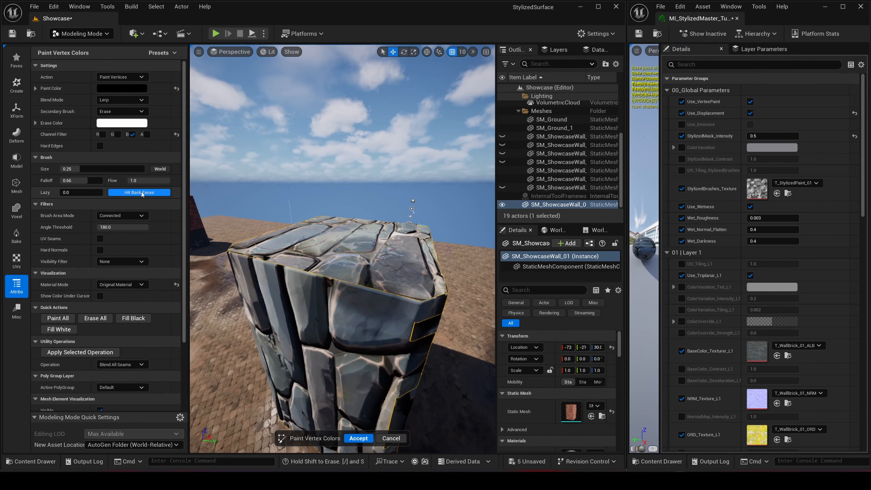
- Erase all painted wetness from the wall and return to Selection mode
click(106, 318)
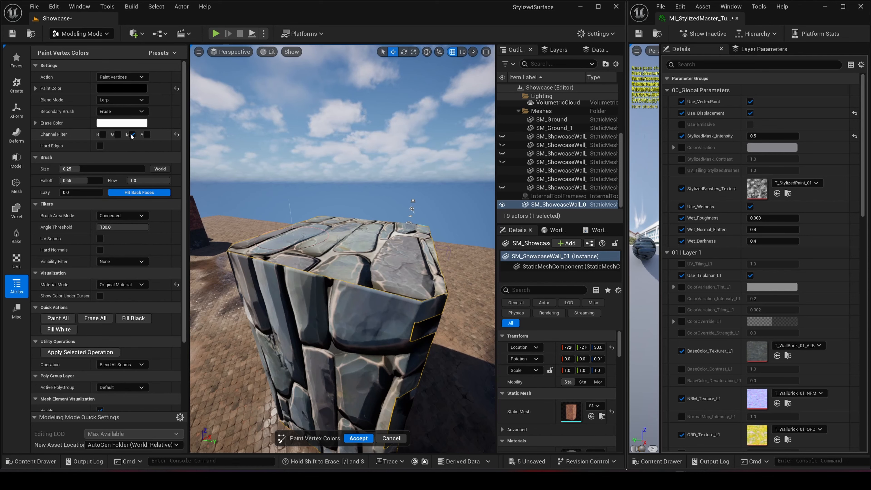
click(81, 33)
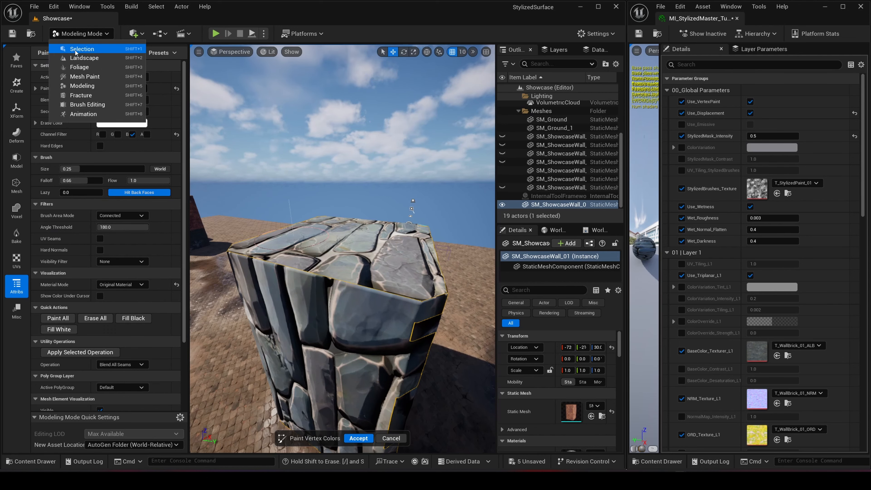
click(81, 48)
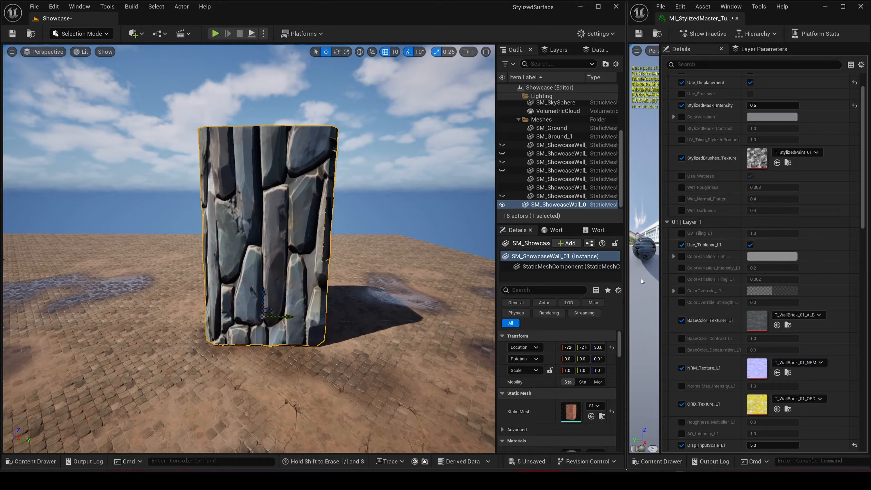
- Turn off Use_Triplanar_L1 for Layer 1 and examine the stone tiling on the showcase wall
click(750, 246)
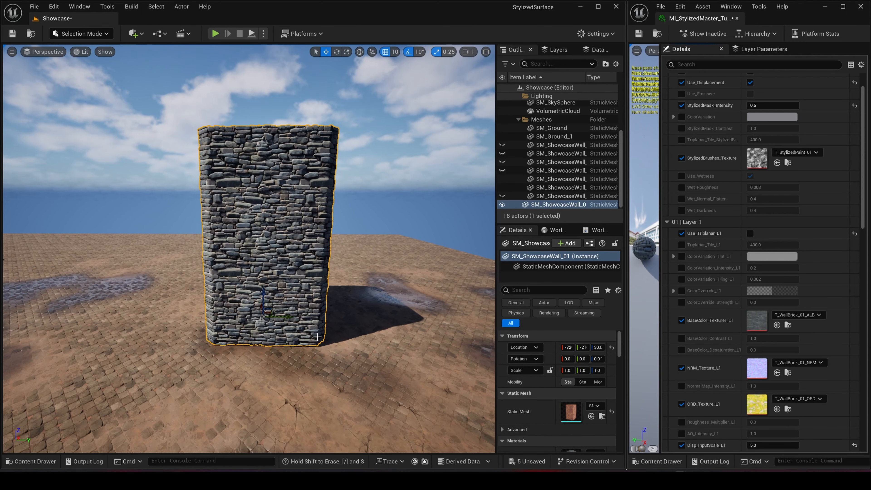
key(a)
right_drag(315, 334, 286, 289)
key(w)
key(w)
key(s)
key(a)
key(a)
key(s)
key(s)
key(w)
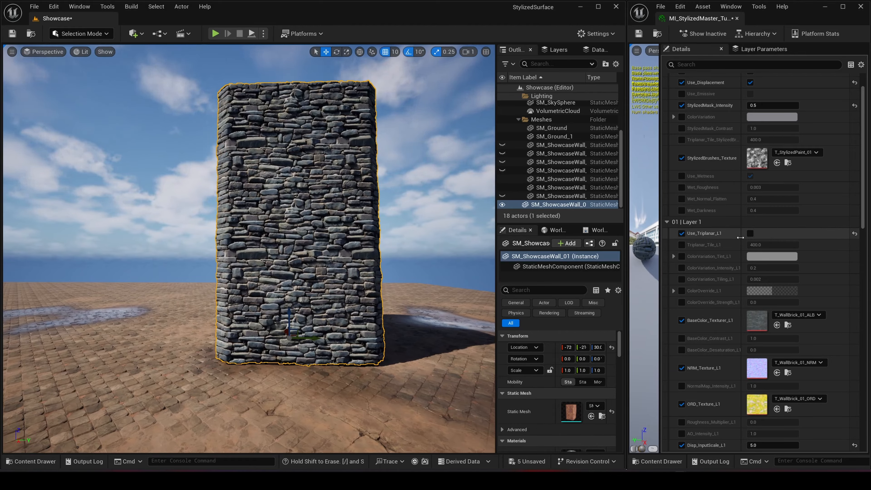
- Override Triplanar_Tile_L1, try a value of 200, and set it back to 400
click(681, 245)
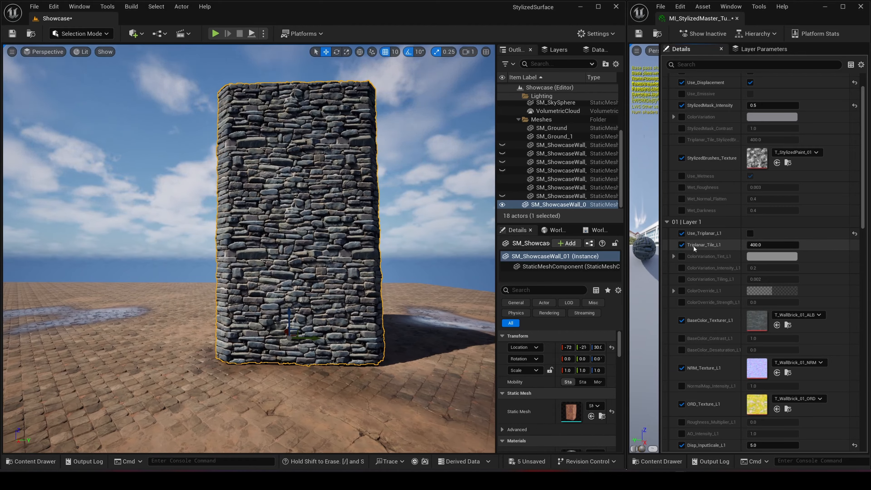
click(765, 245)
text(200)
key(Return)
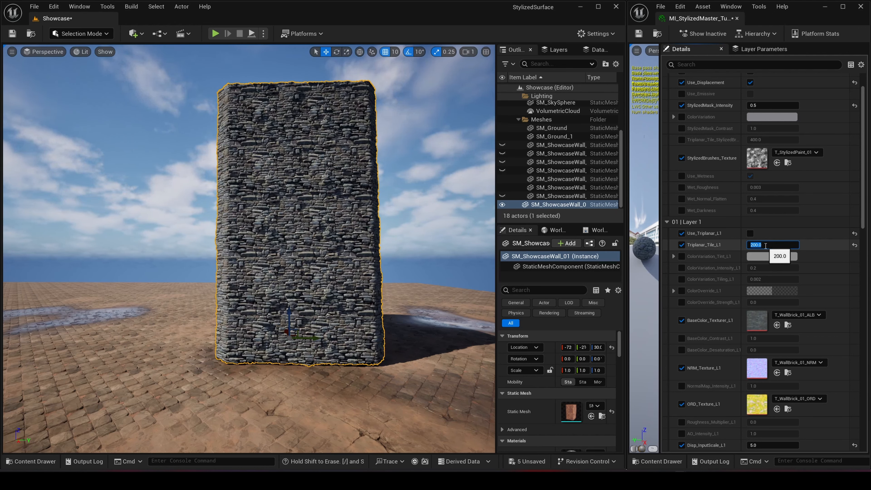
text(400)
key(Return)
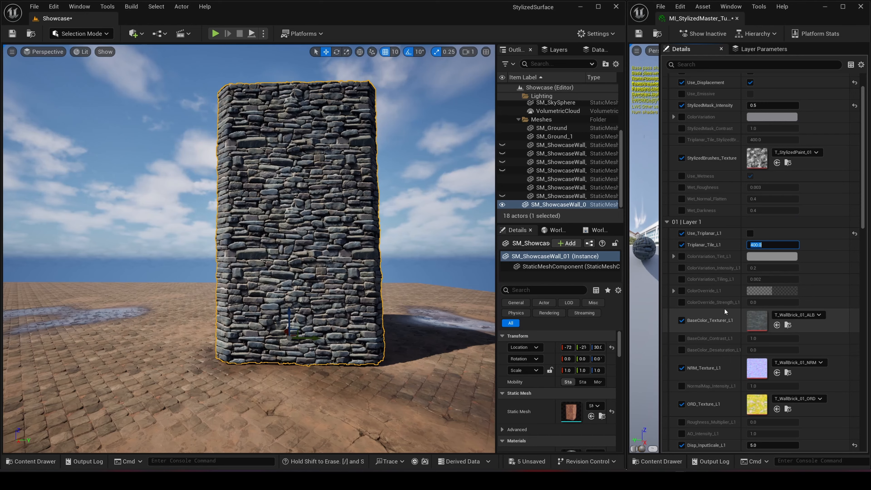
- Override Layer 1's ColorVariation tint, intensity and tiling, and choose a saturated red tint (sRGB FF003F)
click(680, 257)
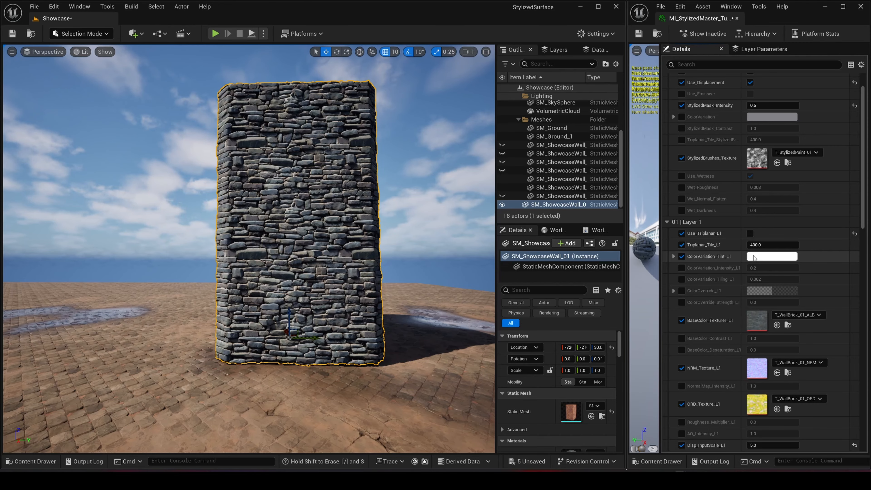
click(681, 268)
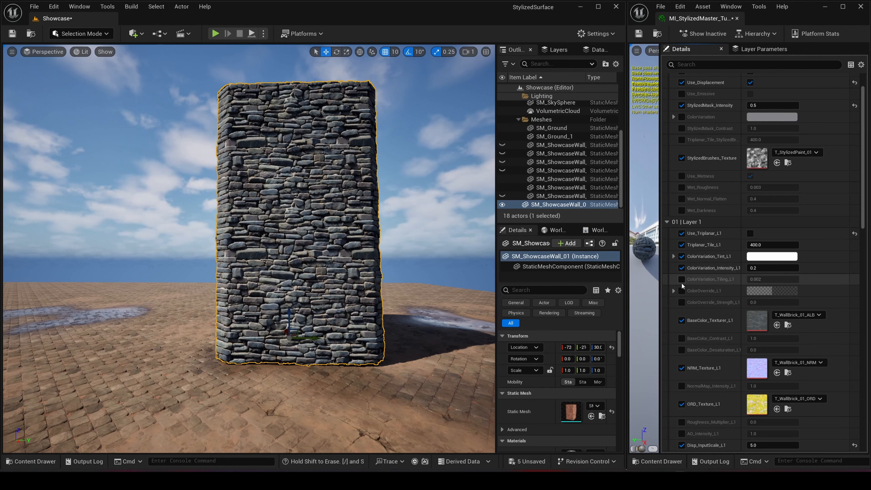
click(681, 279)
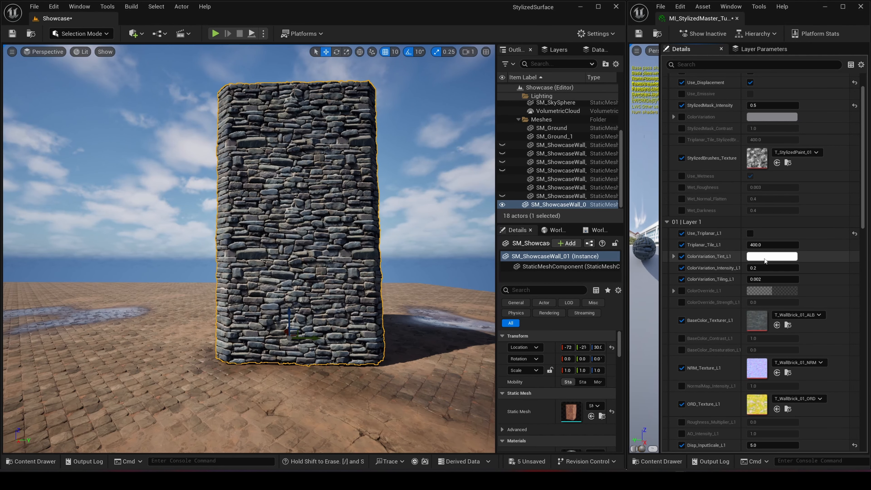
click(771, 256)
drag(650, 317, 671, 312)
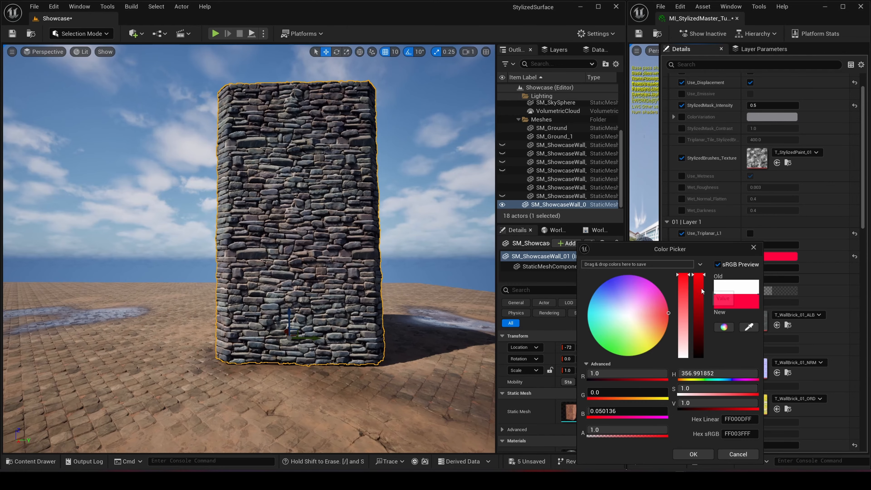
click(694, 456)
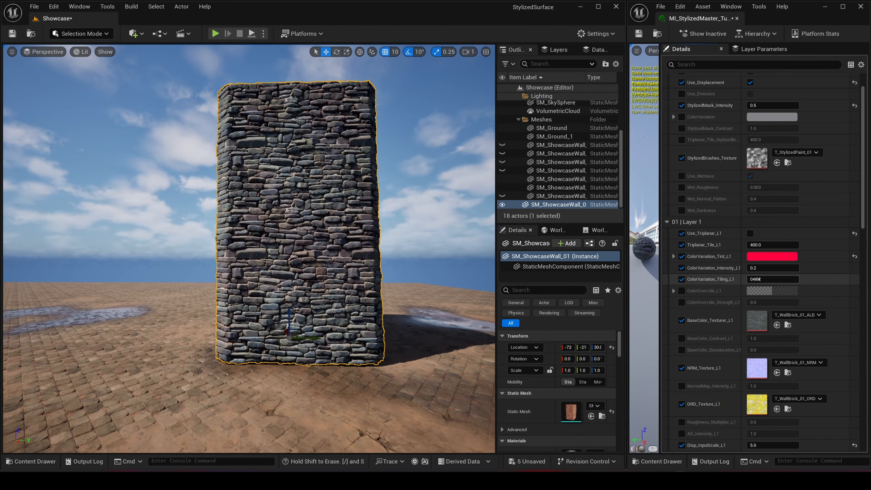
- Set ColorVariation_Intensity_L1 to 1, try ColorVariation_Tiling_L1 at about 0.085, and settle the tiling on 0.006
click(761, 267)
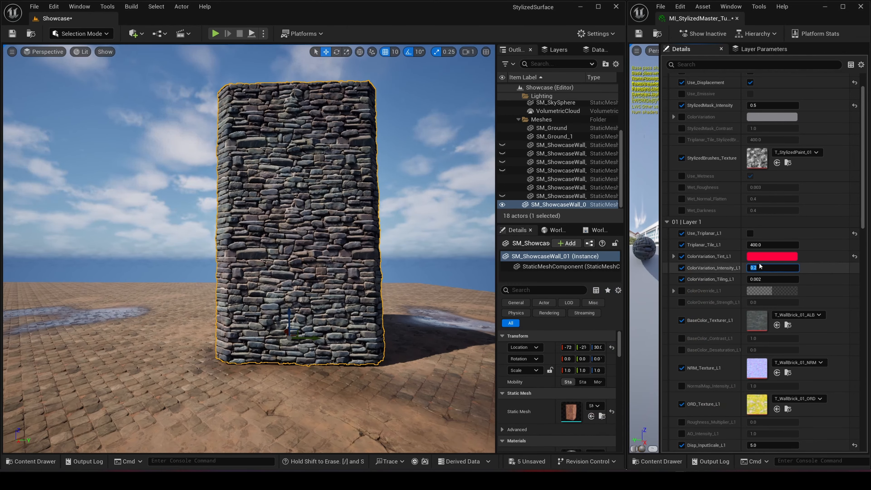
text(1)
key(Return)
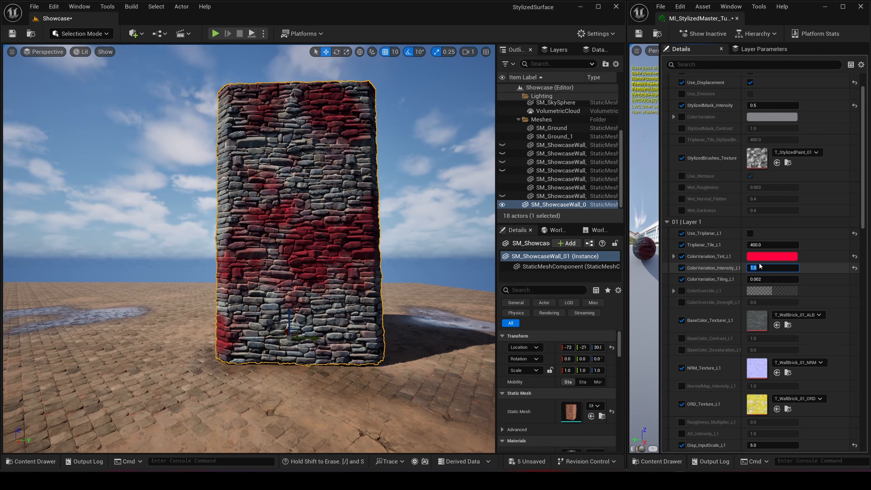
mouse_move(765, 279)
mouse_down()
mouse_move(788, 280)
mouse_move(771, 279)
mouse_up()
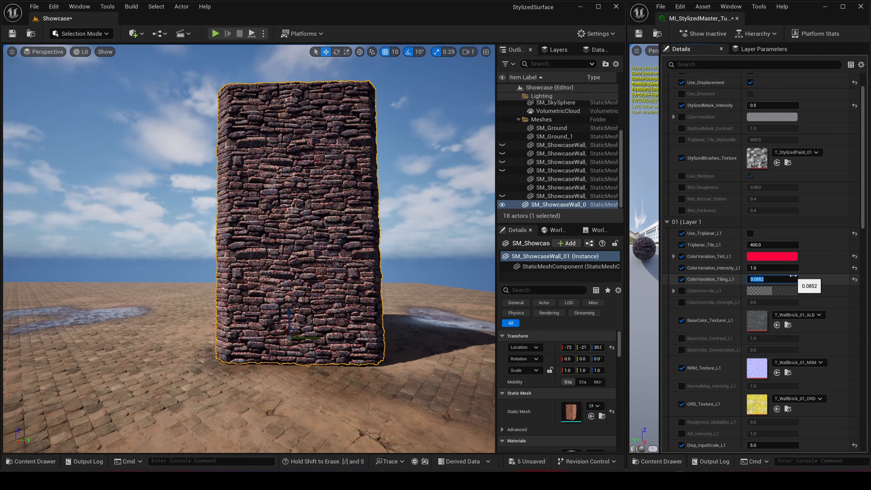
key(Return)
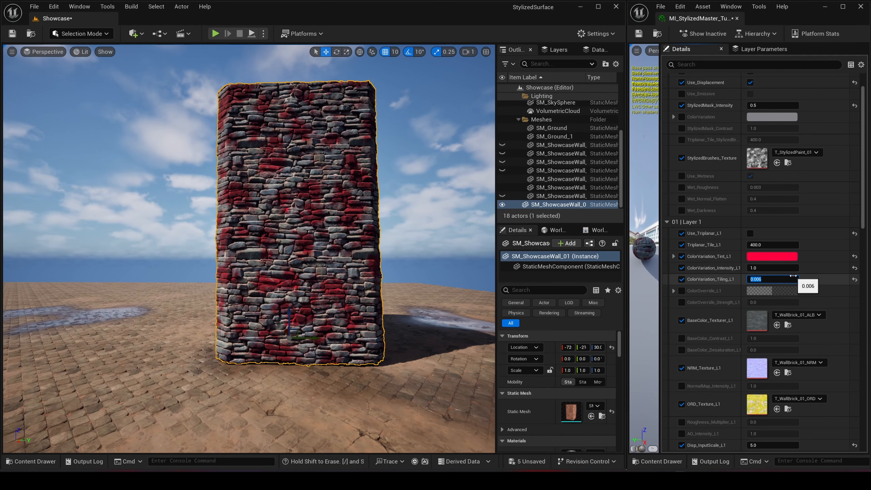
- Try ColorVariation_Intensity_L1 at 0.2, toggle the tint override off and on, and set the intensity to 0.5
click(763, 267)
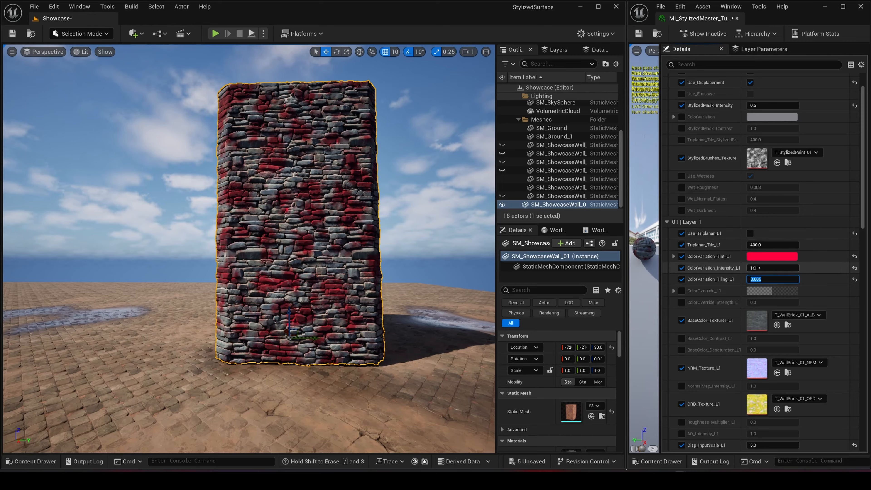
text(.2)
key(Return)
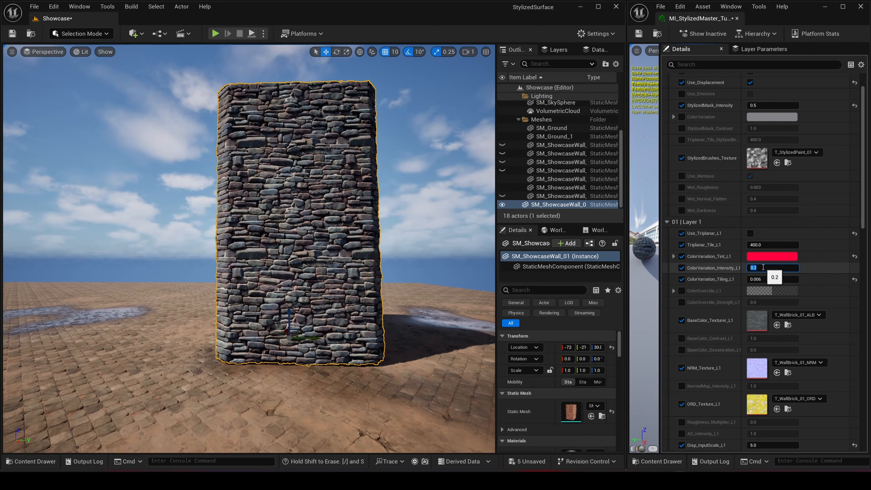
click(681, 256)
click(681, 256)
click(761, 268)
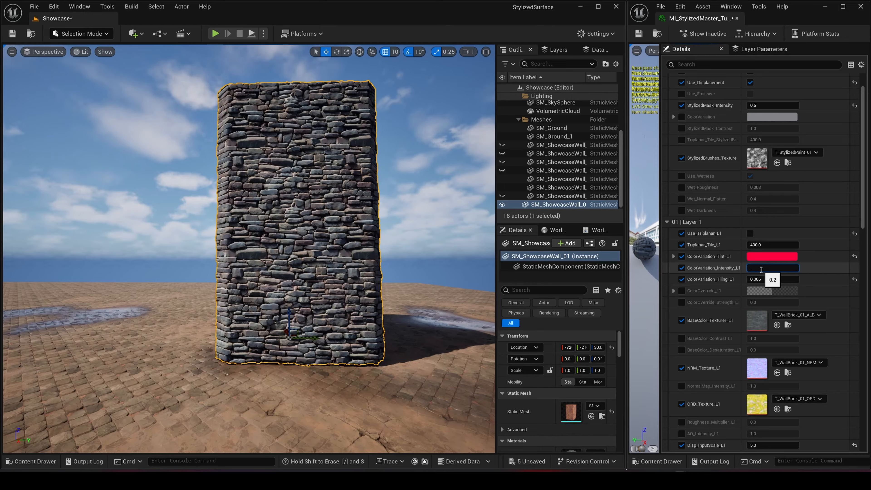
text(.5)
key(Return)
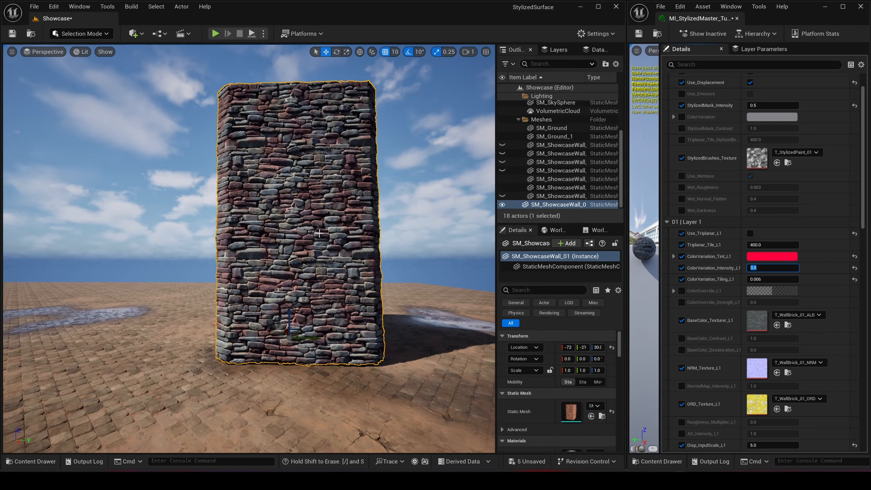
- Set ColorVariation_Tiling_L1 to 0.008 and soften the Layer 1 variation tint to a light salmon (sRGB FF9D91)
click(779, 279)
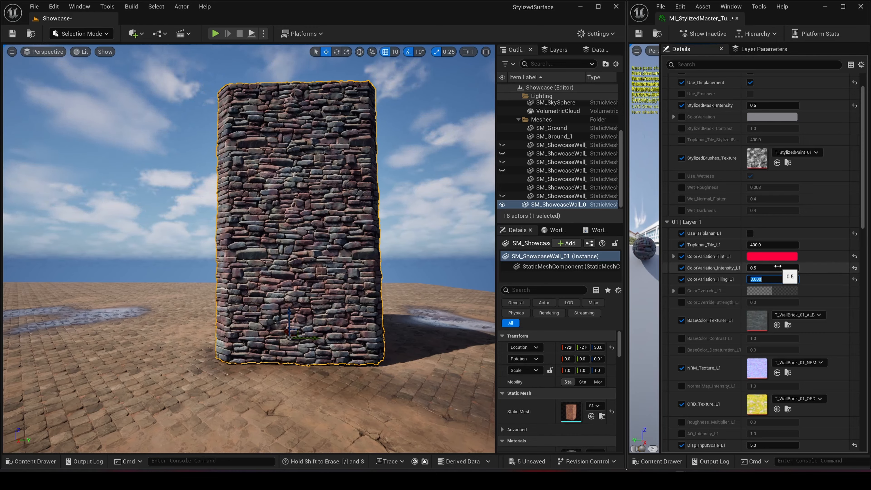
click(772, 257)
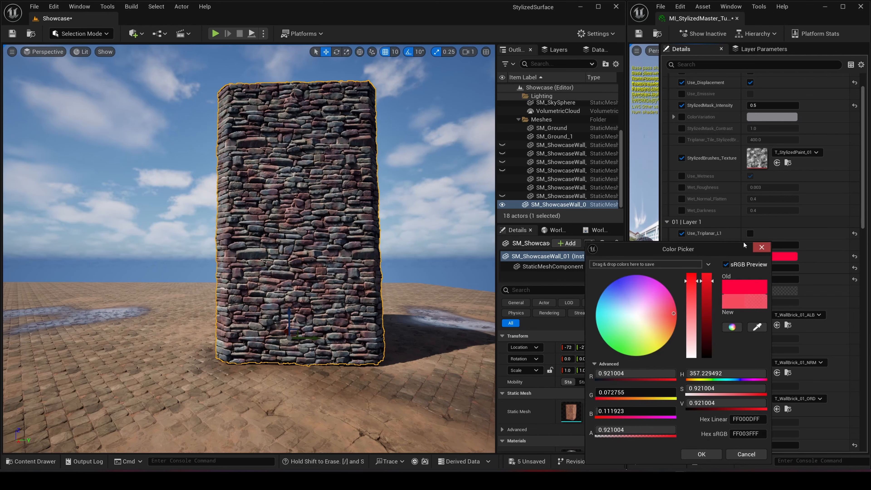
drag(664, 321, 665, 318)
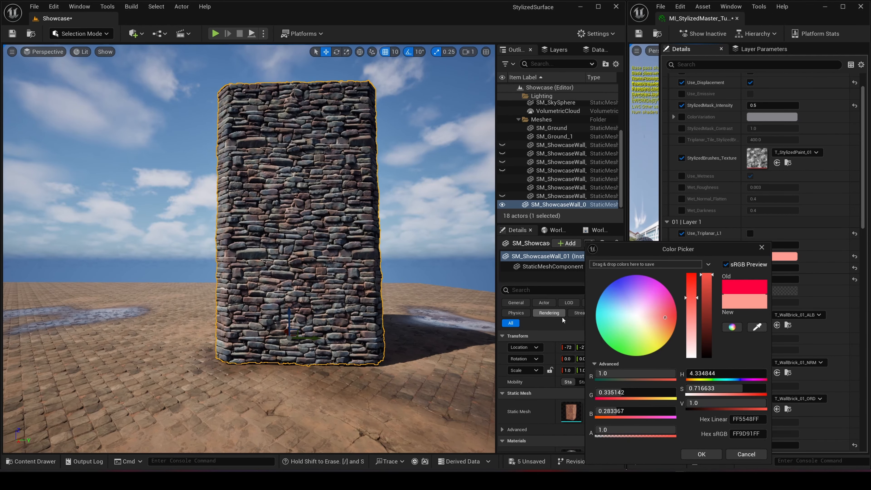
click(701, 454)
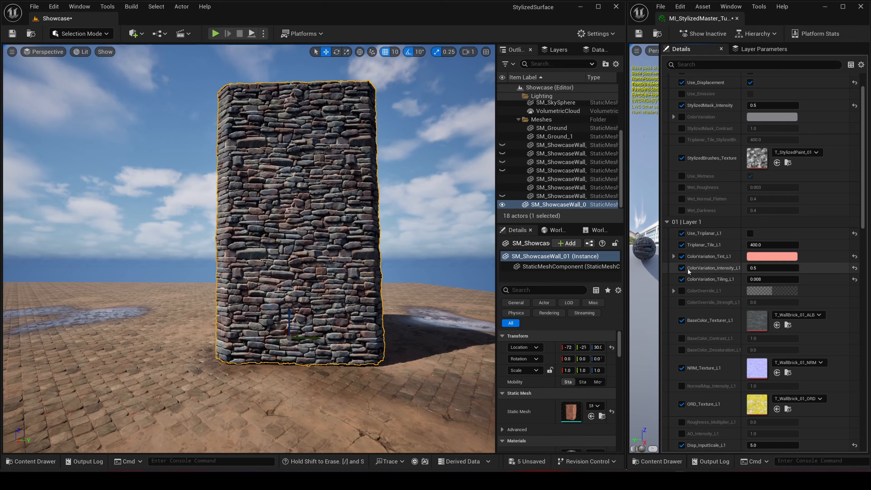
- Override Layer 1's color override and its strength, setting the strength to 1.0 and the color to pinkish red (sRGB FF0057)
click(680, 291)
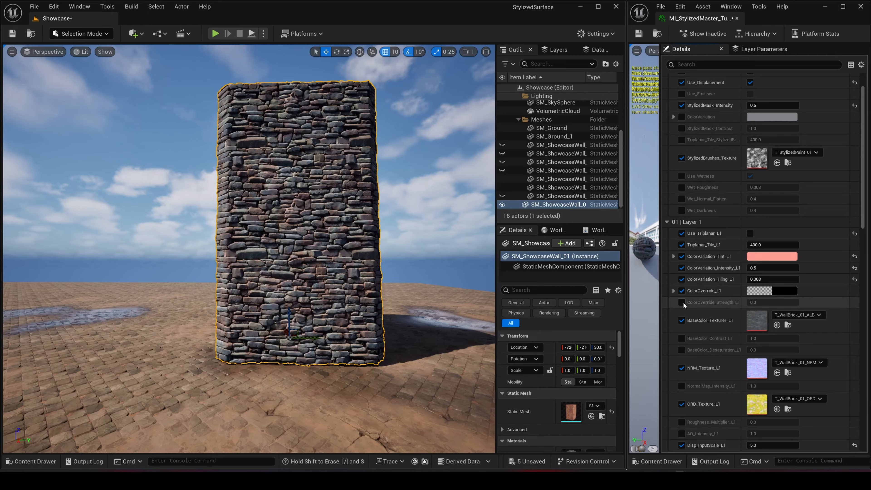
click(681, 302)
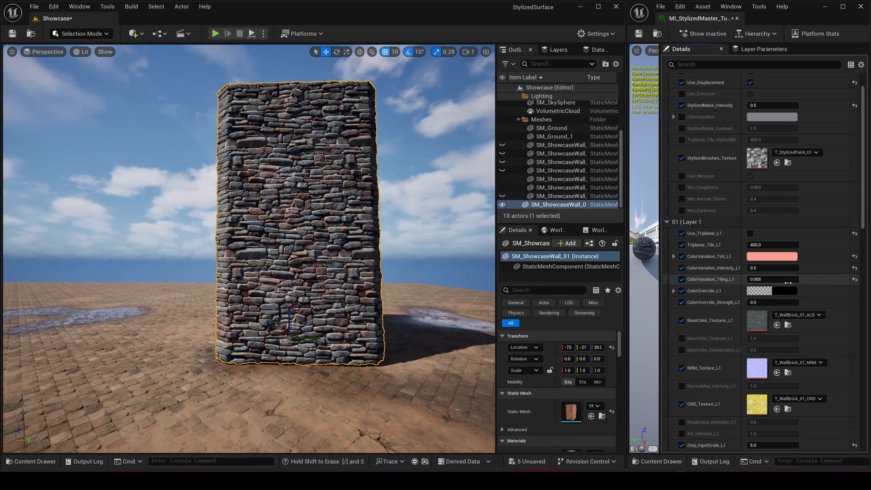
click(772, 302)
key(Return)
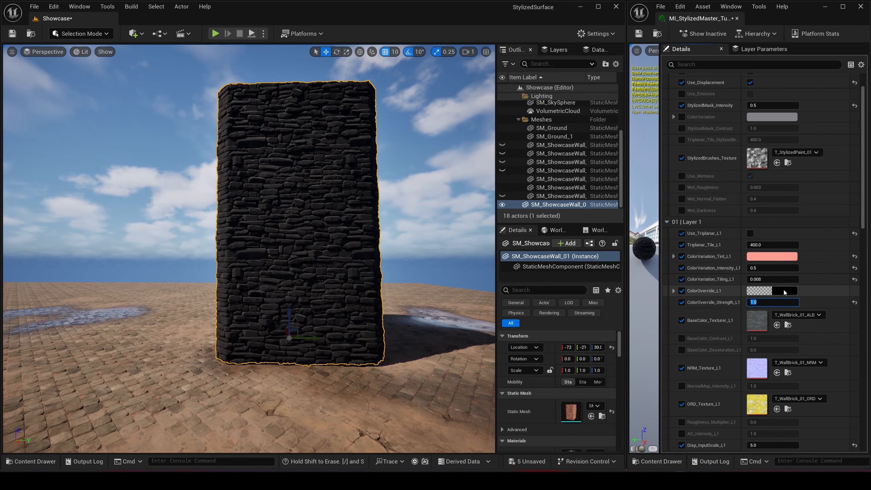
click(771, 291)
drag(668, 304, 729, 310)
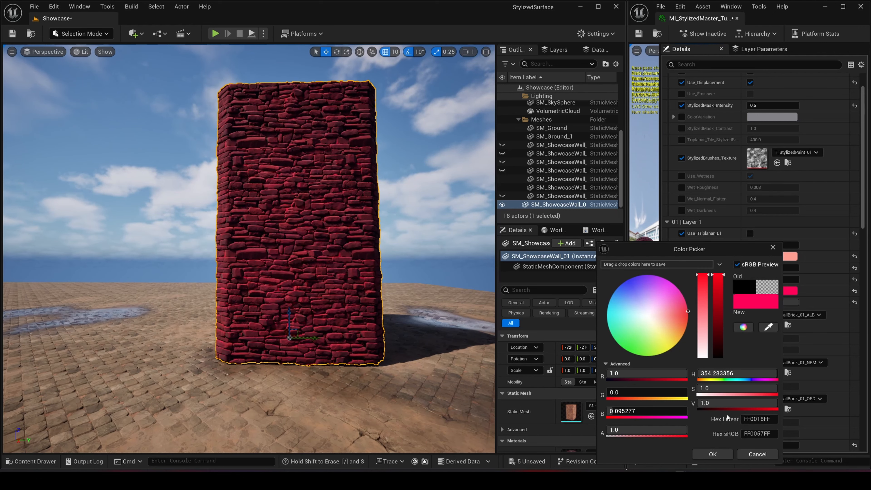
click(705, 454)
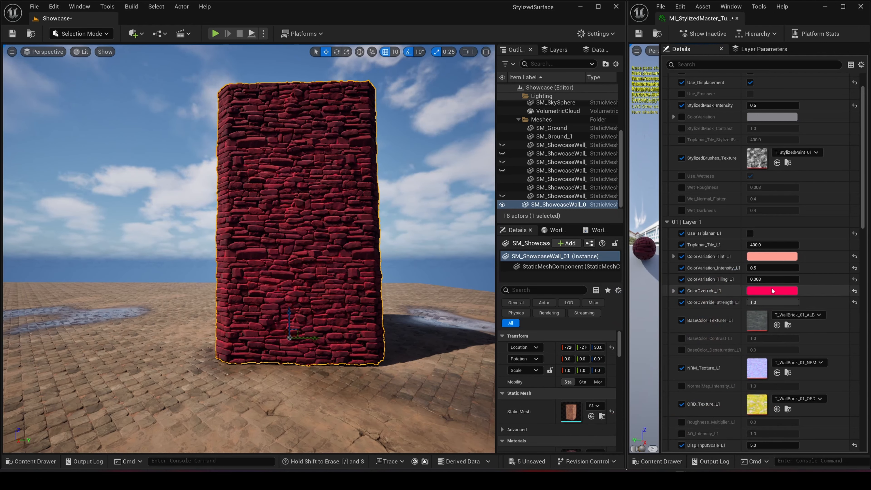
- Enable BaseColor_Contrast_L1, disable Layer 1's color override and strength, and set the base color contrast to about 0.27
click(681, 339)
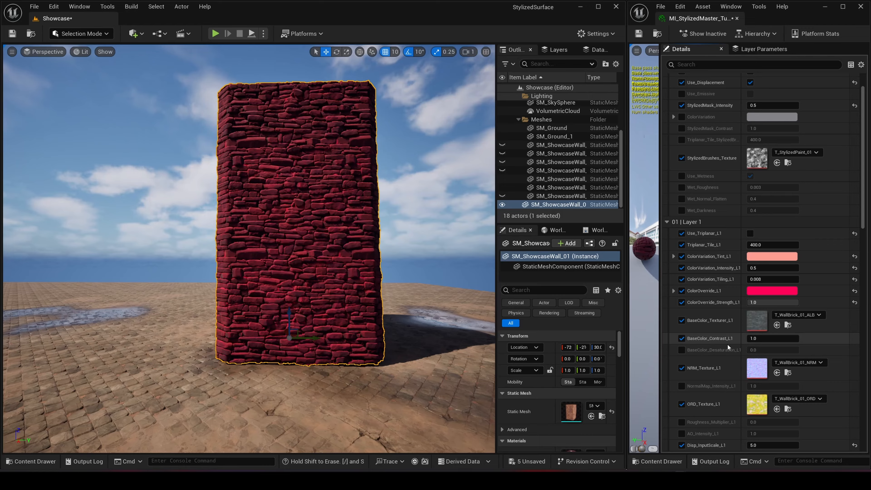
click(681, 290)
click(681, 302)
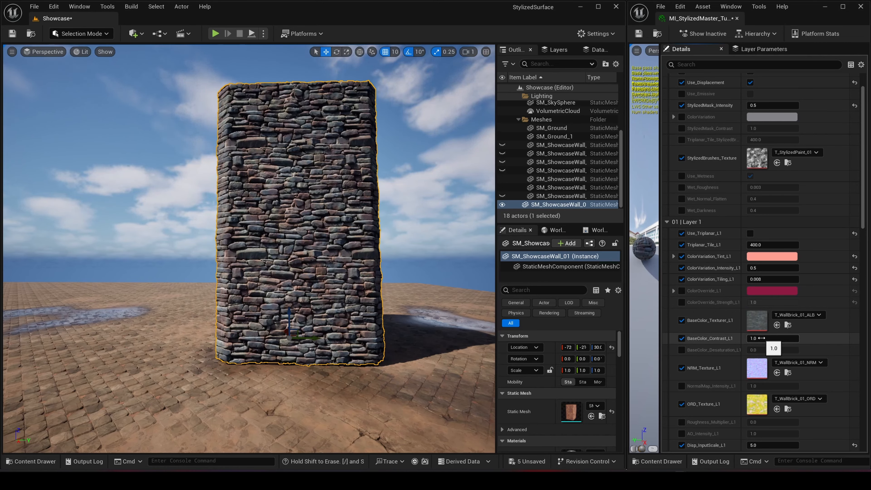
drag(772, 338, 749, 338)
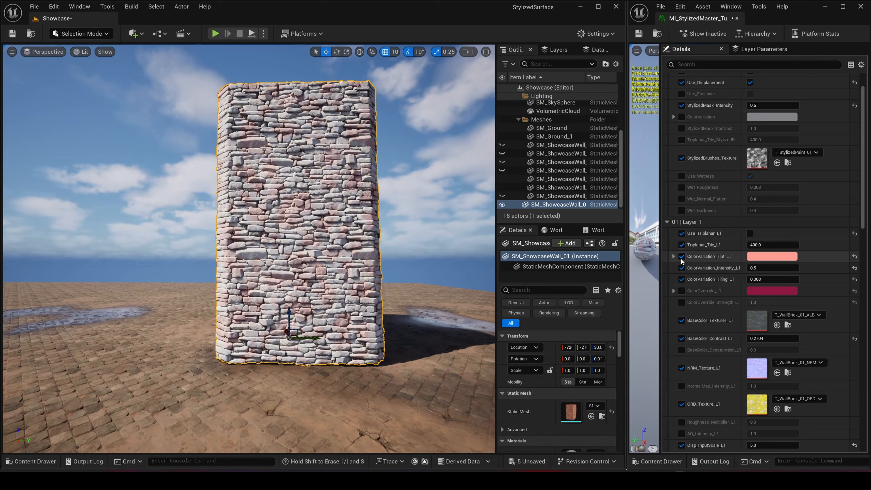
- Disable Layer 1's ColorVariation tint, intensity and tiling overrides
click(681, 257)
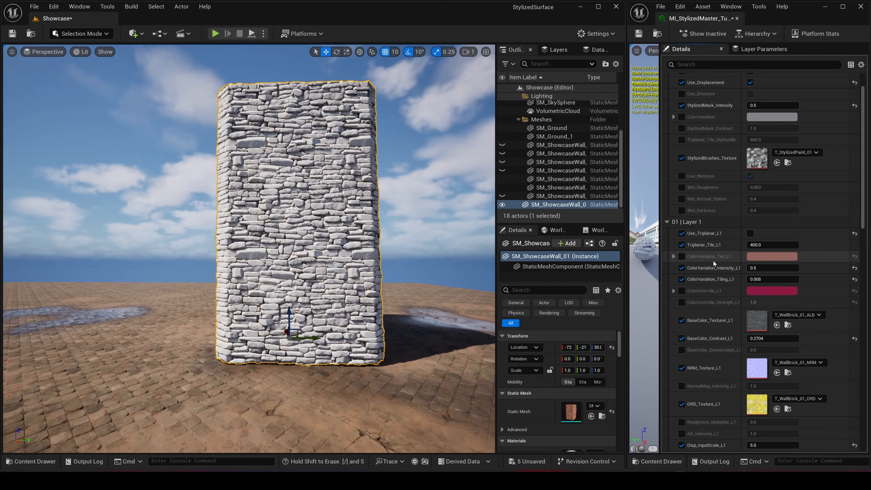
click(681, 267)
click(682, 280)
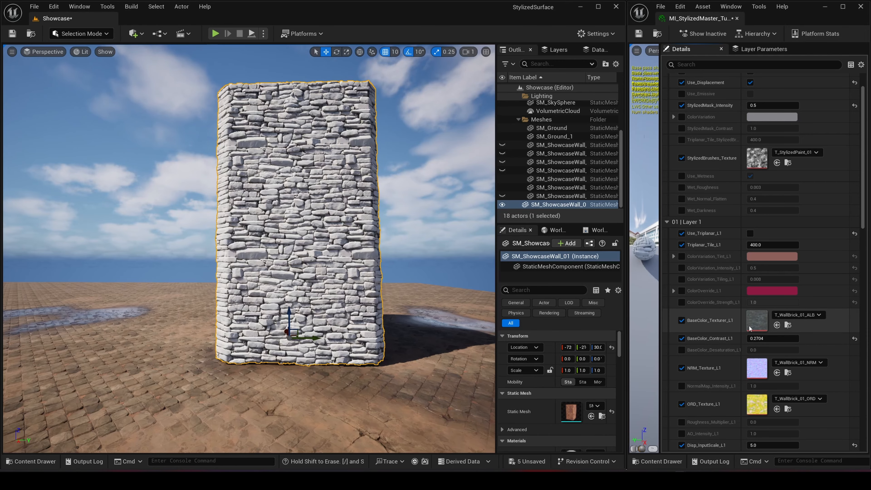
- Re-enable Layer 1's color override with its strength and change the override color to saturated orange-red (sRGB FF3307)
click(681, 291)
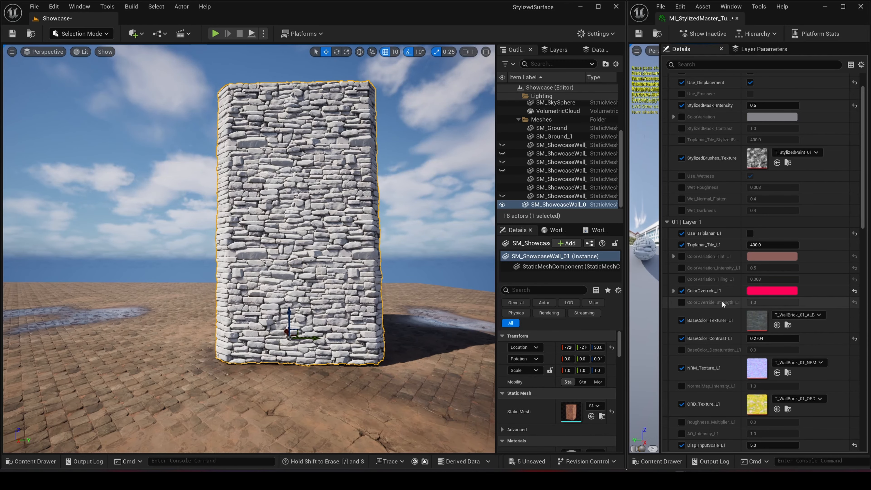
click(761, 292)
click(652, 320)
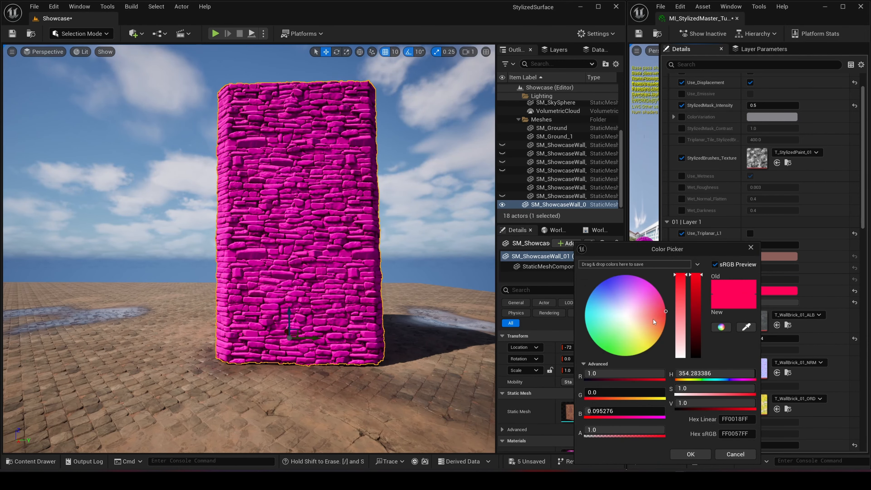
drag(651, 320, 651, 316)
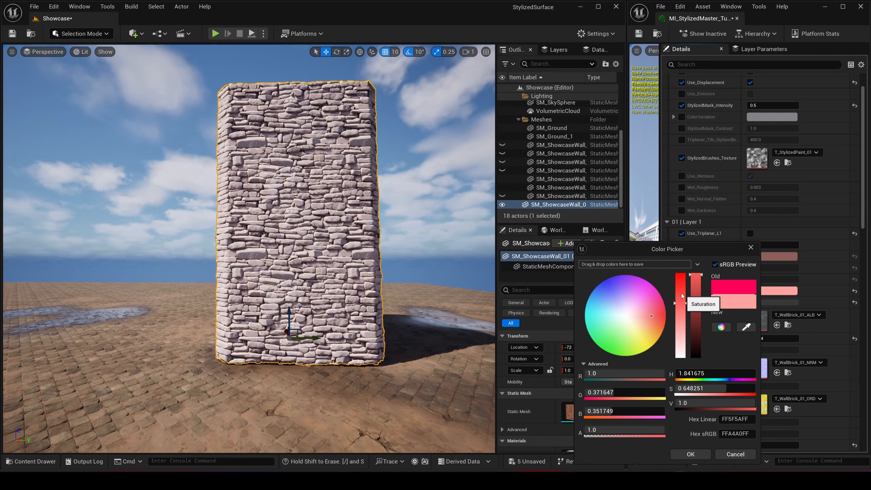
click(678, 279)
drag(678, 279, 680, 274)
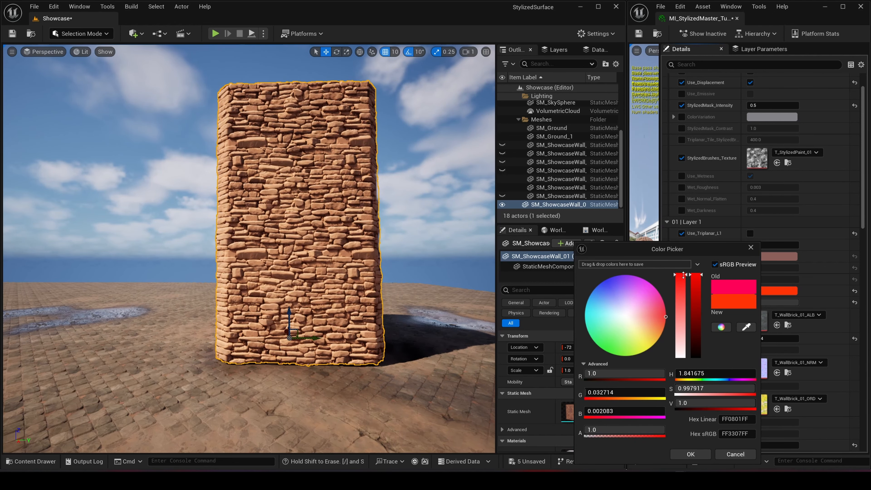
click(689, 453)
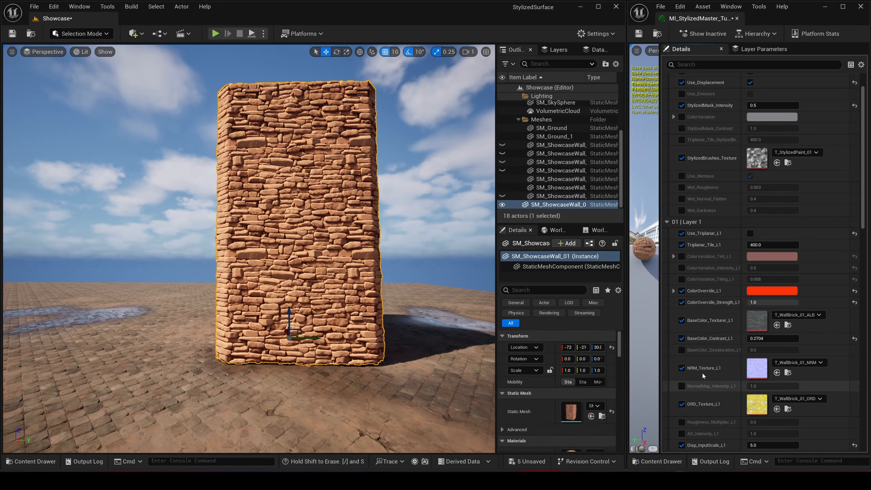
- Re-enable Layer 1's ColorVariation overrides, change the tint to light lavender (sRGB AEADFF), and set the variation intensity to 0.8
click(682, 268)
click(681, 256)
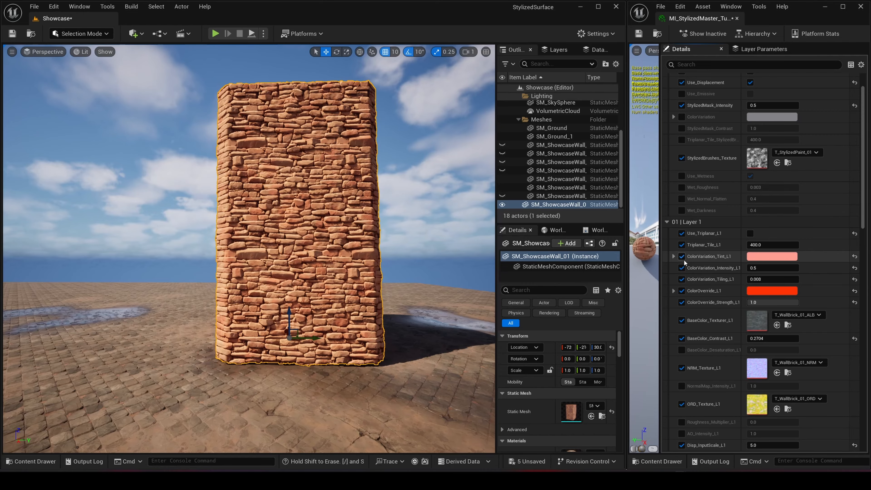
click(762, 258)
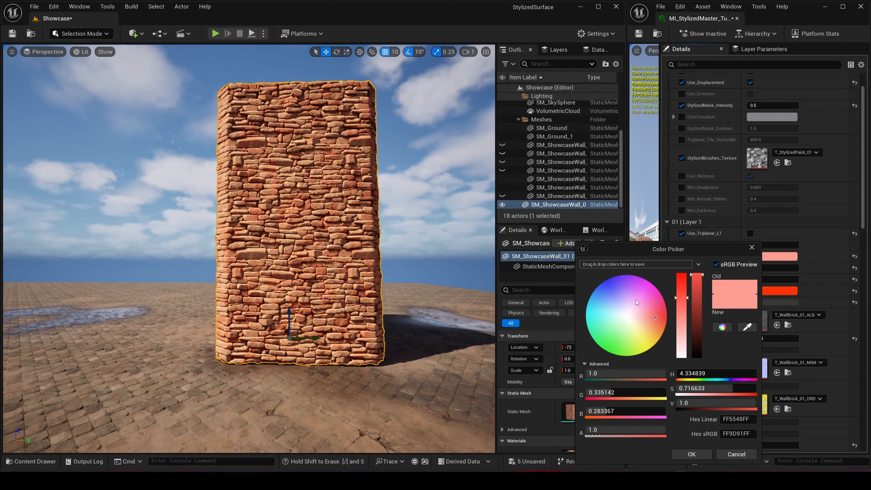
drag(636, 300, 614, 295)
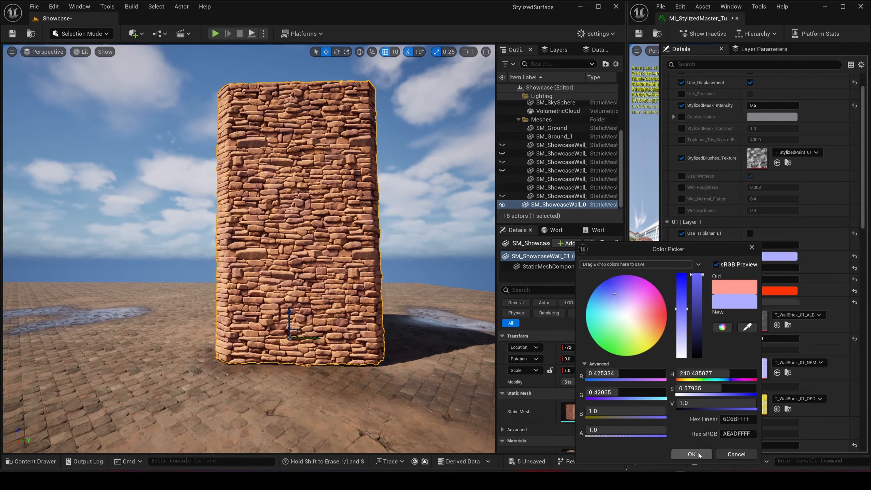
click(691, 454)
click(760, 268)
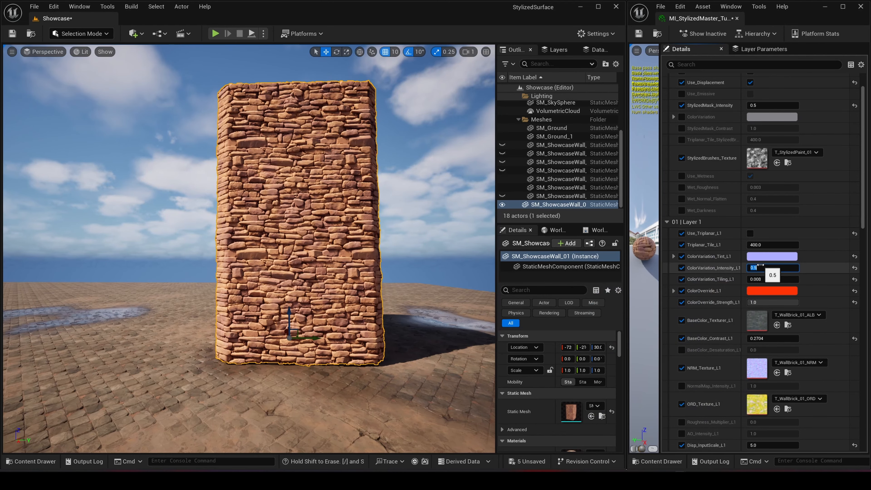
text(0.8)
key(Return)
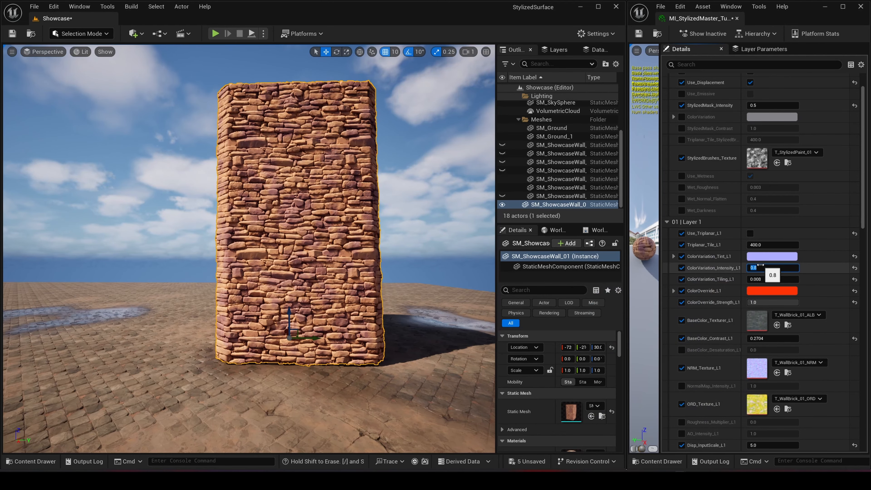
- Override BaseColor_Desaturation_L1 at about 0.896, disable the ColorVariation tint, and raise BaseColor_Contrast_L1 to about 0.51
click(681, 350)
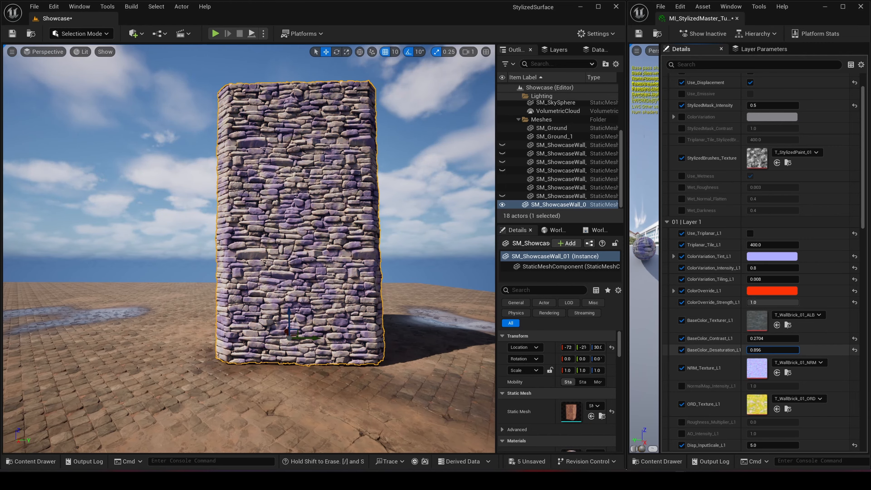
click(683, 257)
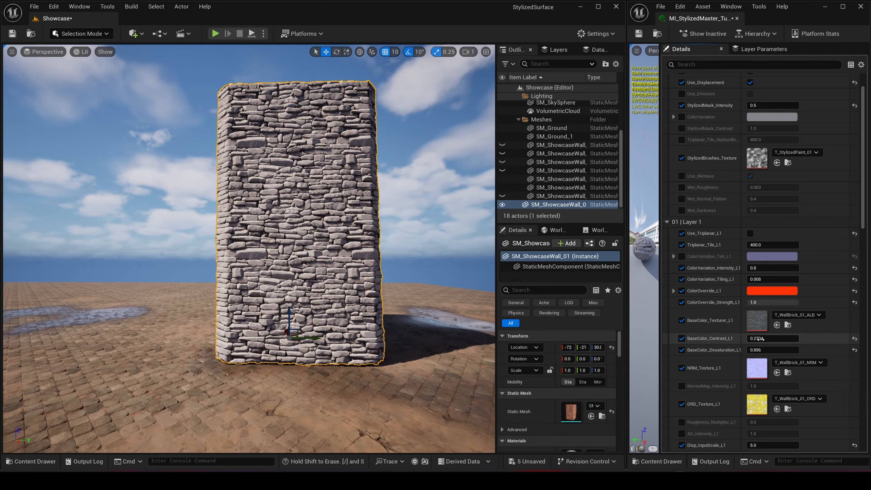
drag(762, 339, 785, 338)
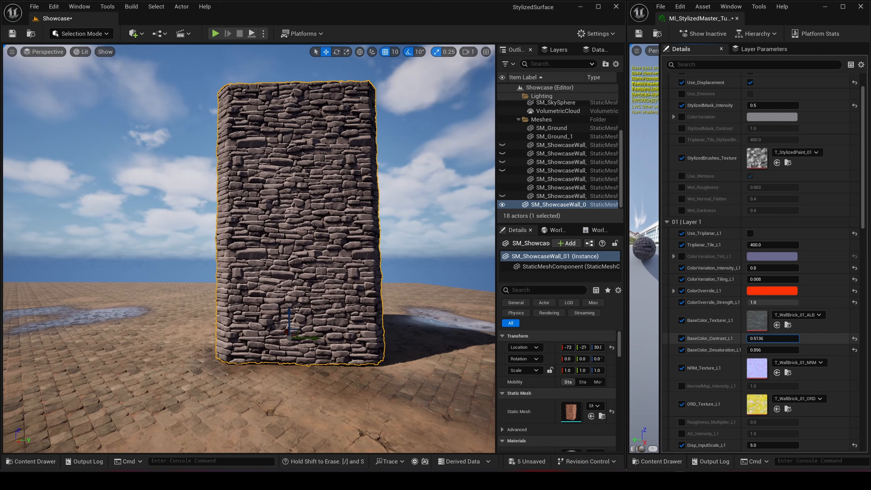
- Reset BaseColor_Desaturation_L1 to 0.0, try BaseColor_Contrast_L1 at 0.392, and restore the contrast and color override to their defaults
click(762, 350)
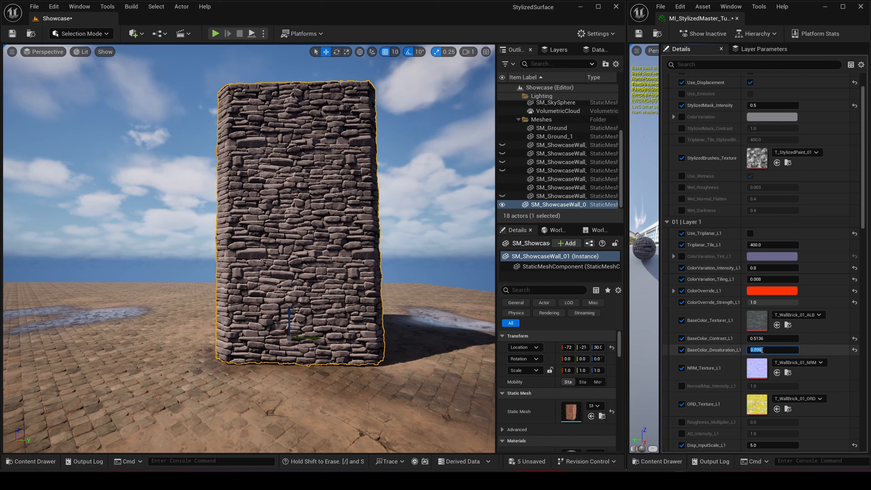
click(853, 350)
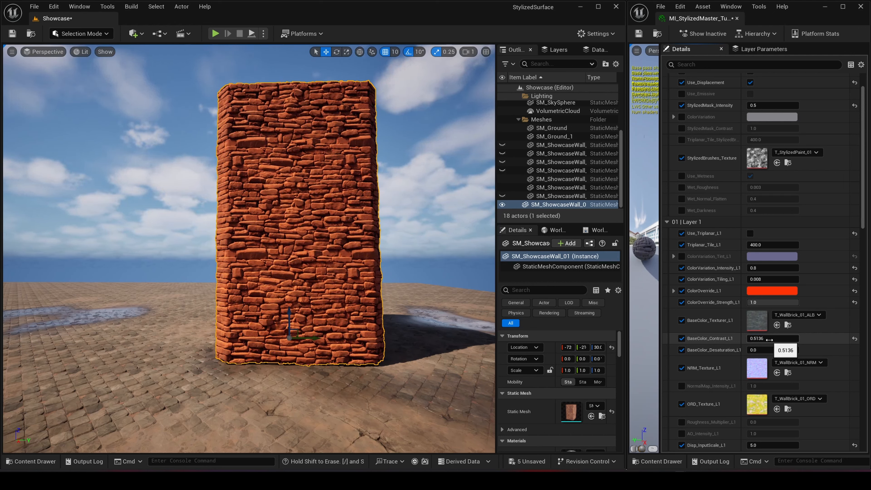
drag(769, 340, 751, 339)
drag(772, 338, 776, 338)
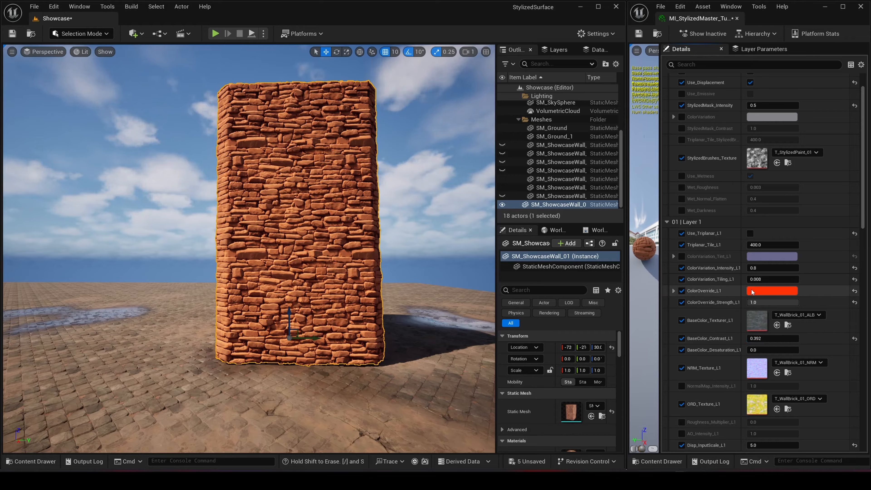
click(681, 291)
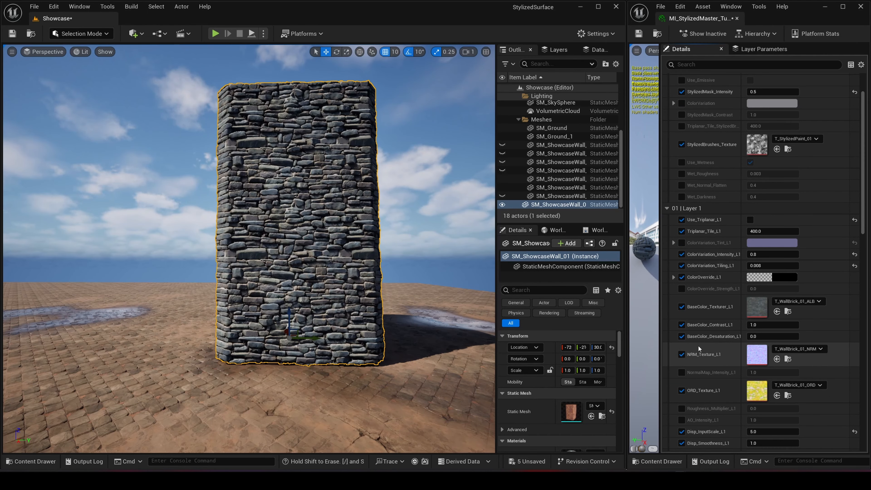
- Override NormalMap_Intensity_L1, try it at about 176.43 and at 1.5, and reset it to 1.0
scroll(706, 338, down, 2)
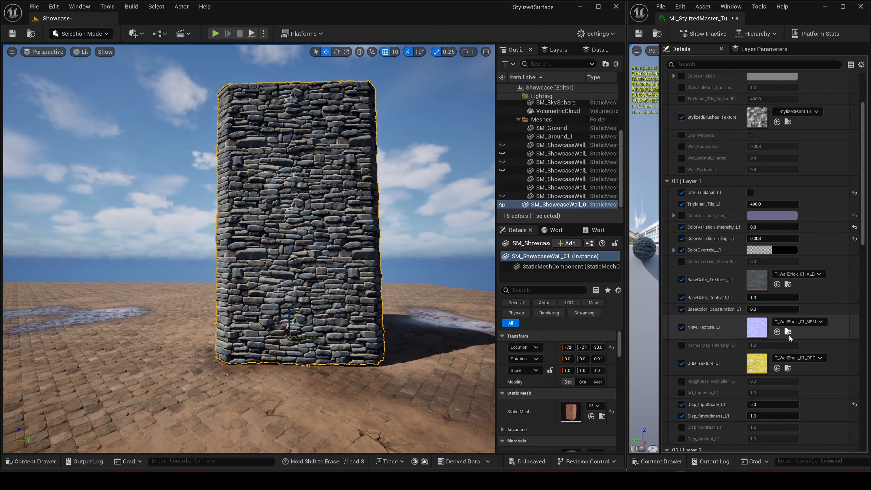
click(681, 345)
drag(758, 345, 795, 345)
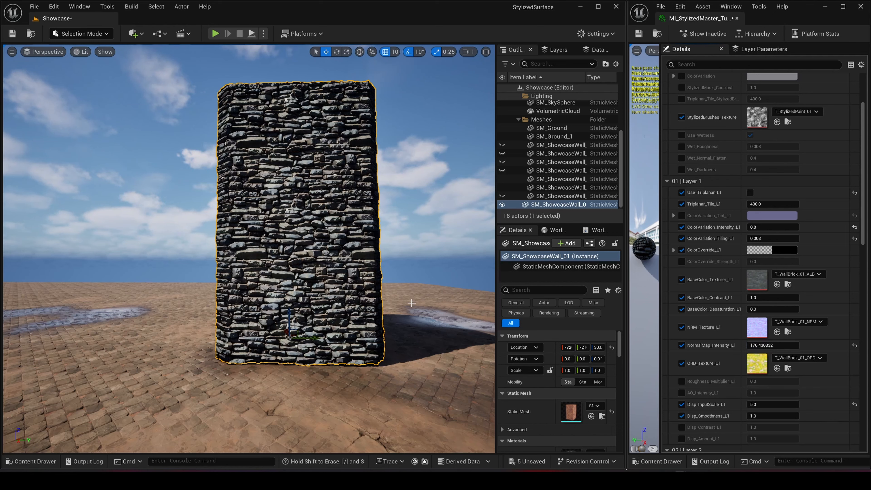
key(ctrl+z)
click(775, 345)
text(1)
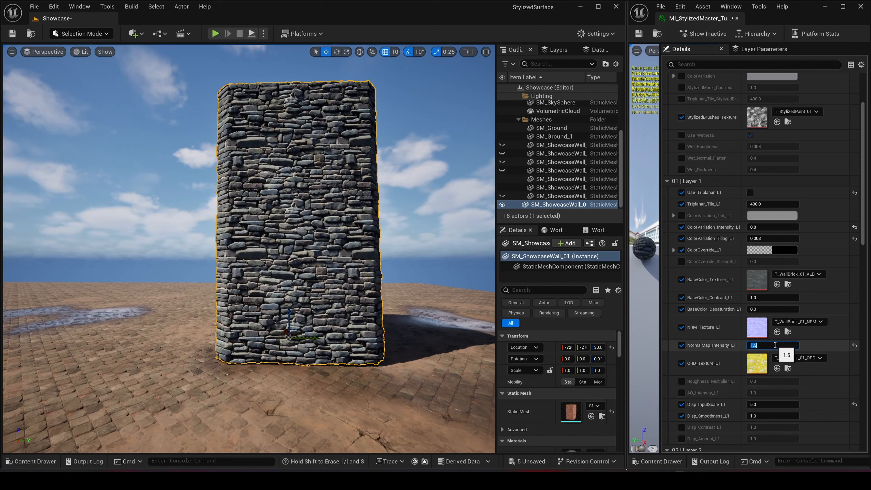
text(.5)
key(Return)
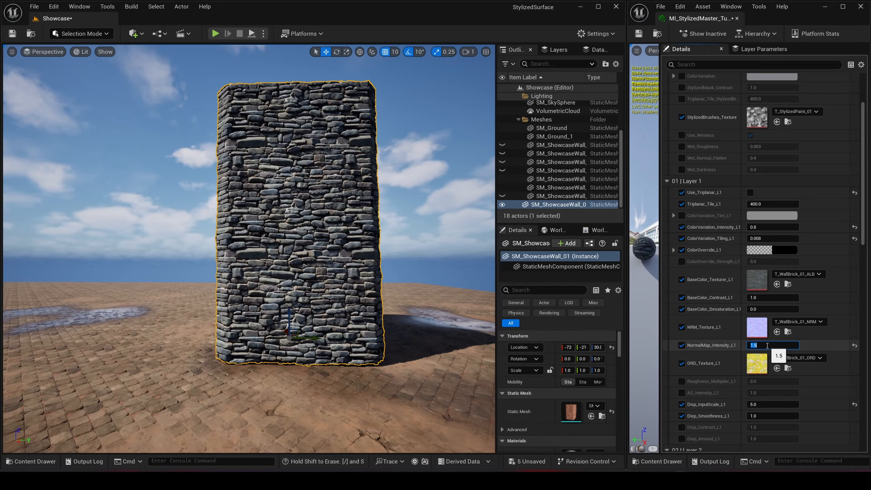
click(854, 346)
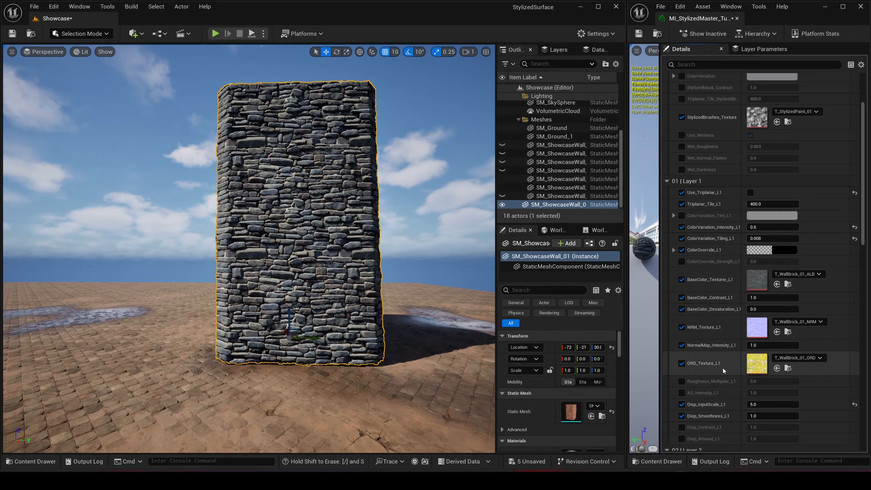
- Locate Layer 1's ORD texture among the project textures and open T_WallBrick_01_ORD in a full-size texture editor
scroll(722, 367, down, 2)
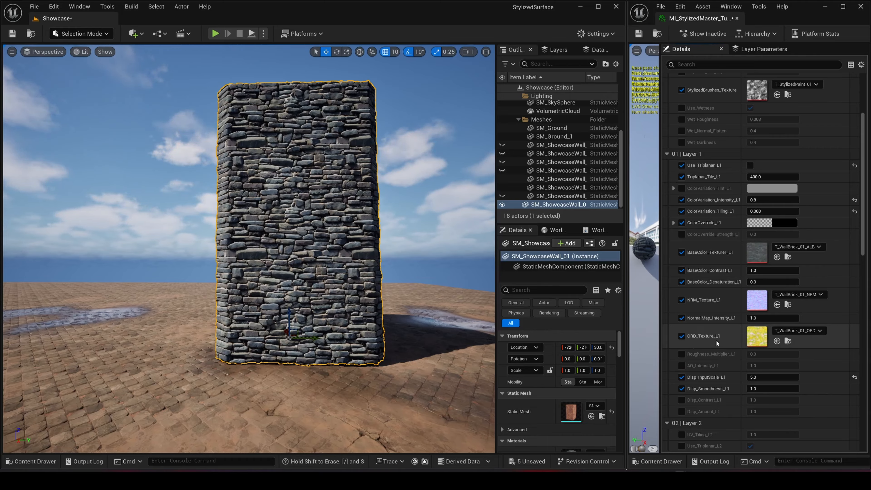
click(787, 340)
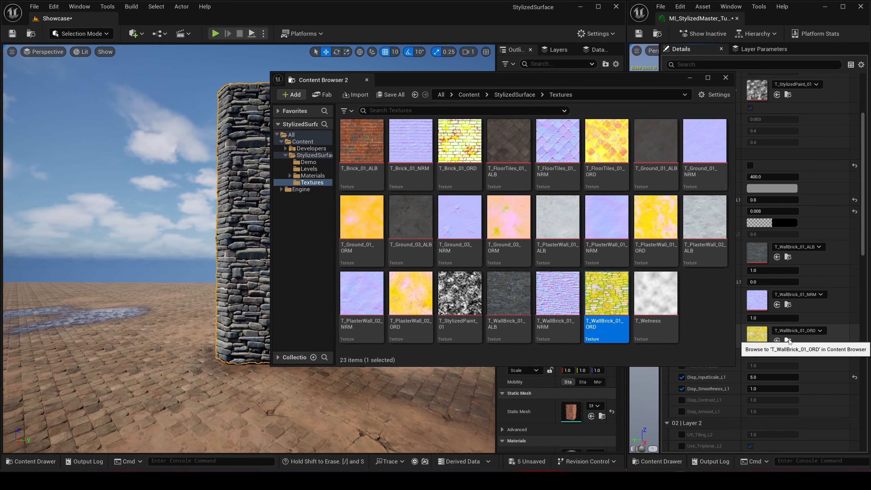
double_click(598, 300)
drag(793, 20, 377, 75)
click(545, 71)
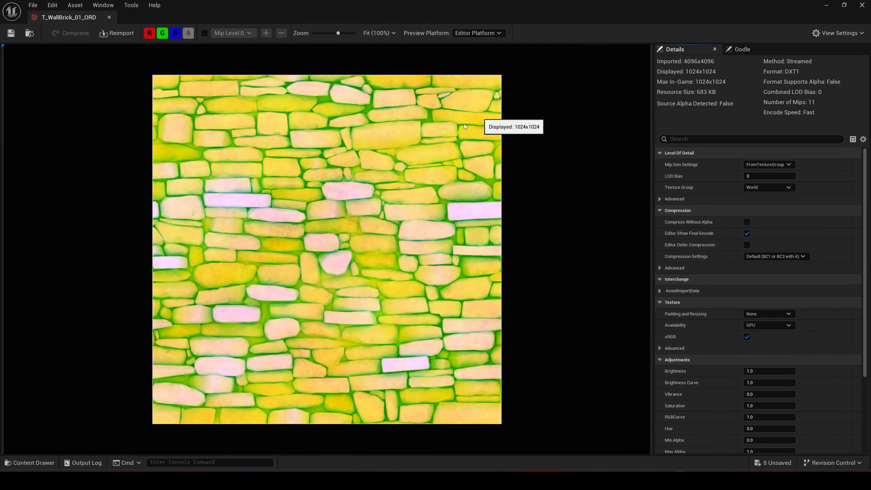
- Examine the red, green and blue channels of the T_WallBrick_01_ORD texture one at a time
click(162, 33)
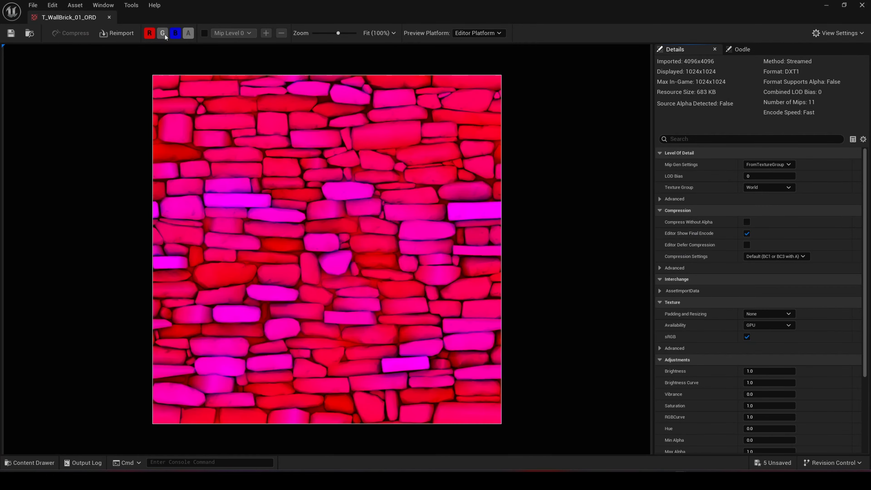
click(175, 34)
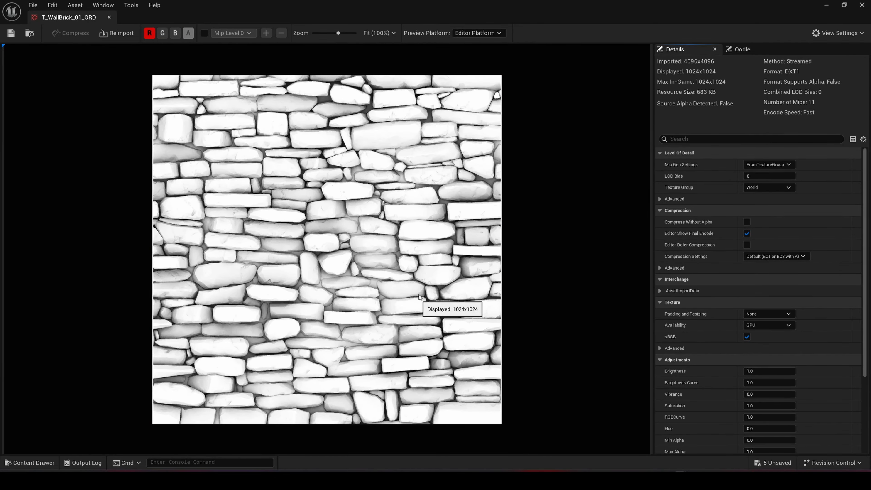
click(150, 34)
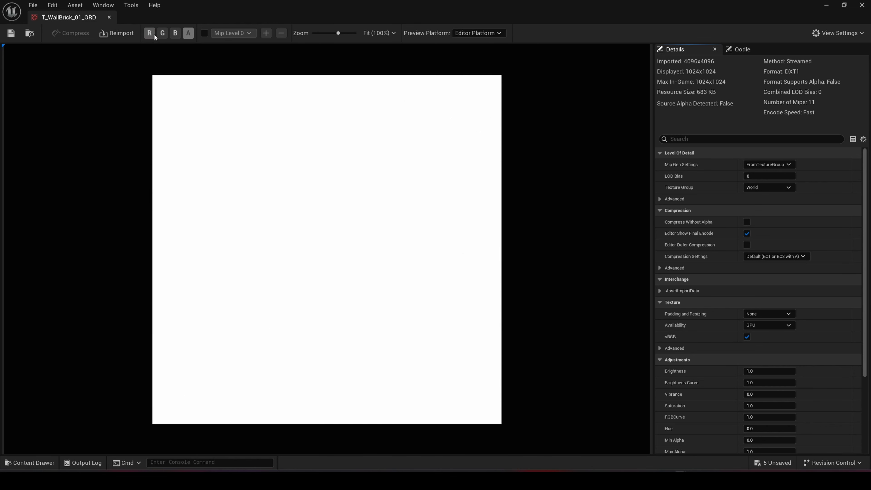
click(163, 33)
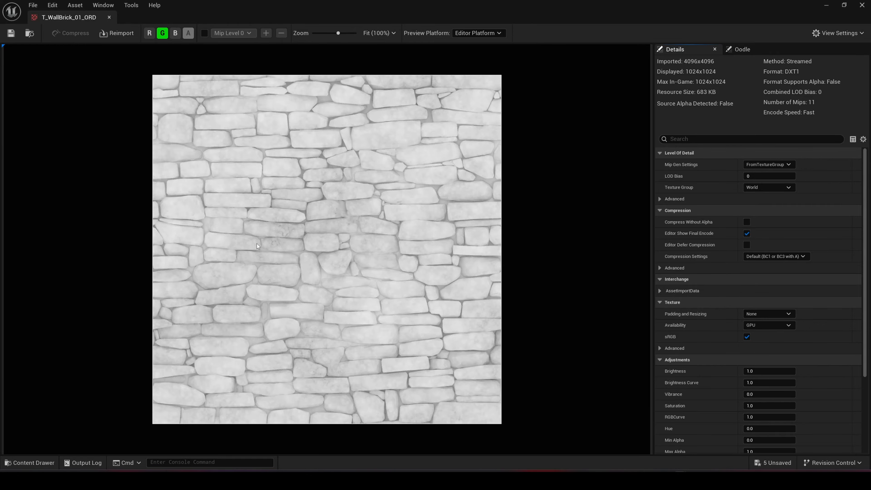
click(163, 33)
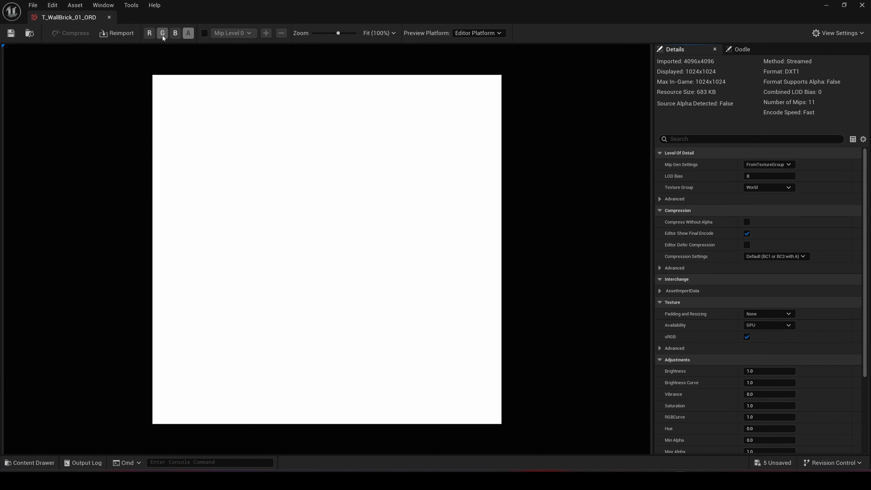
click(176, 33)
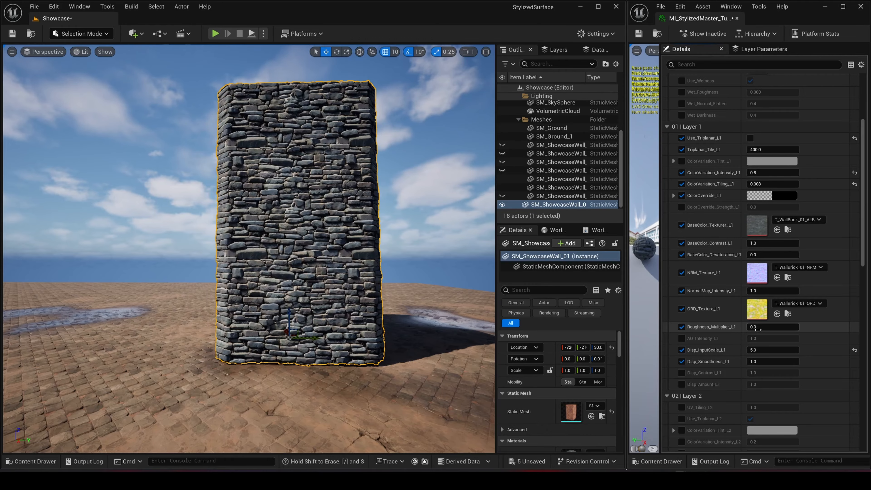
- Try Roughness_Multiplier_L1 at about 62.08, reset it to 0.0, and disable its override
drag(772, 327, 785, 327)
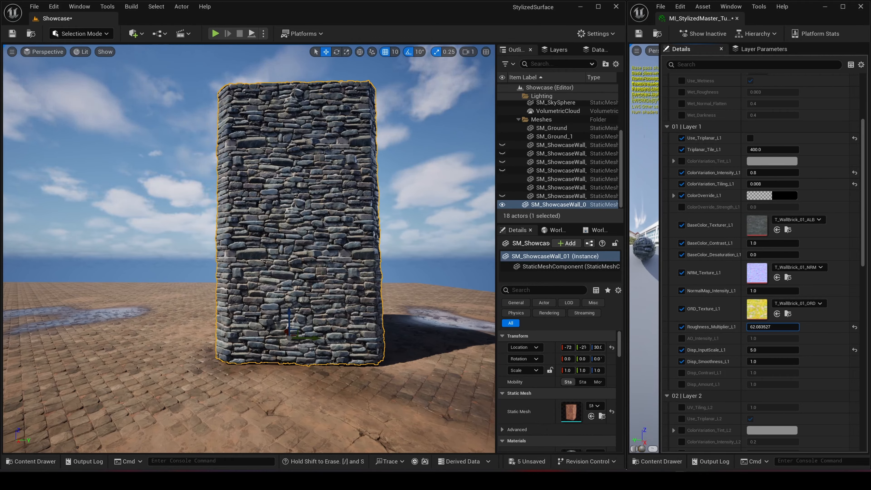
click(854, 327)
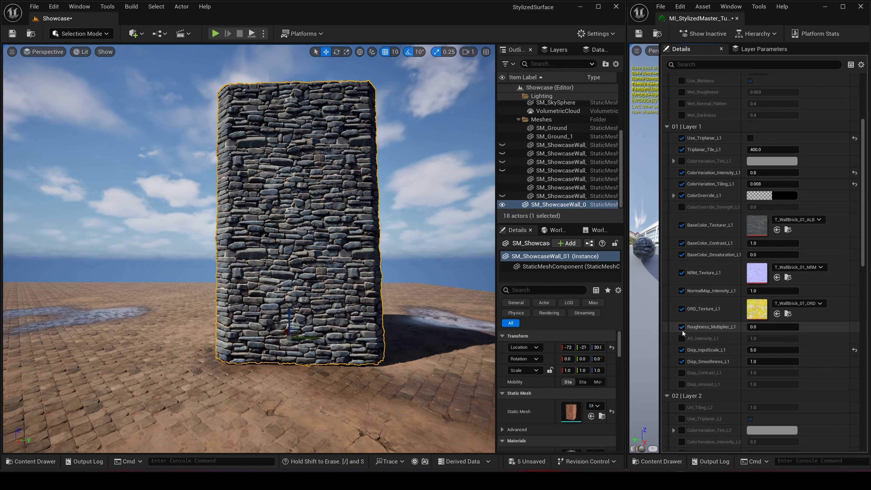
click(682, 327)
- Override AO_Intensity_L1, try it at about 7.2, and reset it to 1.0
click(684, 338)
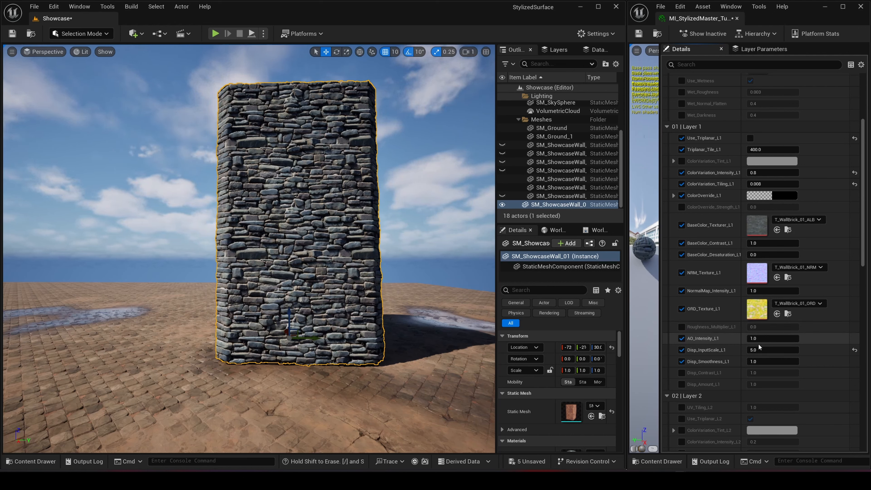
mouse_move(761, 338)
mouse_down()
mouse_move(790, 339)
mouse_move(764, 338)
mouse_up()
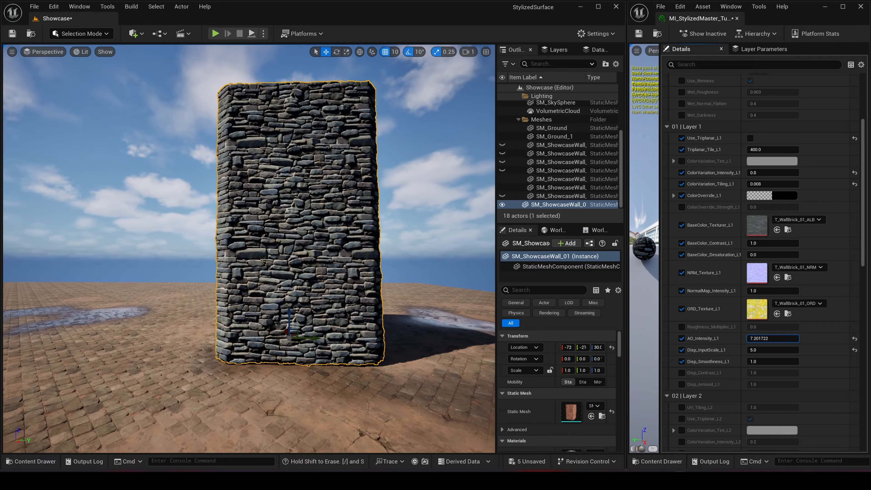
click(854, 339)
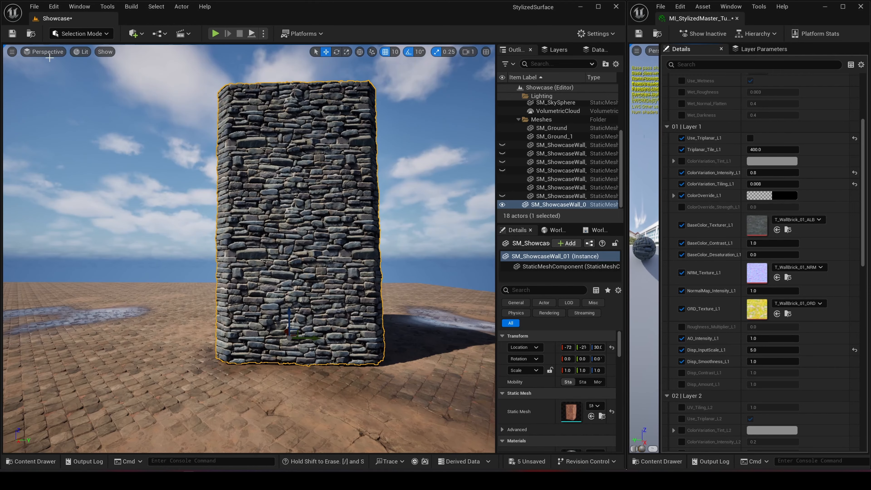
- Switch the level viewport to the Detail Lighting view mode and set AO_Intensity_L1 to 10
click(82, 51)
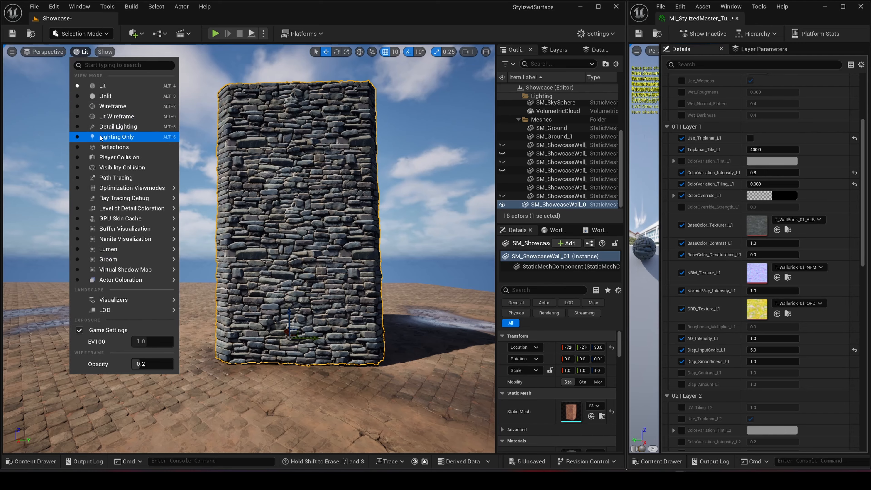
click(109, 127)
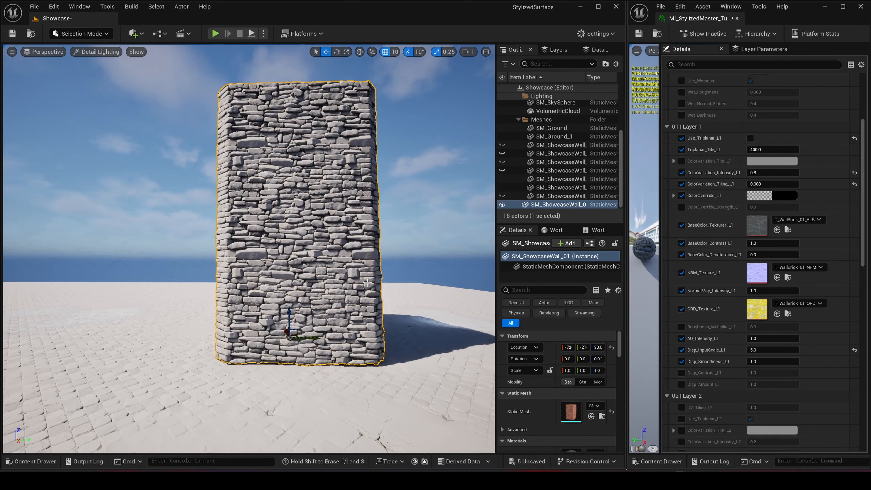
click(765, 338)
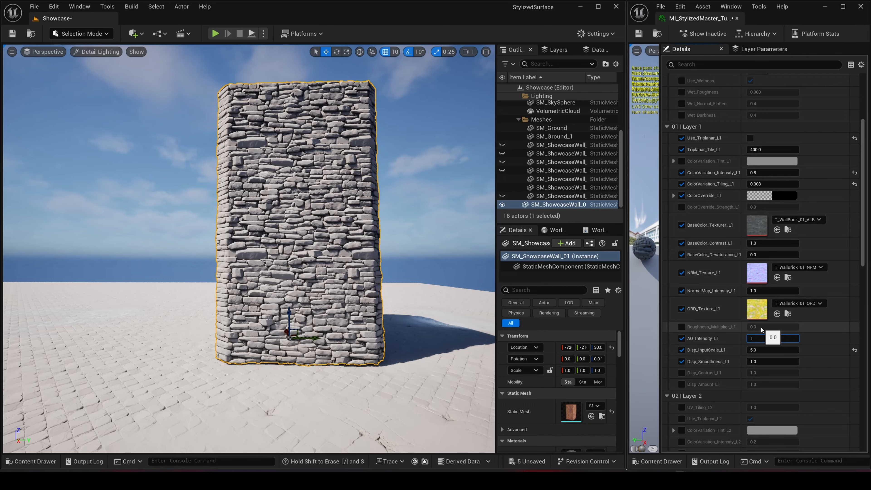
text(10)
key(Return)
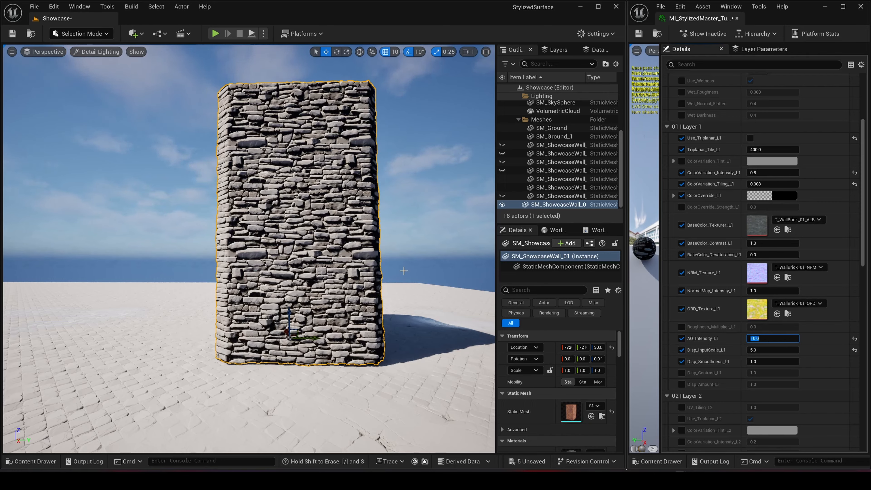
- Reset AO_Intensity_L1 to 1.0 and return the level viewport to the Lit view mode
click(854, 338)
click(854, 338)
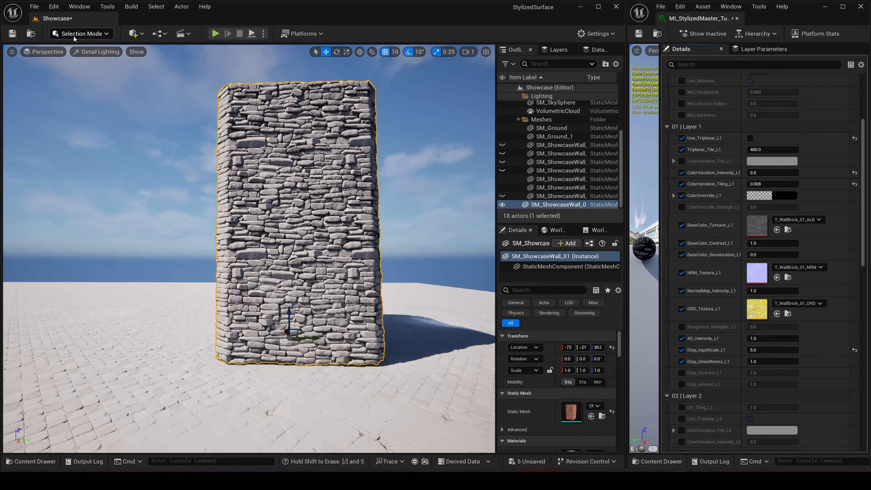
click(89, 36)
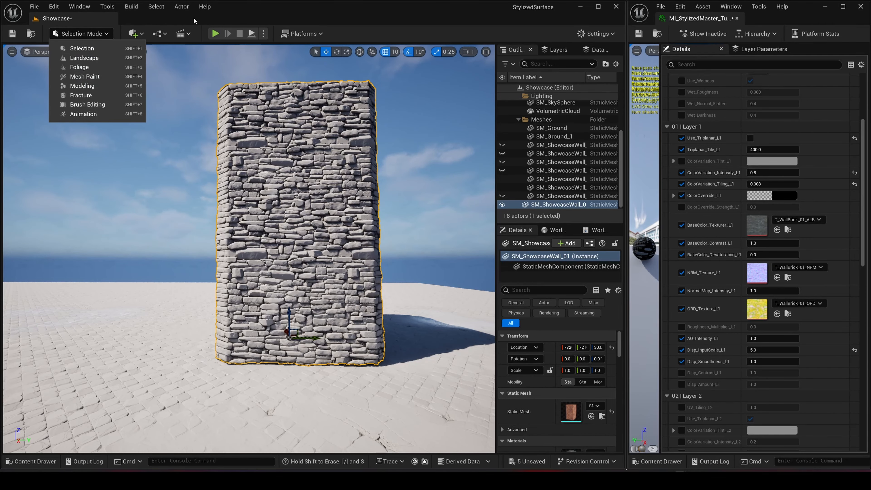
click(111, 74)
click(100, 52)
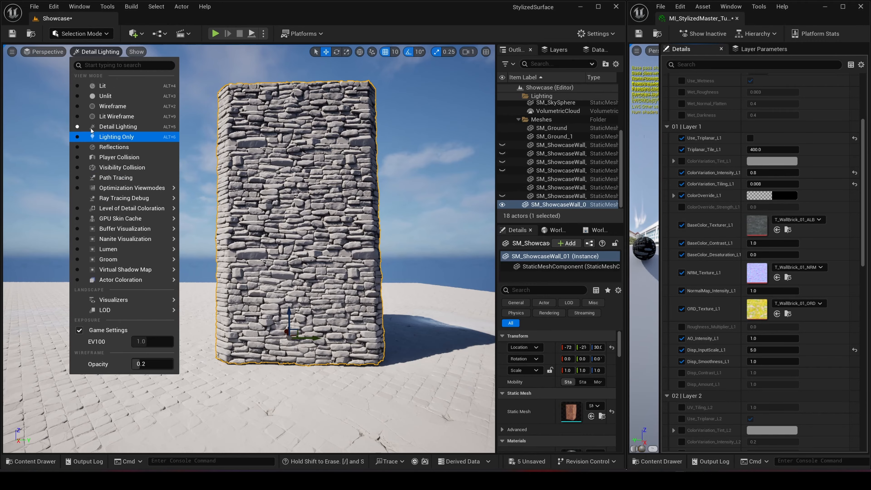
click(97, 85)
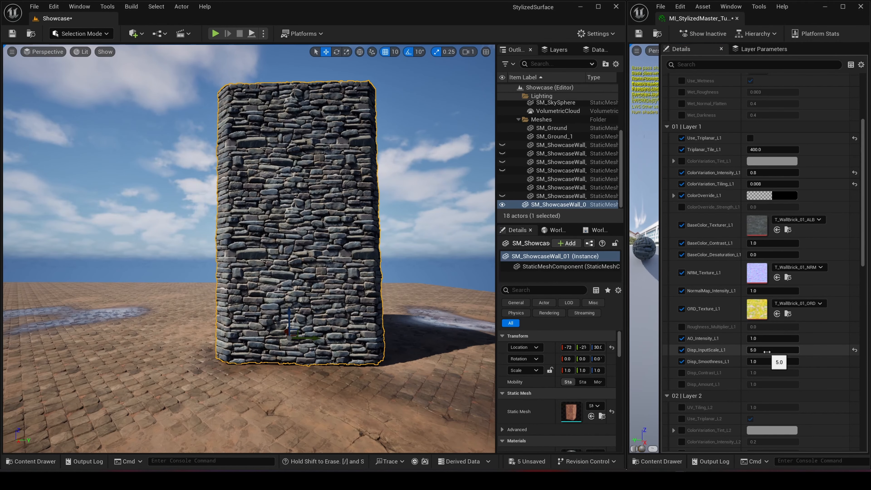
- Override Disp_Contrast_L1 and Disp_Amount_L1, and set Disp_InputScale_L1 to 0.4
click(681, 373)
click(681, 384)
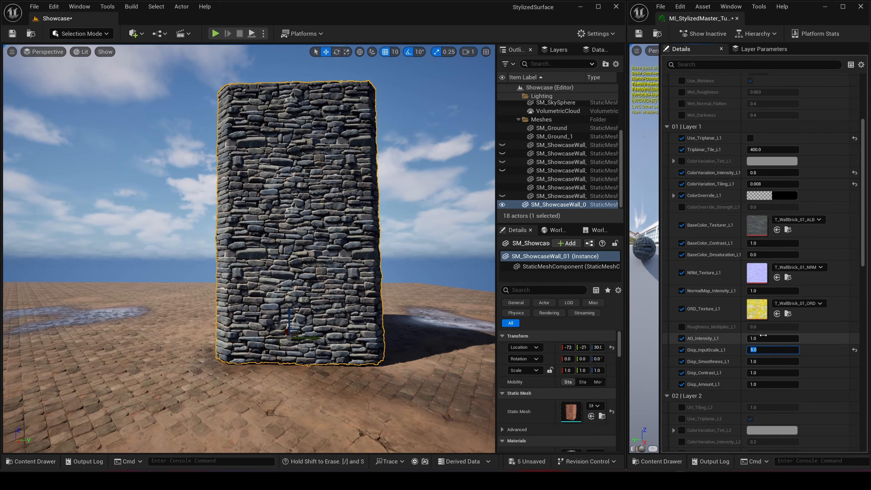
click(771, 350)
text(0.4)
key(Return)
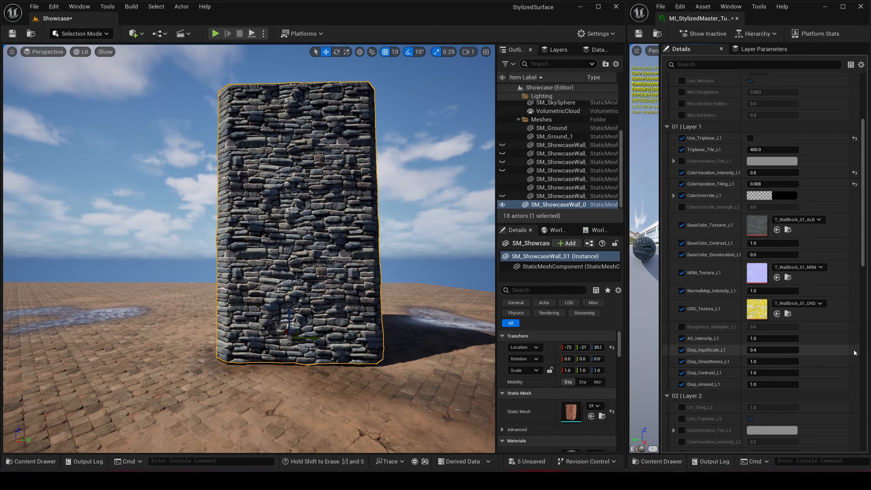
- Undo the accidental move of the sky sphere and reposition the showcase wall along the Y axis
click(401, 233)
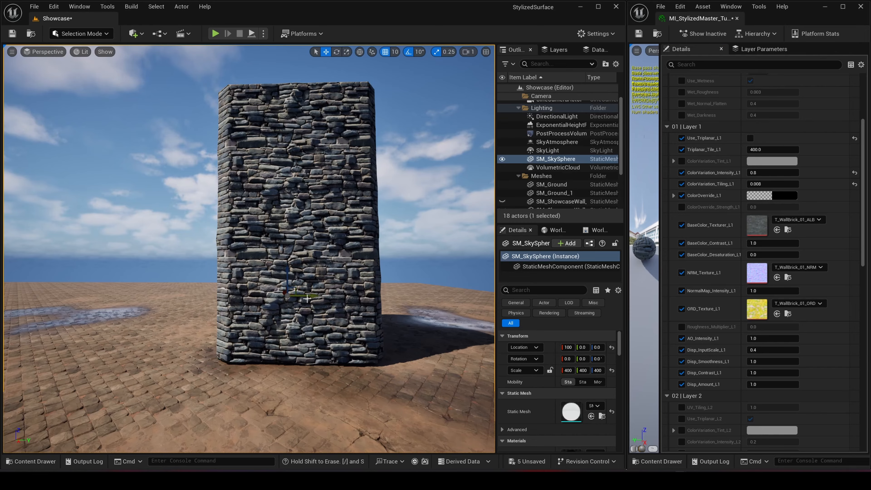
drag(307, 298, 305, 297)
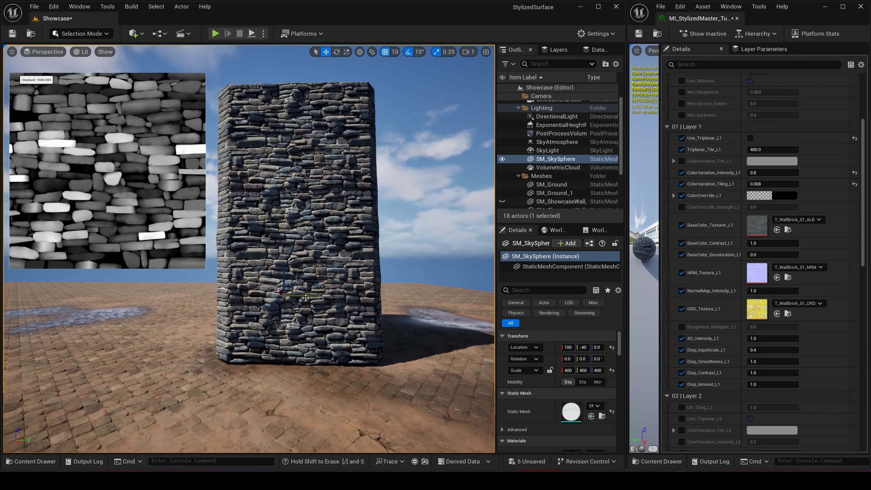
key(ctrl+z)
key(ctrl+z)
key(ctrl+z)
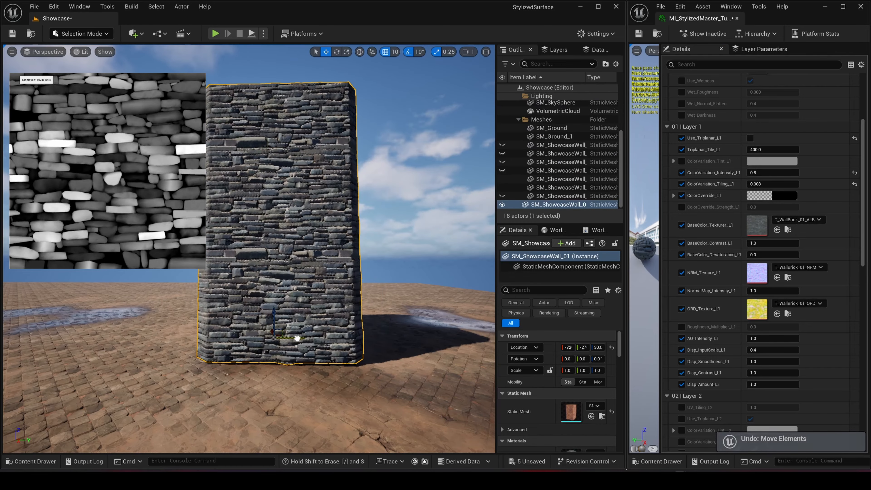
drag(297, 338, 316, 338)
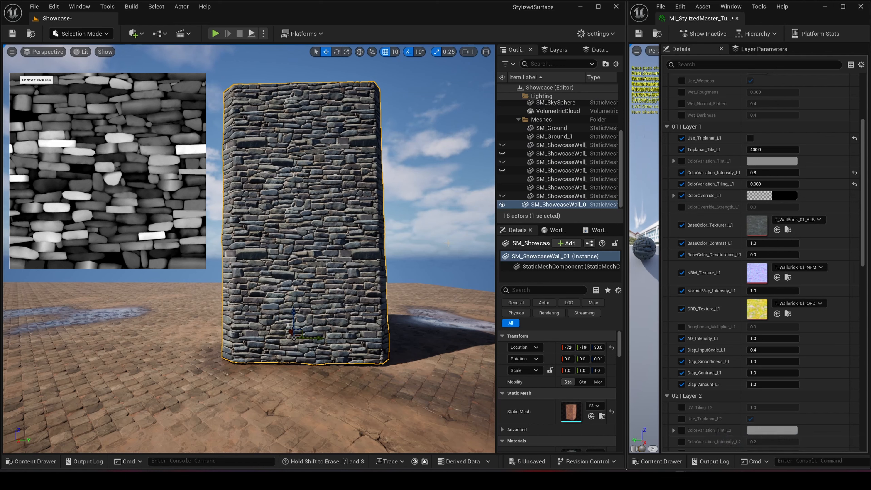
- Try Disp_InputScale_L1 at 4 and set it to 5
click(767, 349)
text(4)
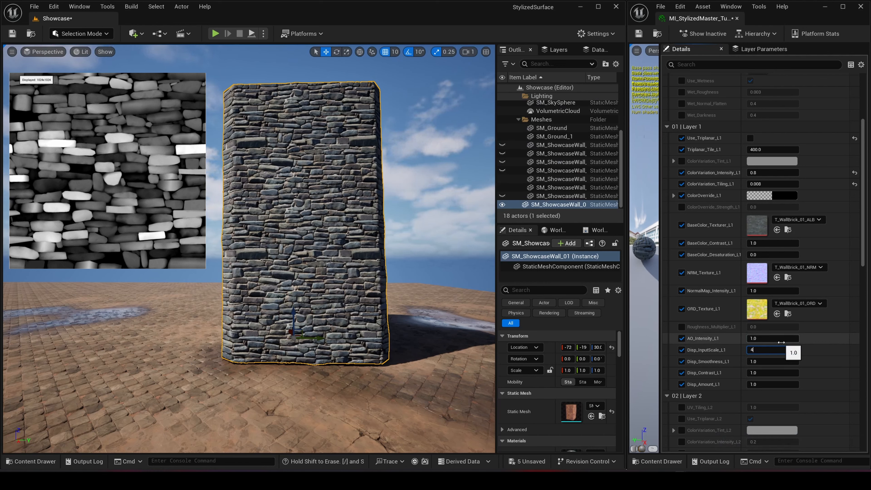
key(Return)
click(237, 131)
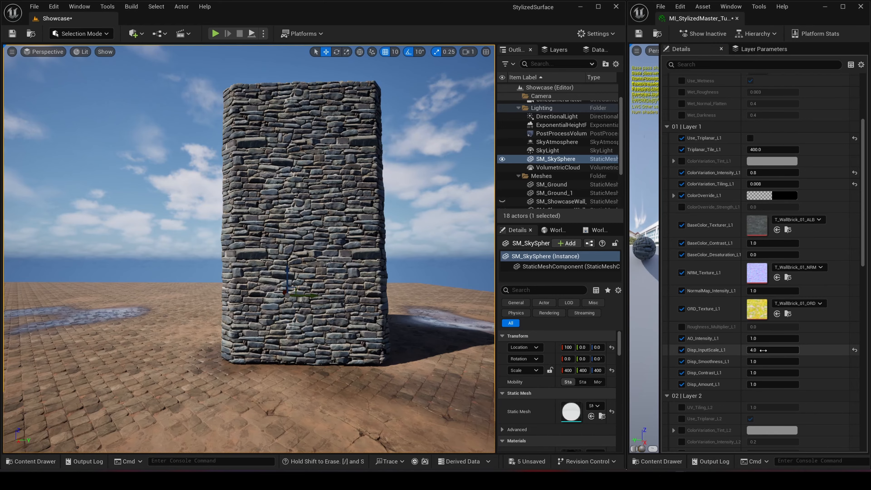
click(772, 349)
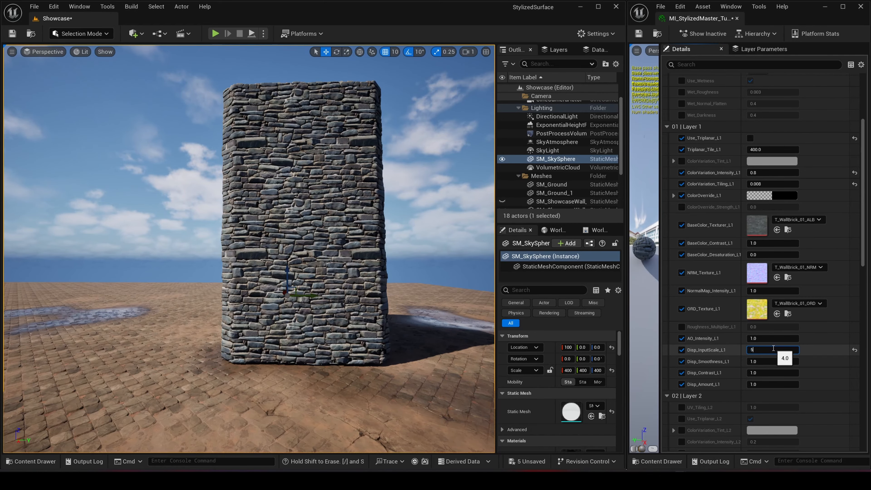
text(5)
key(Return)
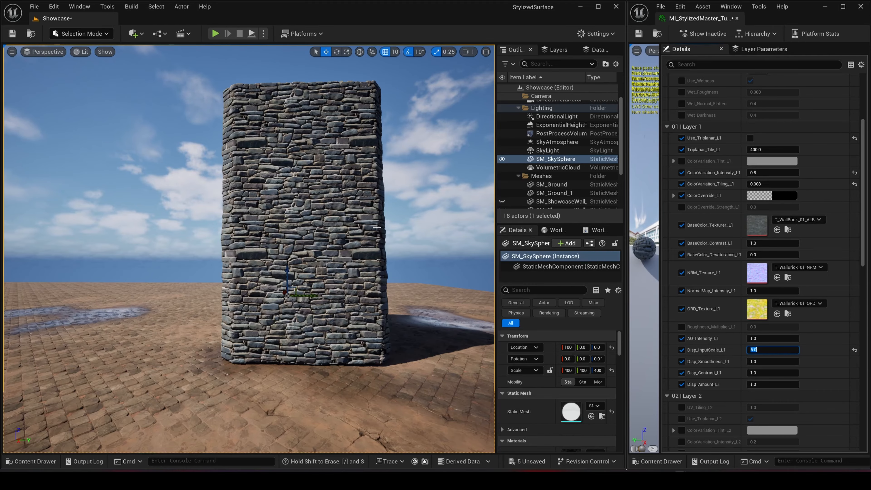
- Examine the displaced stones on the showcase wall from close up
key(w)
mouse_move(377, 227)
right_down()
mouse_move(315, 234)
mouse_move(343, 242)
mouse_move(305, 234)
mouse_move(386, 241)
mouse_move(382, 231)
mouse_move(365, 235)
right_up()
key(w)
key(a)
key(s)
key(s)
key(w)
key(s)
key(w)
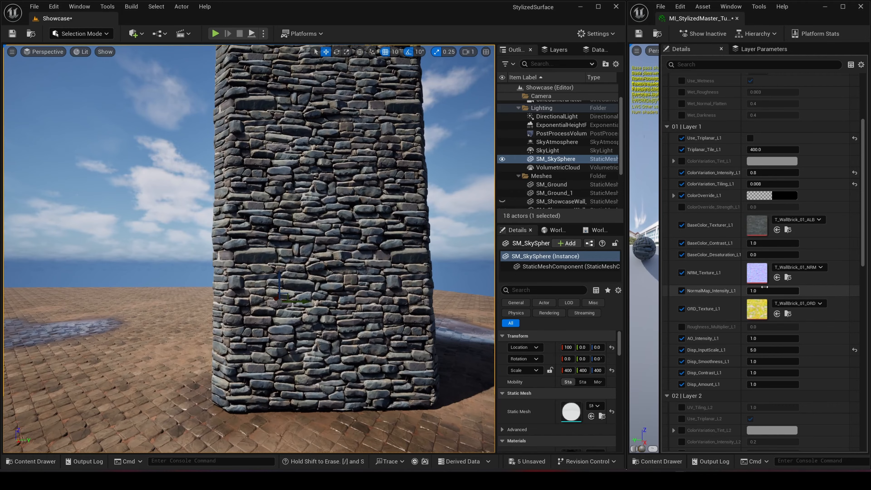
- Try a stronger displacement on the wall with Disp_InputScale_L1 at 10
click(765, 349)
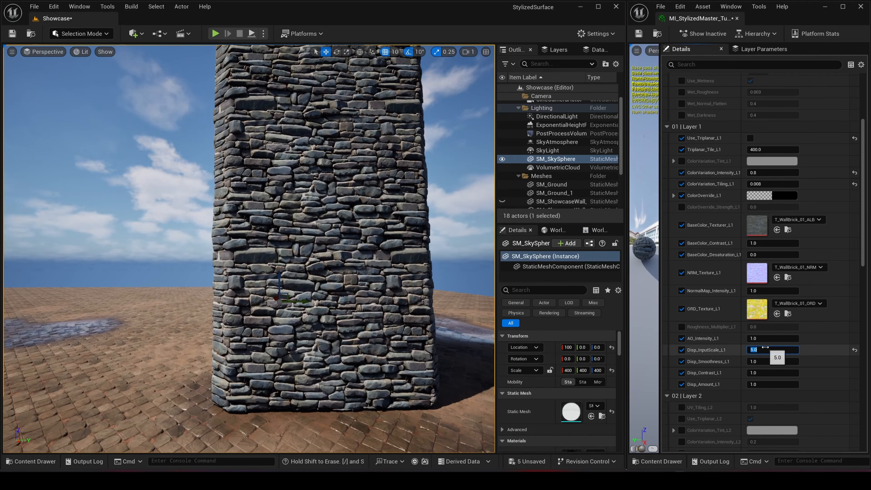
text(10)
key(Return)
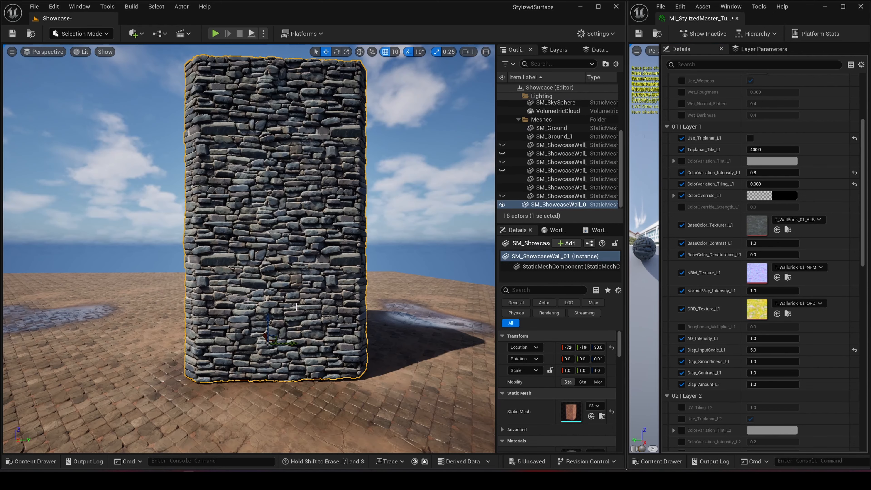
- Switch to Modeling Mode and start the Paint Vertex Colors tool for the showcase wall
click(389, 219)
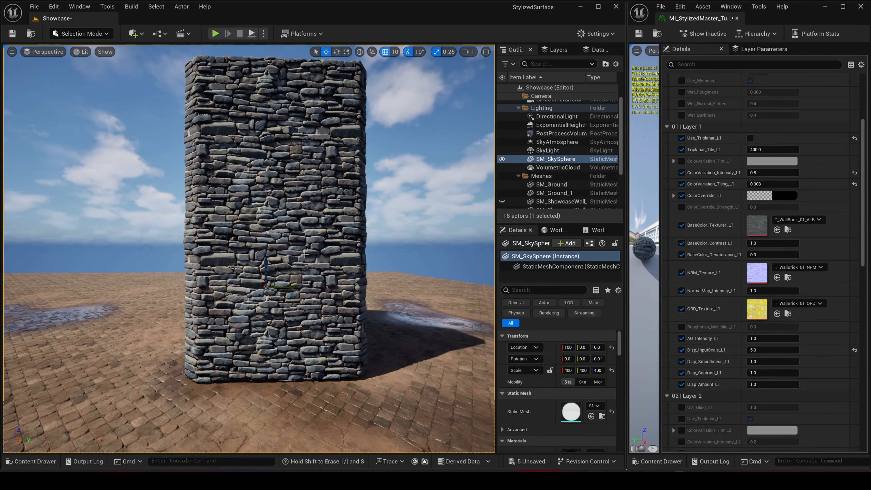
click(80, 90)
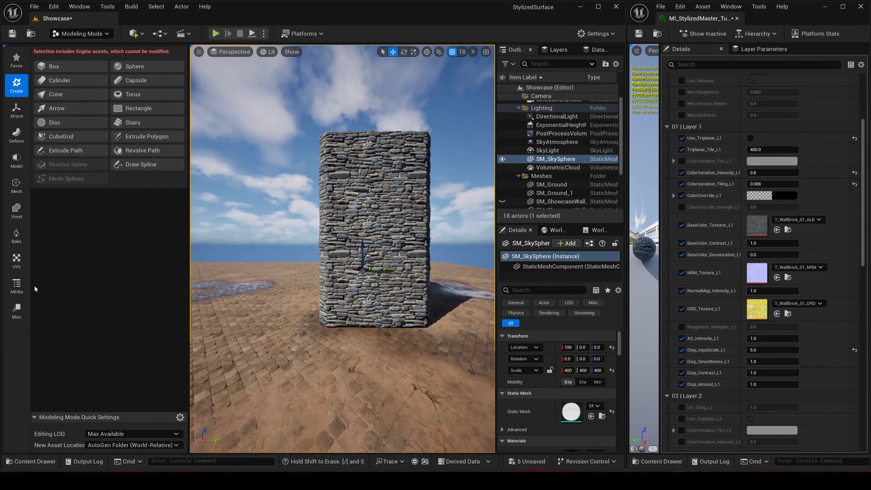
click(16, 285)
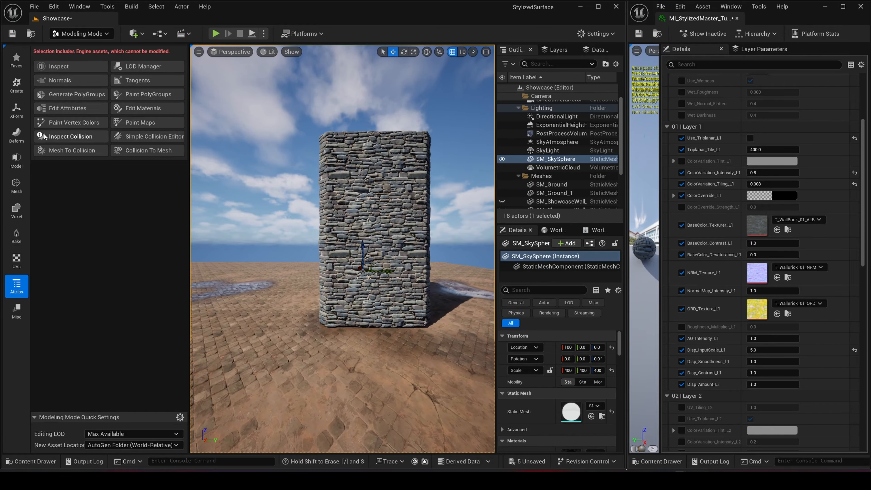
click(65, 123)
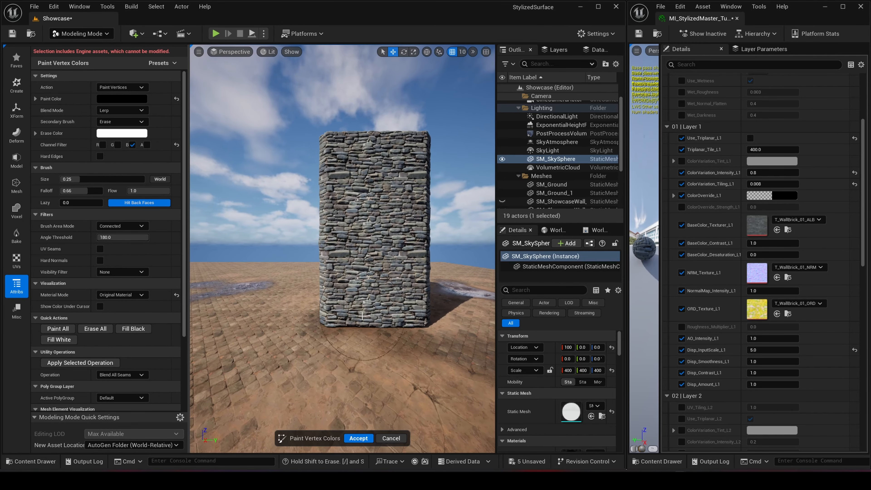
- Restrict the channel filter to red and apply Paint All to SM_ShowcaseWall_01 with the black paint color
mouse_move(364, 326)
right_down()
mouse_move(377, 295)
mouse_move(376, 307)
right_up()
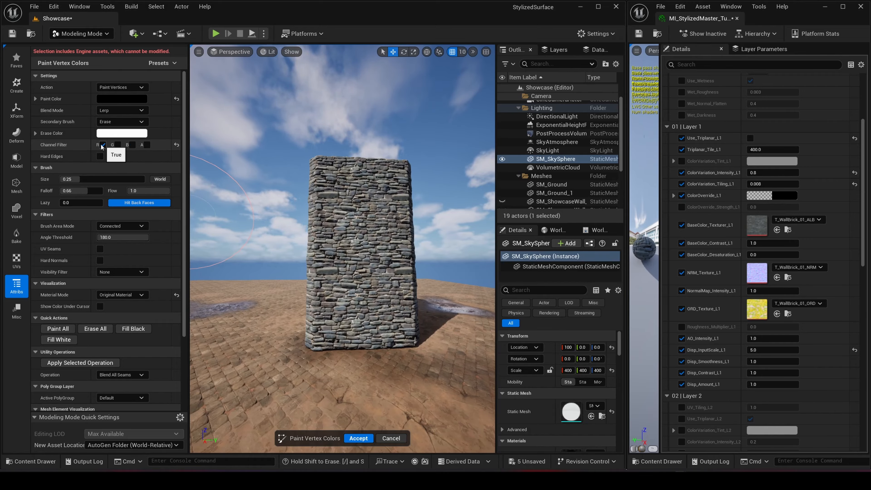
key(ctrl+z)
click(57, 328)
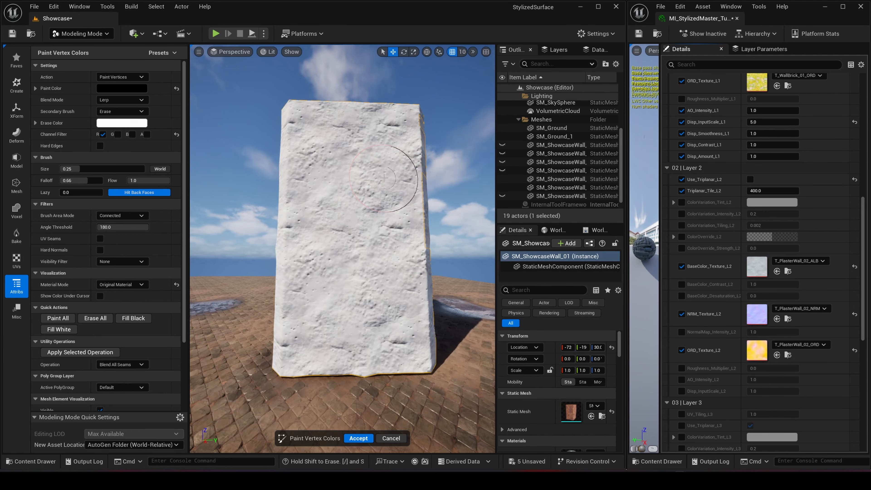
- Override Use_Triplanar_L3 in Layer 3 and turn triplanar mapping off
scroll(779, 363, down, 6)
scroll(778, 363, down, 3)
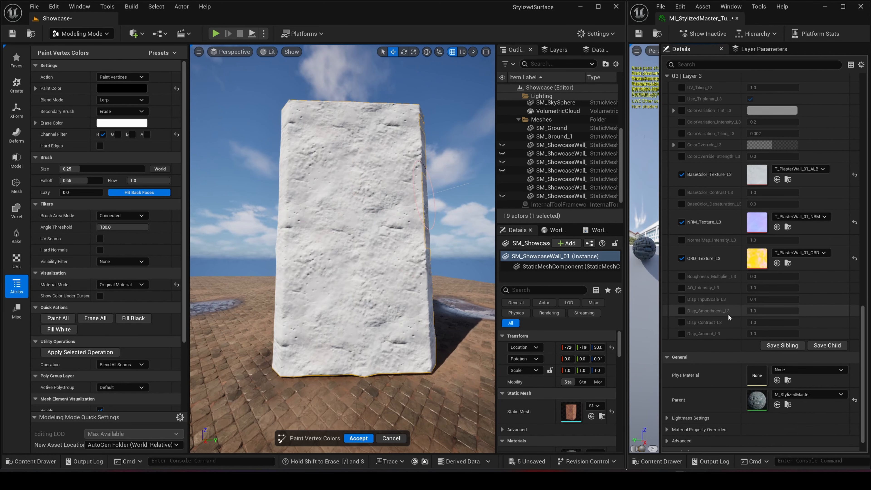
scroll(720, 275, up, 2)
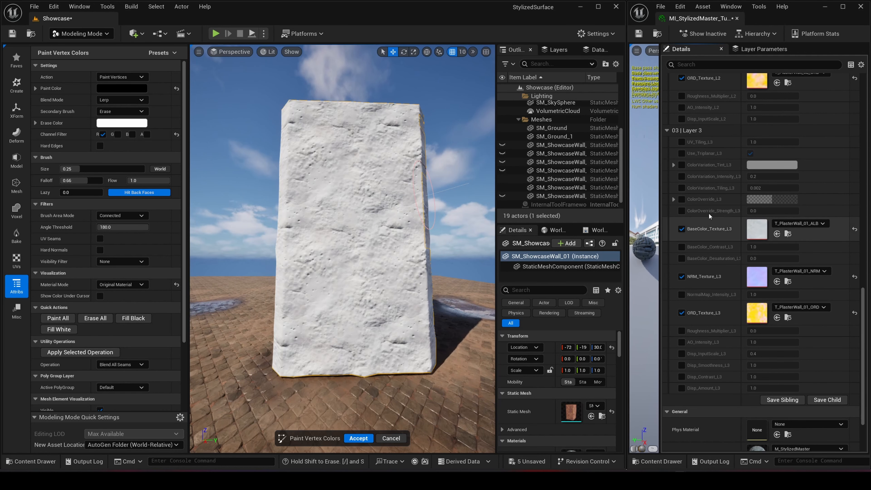
click(681, 153)
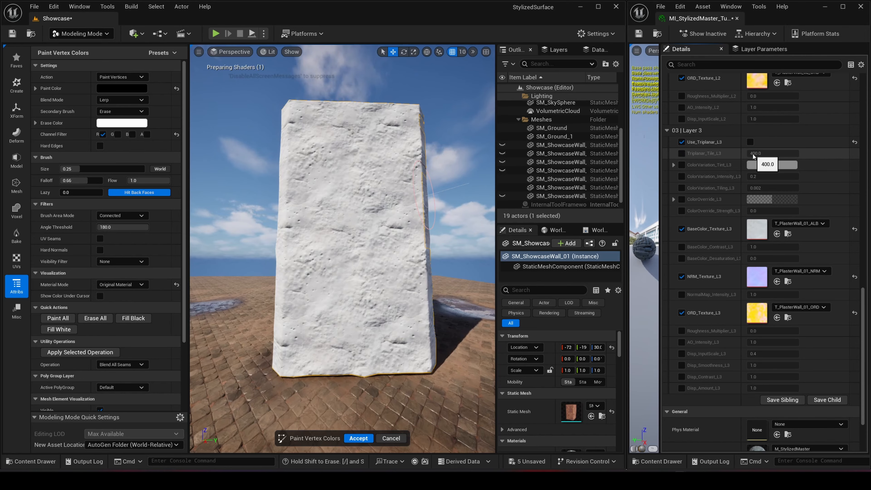
- Try Layer 1 displacement blending with Disp_Smoothness_L1 at about 0.32, Disp_Contrast_L1 at about 2.56 and Disp_Amount_L1 at about 20.7
scroll(739, 238, up, 12)
scroll(740, 237, up, 3)
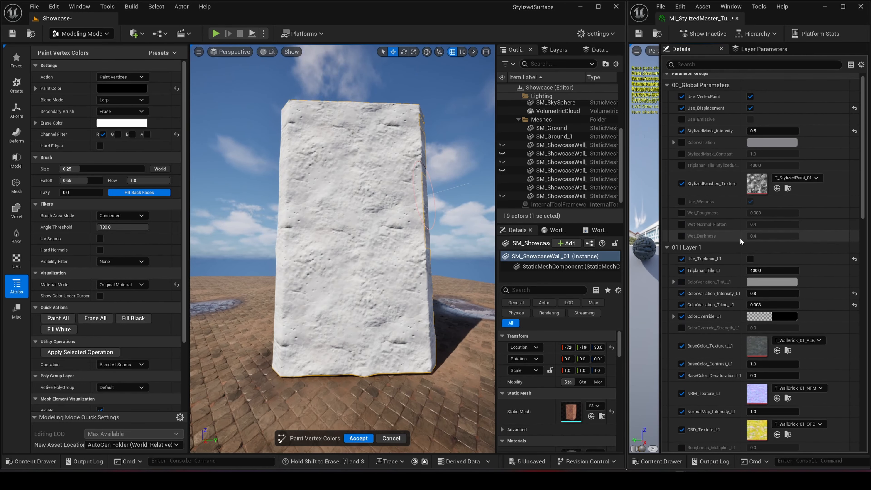
scroll(714, 256, up, 3)
scroll(727, 281, down, 2)
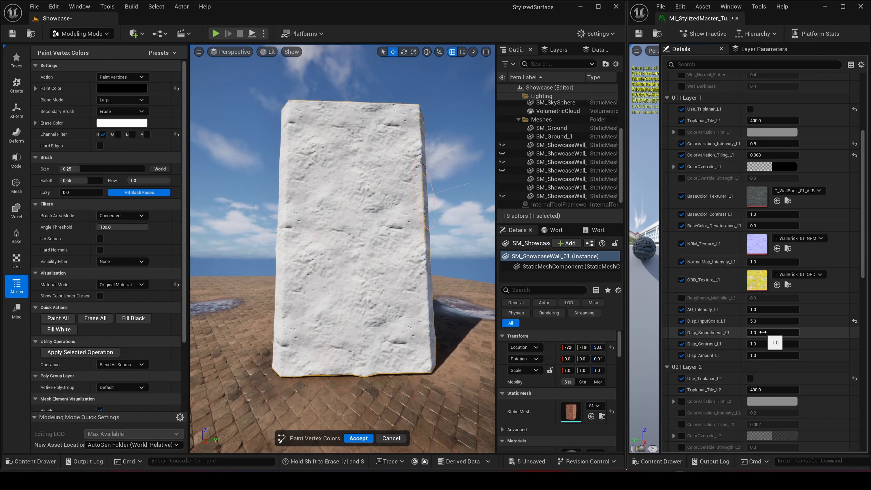
drag(762, 332, 812, 355)
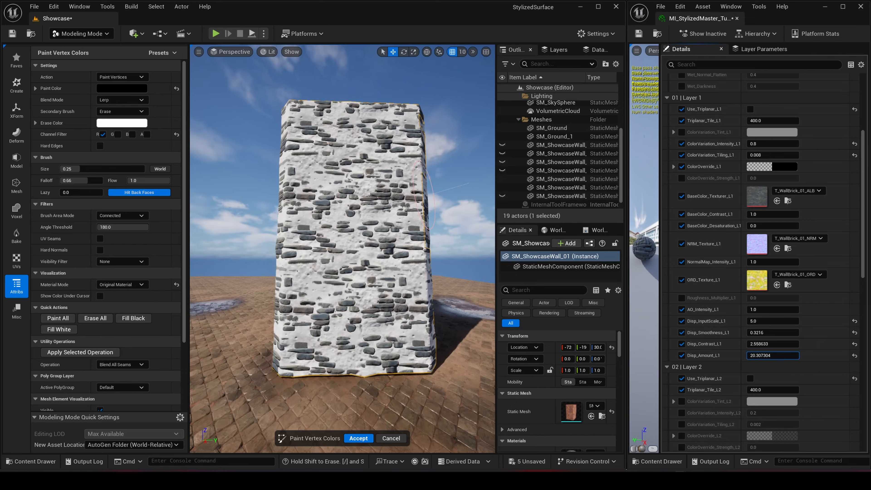
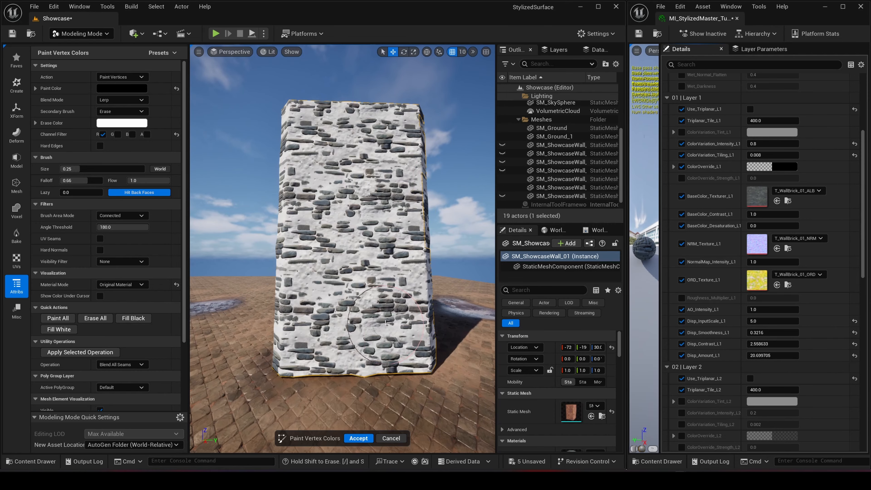
- Set the vertex paint brush's flow to 0.2 for softer strokes on the wall
scroll(344, 322, up, 5)
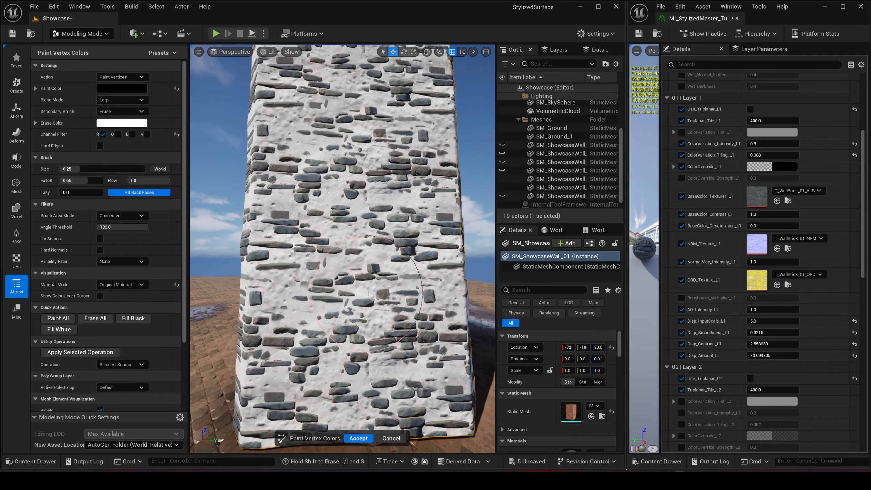
mouse_move(361, 287)
mouse_down()
mouse_move(354, 282)
mouse_move(337, 310)
mouse_move(329, 227)
mouse_move(346, 237)
mouse_move(369, 222)
mouse_move(357, 237)
mouse_move(347, 303)
mouse_move(312, 317)
mouse_move(376, 242)
mouse_move(379, 185)
mouse_up()
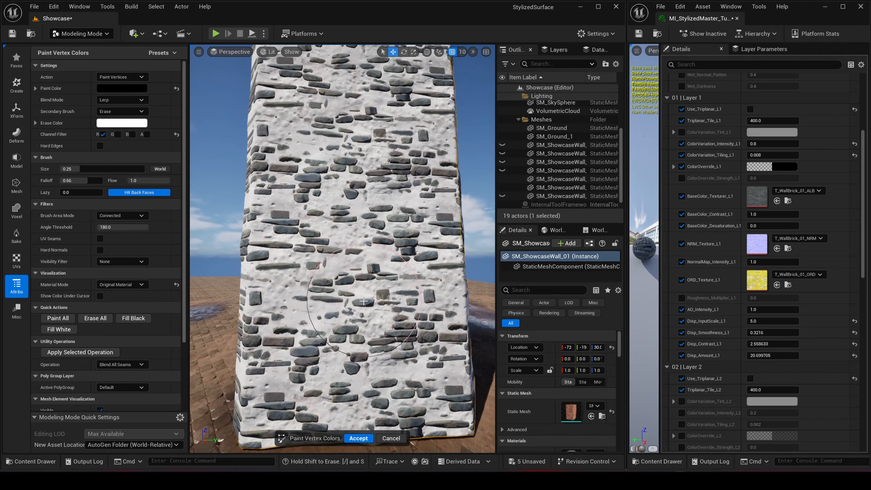
click(148, 181)
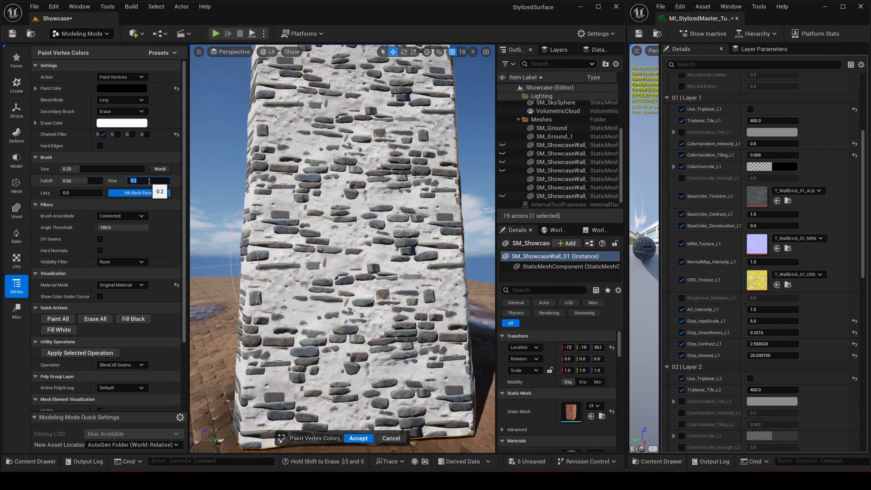
key(Return)
- Brush the stone layer back in through the plaster down the middle of the wall to its base
mouse_move(332, 294)
mouse_down()
mouse_move(358, 312)
mouse_move(331, 315)
mouse_move(288, 343)
mouse_move(360, 350)
mouse_move(377, 261)
mouse_move(301, 194)
mouse_move(363, 199)
mouse_move(414, 171)
mouse_move(313, 197)
mouse_move(295, 261)
mouse_move(342, 275)
mouse_move(432, 275)
mouse_move(391, 246)
mouse_up()
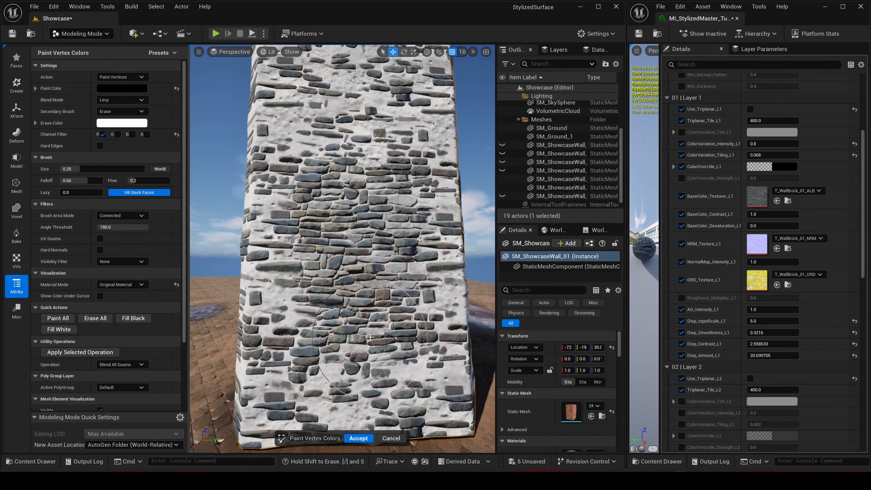
drag(370, 338, 336, 364)
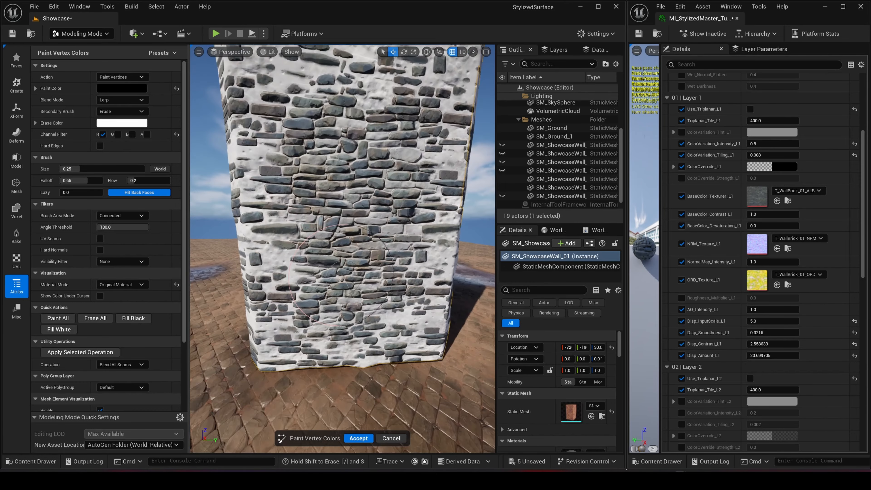
mouse_move(302, 309)
mouse_down()
mouse_move(342, 343)
mouse_move(342, 326)
mouse_up()
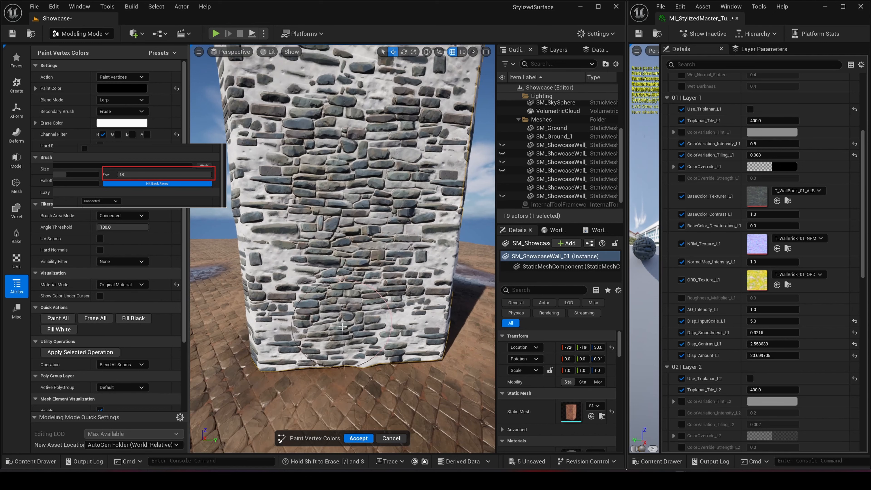
mouse_move(343, 326)
right_down()
mouse_move(339, 282)
mouse_move(322, 243)
mouse_move(317, 257)
right_up()
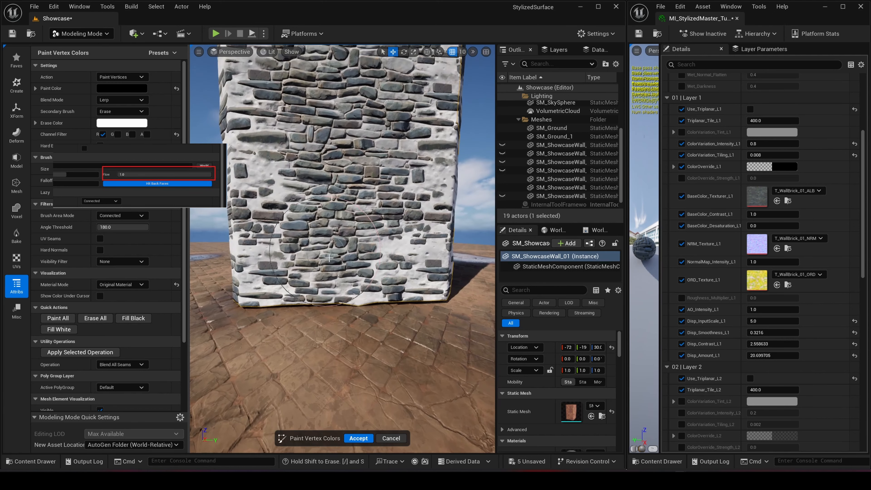
mouse_move(293, 265)
mouse_down()
mouse_move(274, 226)
mouse_move(279, 196)
mouse_move(387, 244)
mouse_up()
right_drag(347, 265, 326, 255)
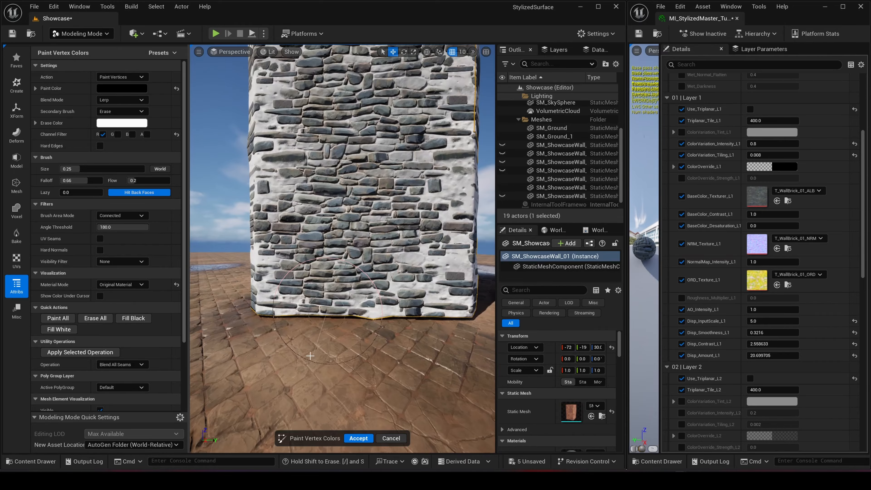
- Set Disp_Contrast_L1 to 1.5, Disp_Amount_L1 to 2 and Disp_Smoothness_L1 to 0.3
drag(769, 332, 794, 333)
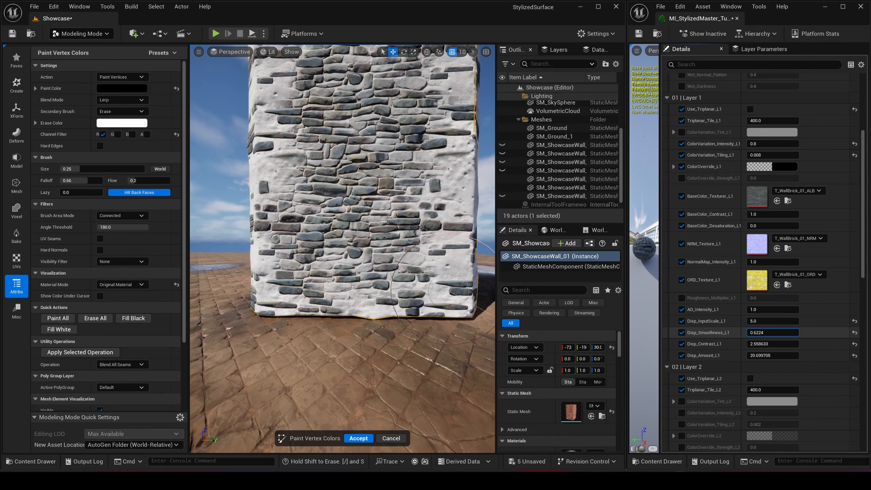
click(775, 344)
text(1.5)
key(Return)
click(789, 358)
text(2)
key(Return)
click(793, 332)
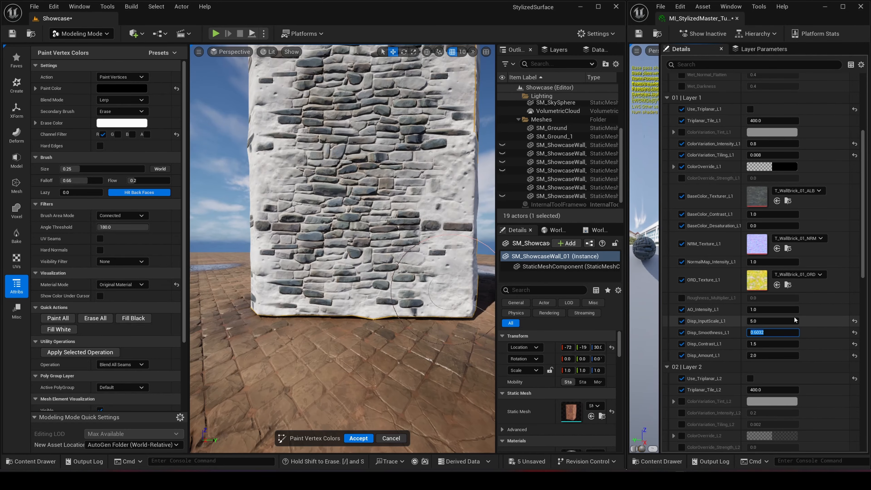
text(0.3)
key(Return)
- Touch up the vertex-painted blend of stone and plaster on the upper half of the wall
mouse_move(386, 230)
shift+mouse_down()
mouse_move(326, 205)
mouse_move(422, 206)
mouse_move(408, 183)
mouse_move(381, 240)
shift+mouse_up()
mouse_move(381, 240)
right_down()
mouse_move(380, 249)
mouse_move(382, 192)
right_up()
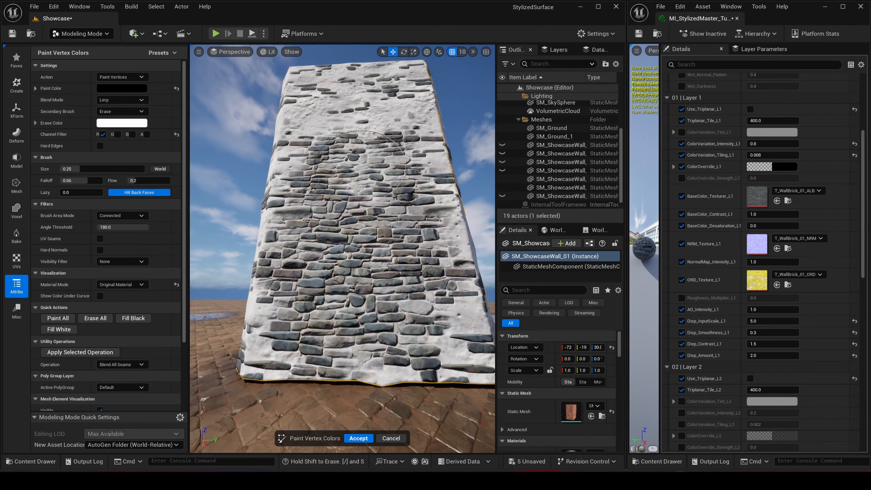
shift+drag(395, 192, 377, 168)
drag(309, 171, 305, 185)
- Enable the Layer 2 overrides for ColorVariation_Tint_L2, ColorVariation_Intensity_L2 and ColorVariation_Tiling_L2
scroll(747, 338, down, 3)
scroll(748, 336, down, 5)
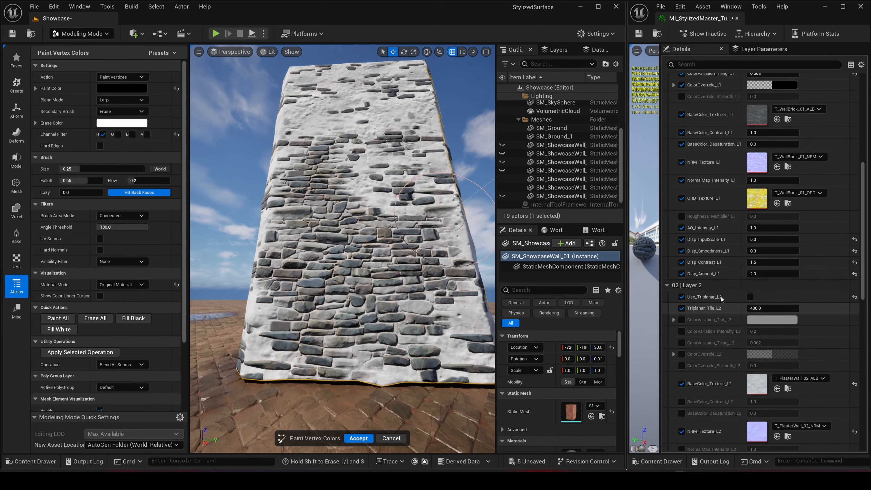
scroll(754, 279, down, 5)
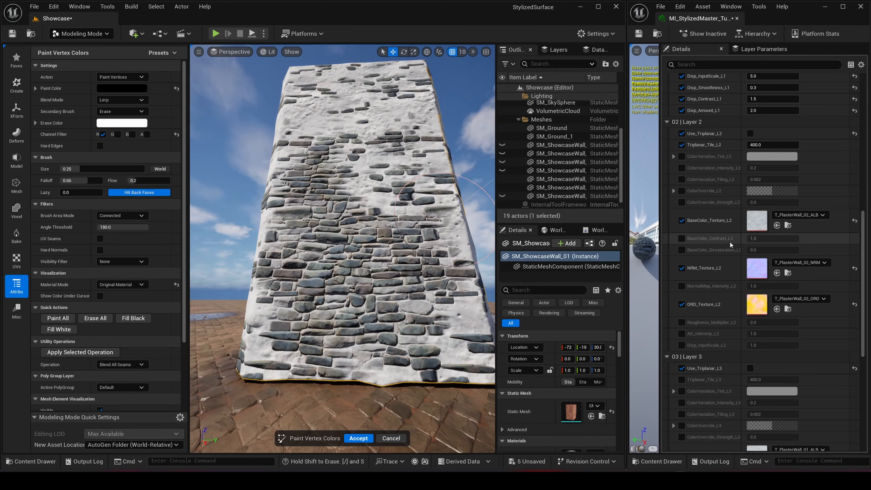
click(681, 157)
click(681, 168)
click(681, 180)
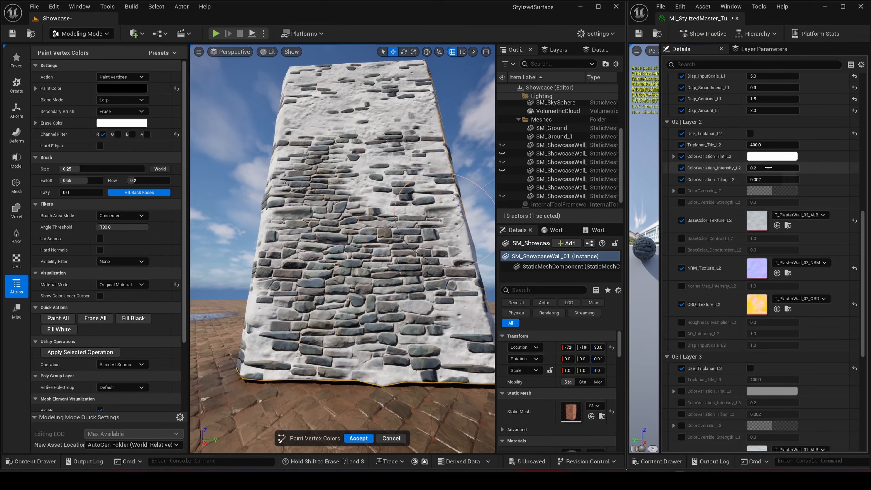
- Set ColorVariation_Tint_L2 to pure red and ColorVariation_Intensity_L2 to 1
click(770, 157)
click(683, 232)
click(708, 369)
click(768, 169)
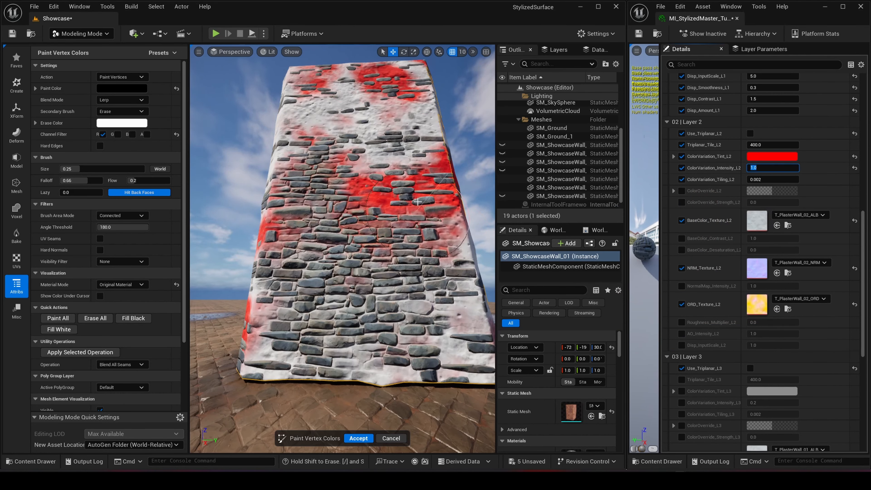
- Try a light orange-brown ColorVariation_Tint_L2 with ColorVariation_Intensity_L2 at 0.6
click(778, 158)
click(663, 243)
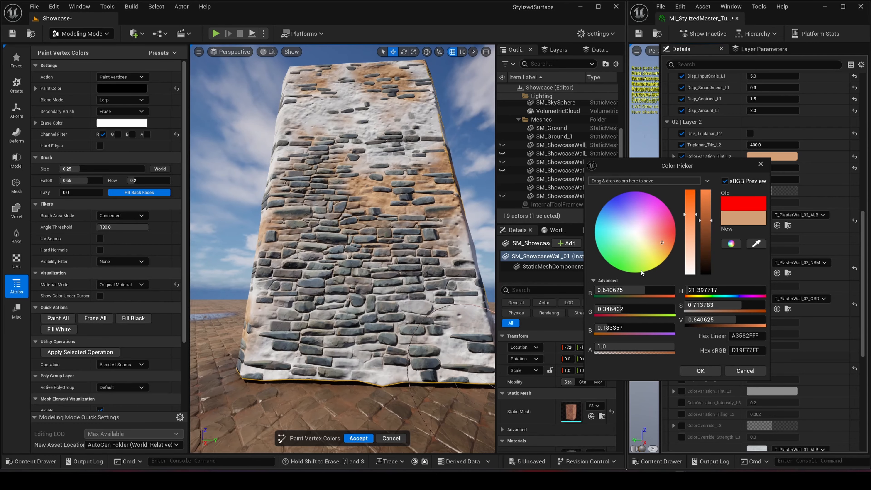
click(700, 370)
click(765, 168)
text(0.6)
key(Return)
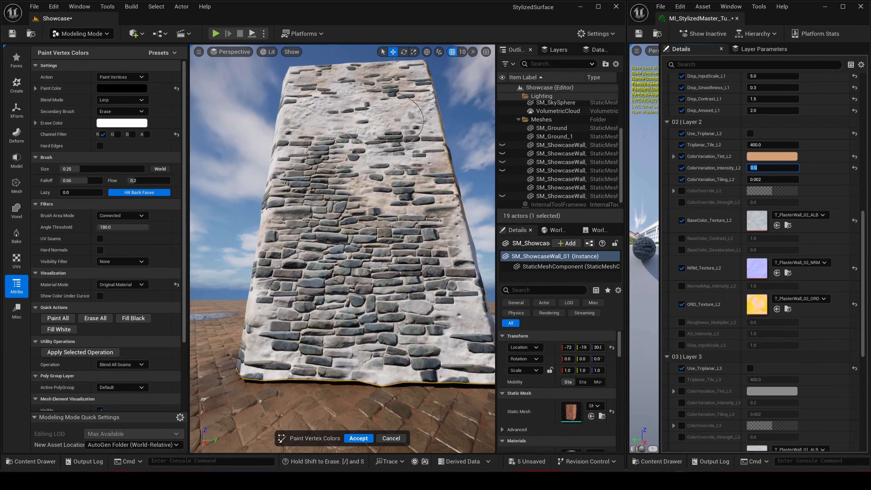
- Undo the recent Layer 2 tint and intensity changes back to the red tint at 0.2 intensity
key(s)
mouse_move(401, 145)
right_down()
mouse_move(395, 154)
mouse_move(395, 139)
mouse_move(397, 161)
right_up()
key(w)
scroll(725, 336, down, 4)
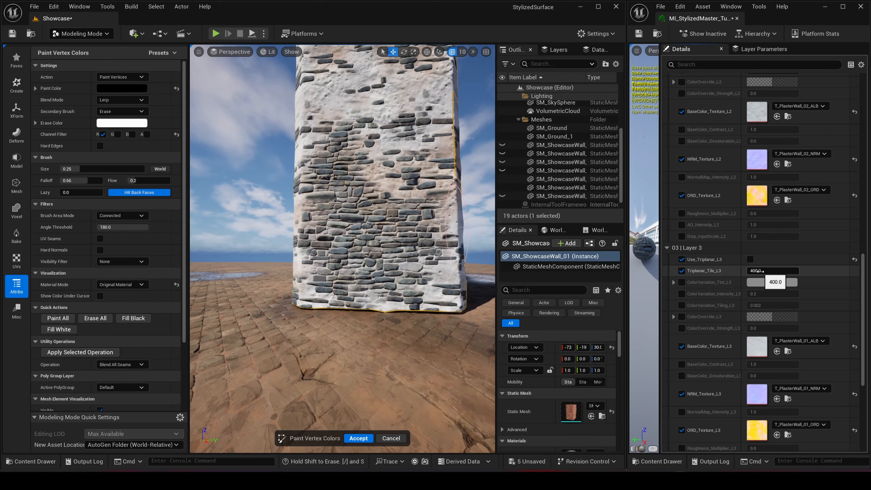
key(ctrl+z)
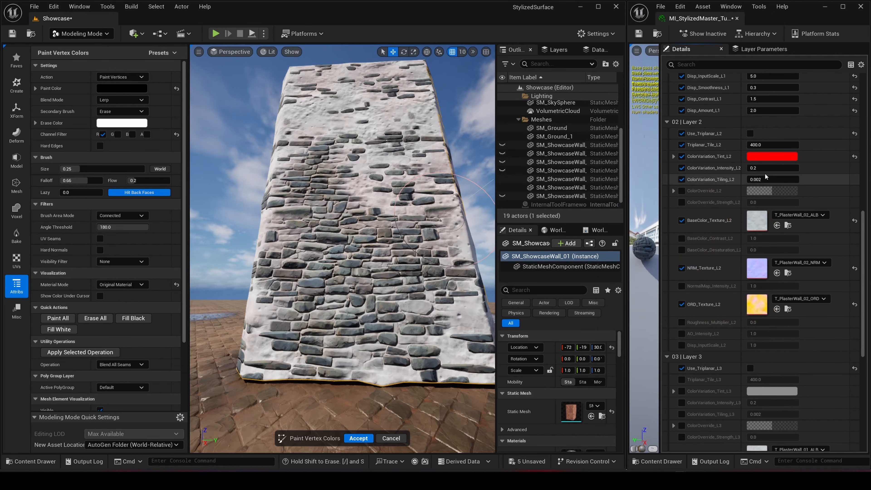
- Set ColorVariation_Intensity_L2 to 1 and ColorVariation_Tint_L2 to a light orange-brown, hex sRGB D19F77FF
click(767, 169)
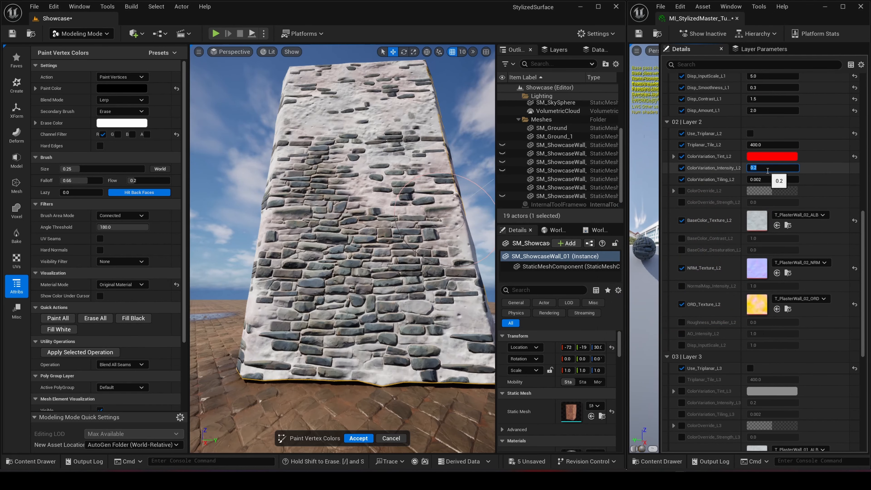
text(1)
key(Return)
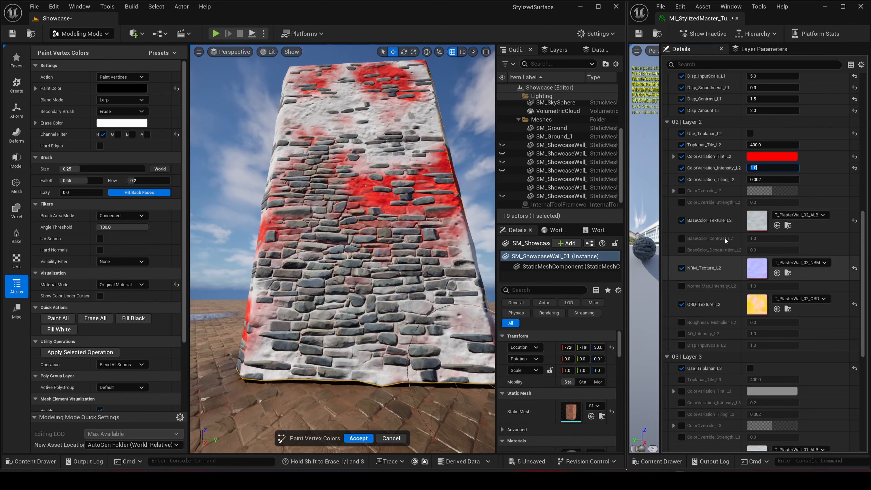
click(775, 157)
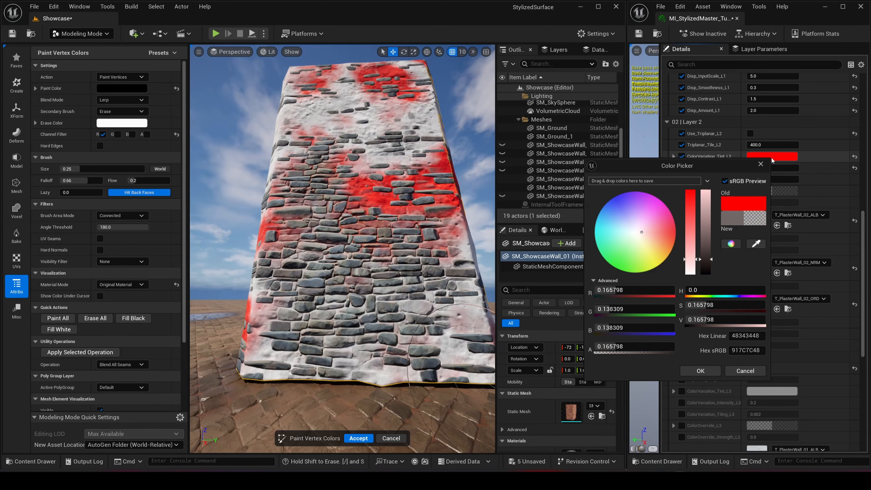
click(660, 242)
click(662, 242)
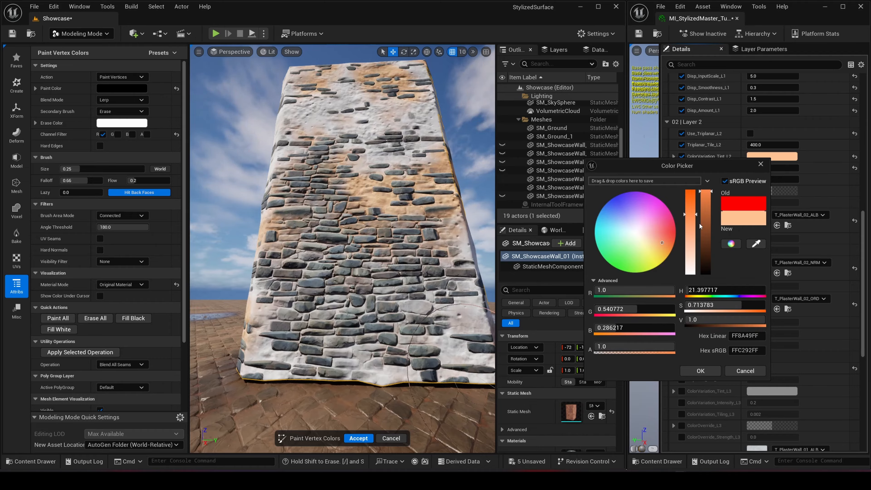
click(705, 220)
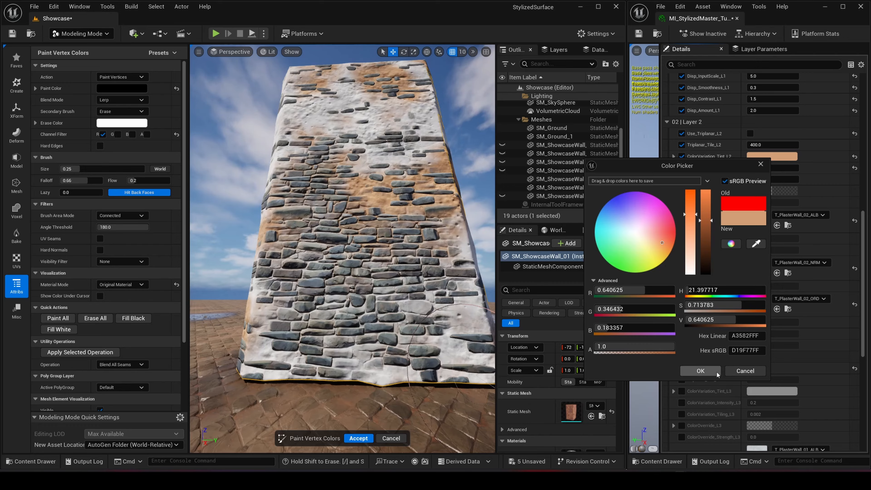
click(699, 370)
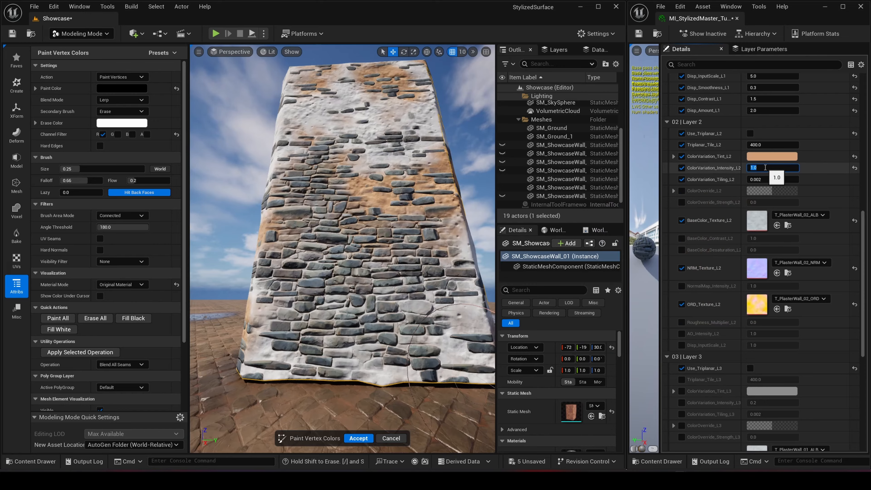
- Lower ColorVariation_Intensity_L2, trying 0.3 and settling on 0.6, and check the tint on the showcase wall
key(Return)
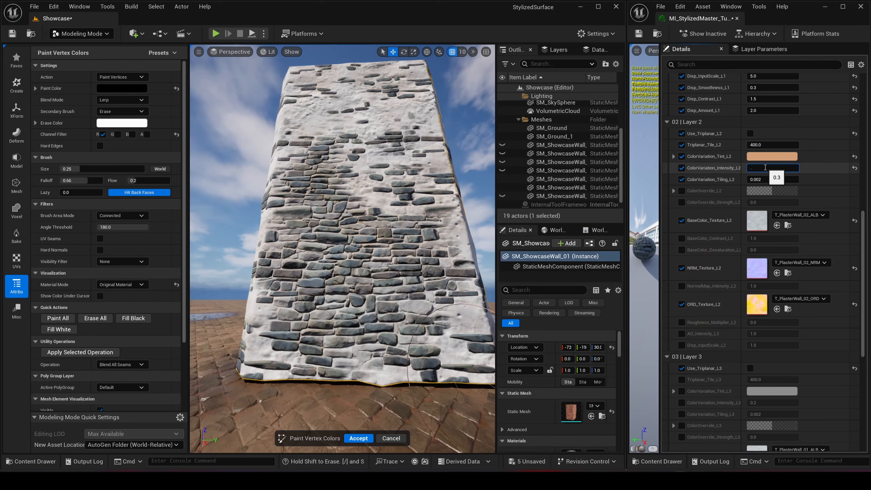
text(.6)
key(Return)
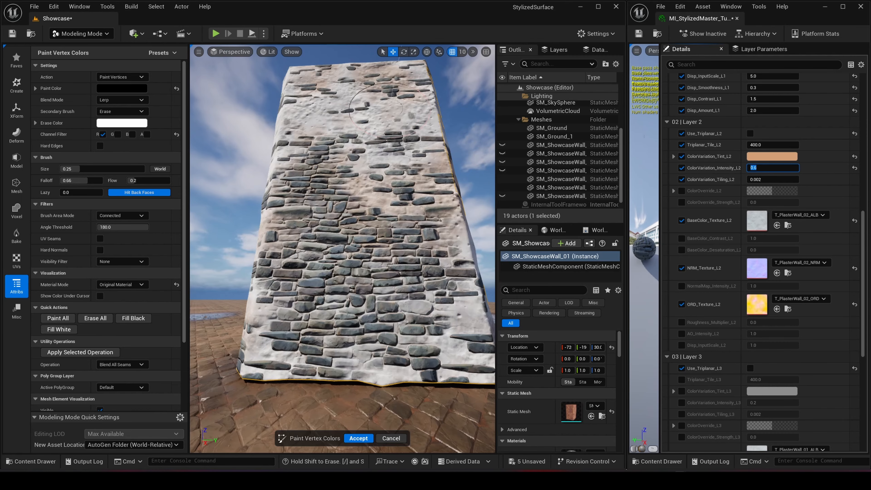
right_drag(351, 151, 356, 143)
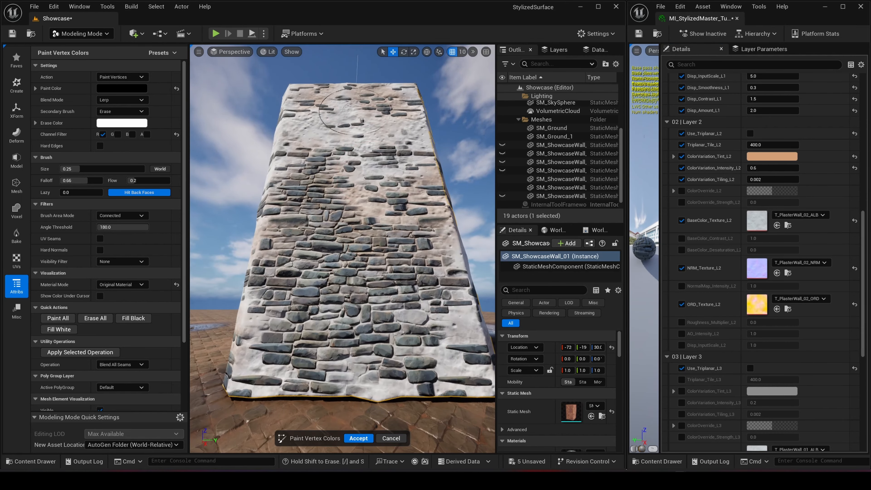
mouse_move(417, 183)
right_down()
mouse_move(407, 194)
mouse_move(398, 177)
mouse_move(404, 196)
mouse_move(405, 171)
mouse_move(407, 183)
right_up()
key(s)
key(w)
key(s)
key(w)
- Enable the Triplanar_Tile_L3 override, try a higher tile value and undo that edit back to 400
scroll(724, 347, down, 4)
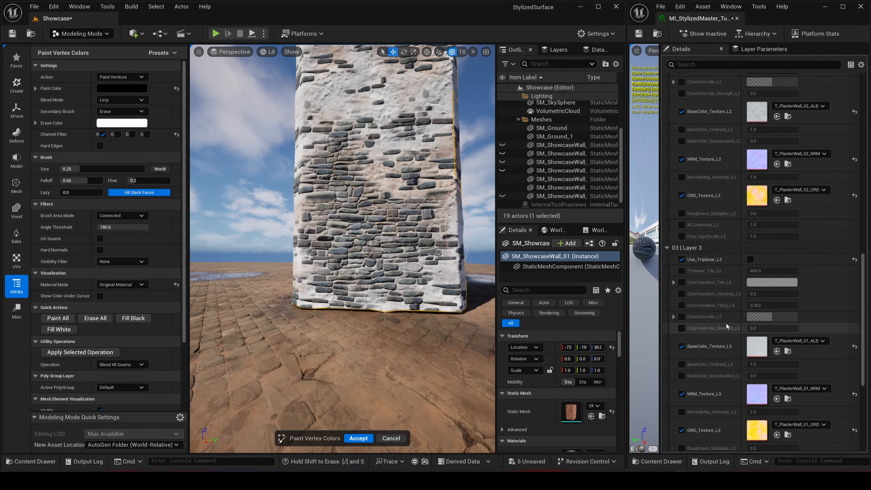
click(682, 270)
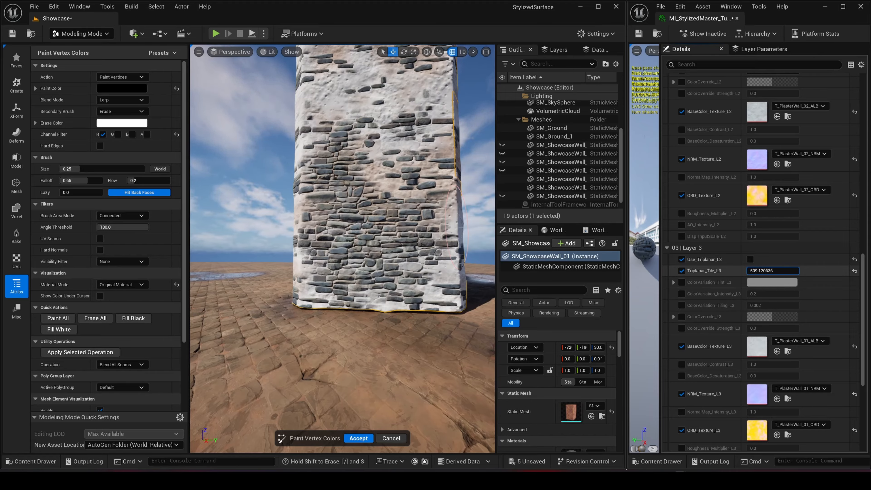
drag(772, 270, 731, 280)
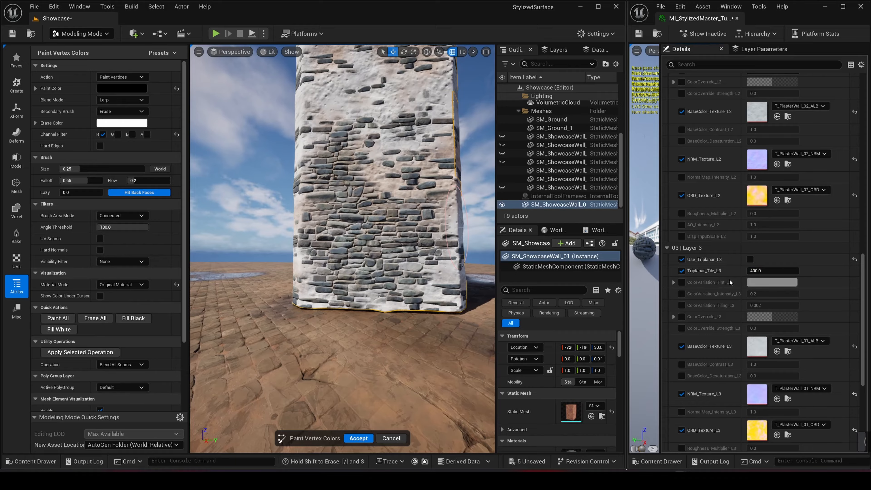
key(ctrl+z)
- Set Triplanar_Tile_L2 to 200 and check the plaster tiling on the wall up close
scroll(863, 286, up, 10)
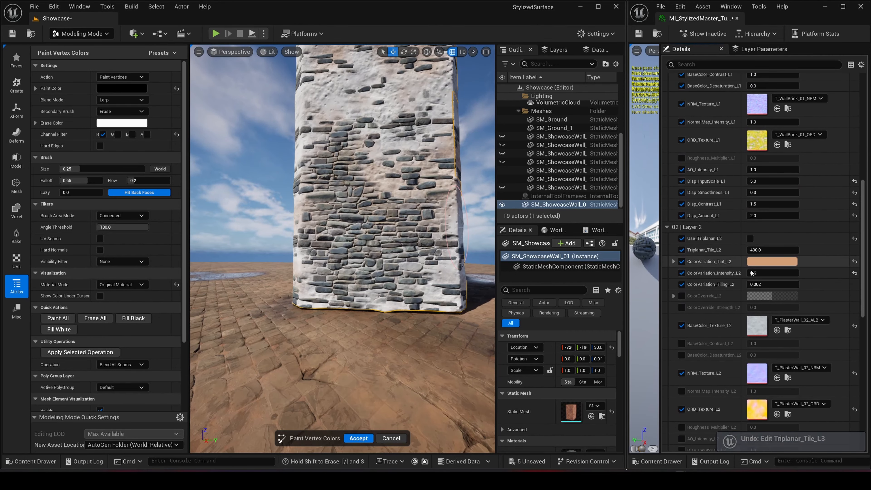
click(761, 250)
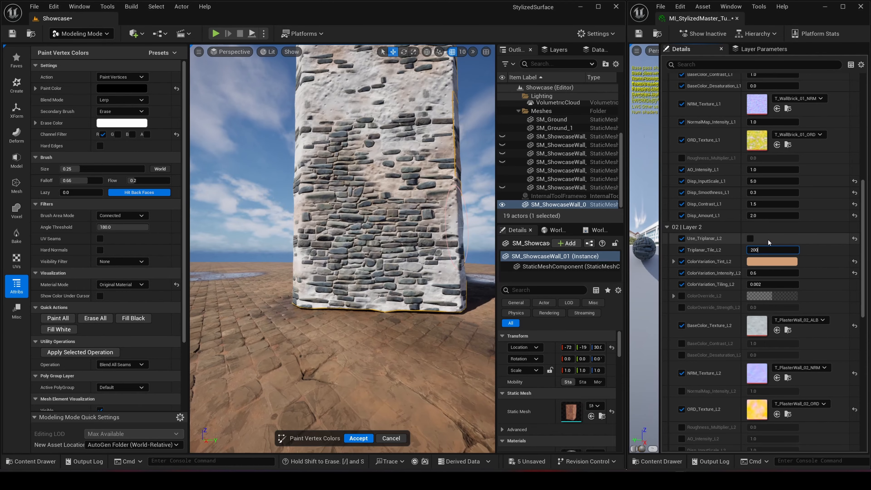
key(Return)
mouse_move(430, 164)
right_down()
mouse_move(427, 72)
mouse_move(423, 171)
mouse_move(367, 241)
mouse_move(370, 256)
mouse_move(374, 226)
mouse_move(371, 240)
right_up()
key(w)
key(s)
key(s)
key(w)
key(s)
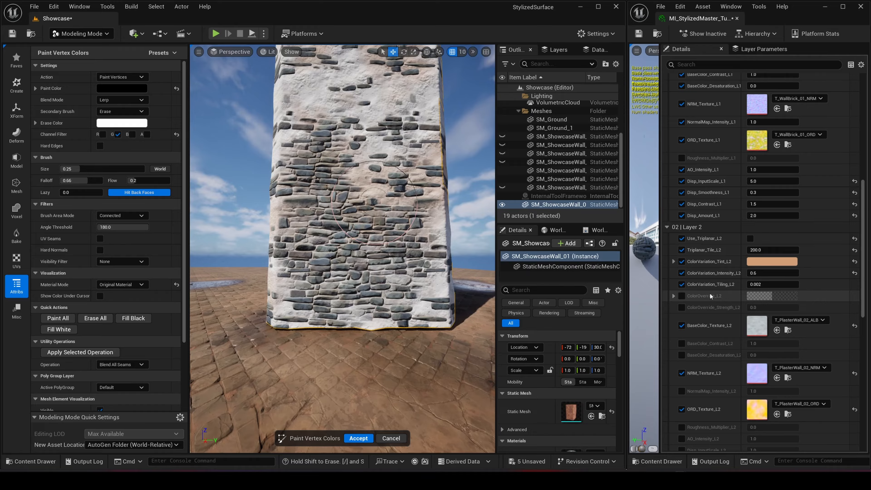
- Paint Layer 3 plaster onto the lower and middle part of the wall using the green vertex color channel
scroll(709, 298, down, 5)
scroll(711, 288, down, 3)
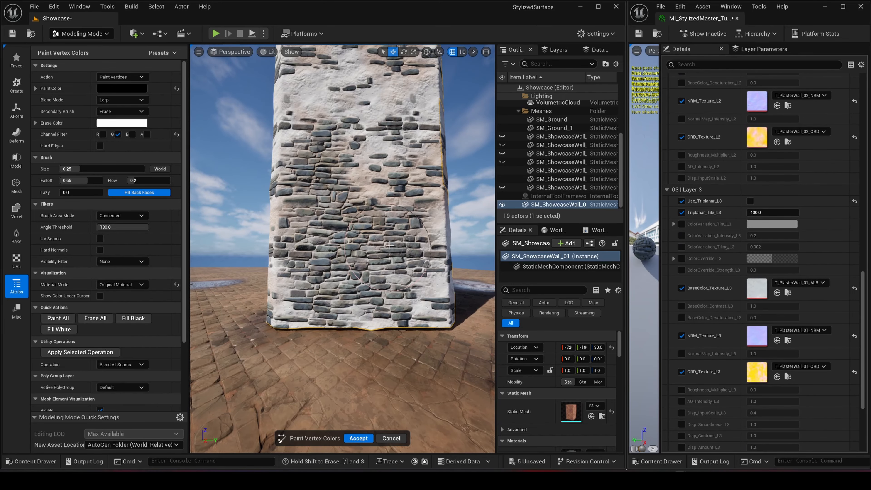
mouse_move(376, 253)
mouse_down()
mouse_move(348, 246)
mouse_move(380, 220)
mouse_move(405, 154)
mouse_move(373, 113)
mouse_move(346, 97)
mouse_move(373, 86)
mouse_move(320, 110)
mouse_move(301, 308)
mouse_move(319, 185)
mouse_up()
- Enable the Layer 3 displacement overrides with Disp_InputScale_L3 2, Disp_Smoothness_L3 0.5, Disp_Contrast_L3 about 1.17 and Disp_Amount_L3 about 1.58
scroll(720, 309, down, 5)
click(681, 289)
click(681, 301)
click(681, 312)
click(681, 323)
drag(753, 323, 768, 323)
click(855, 312)
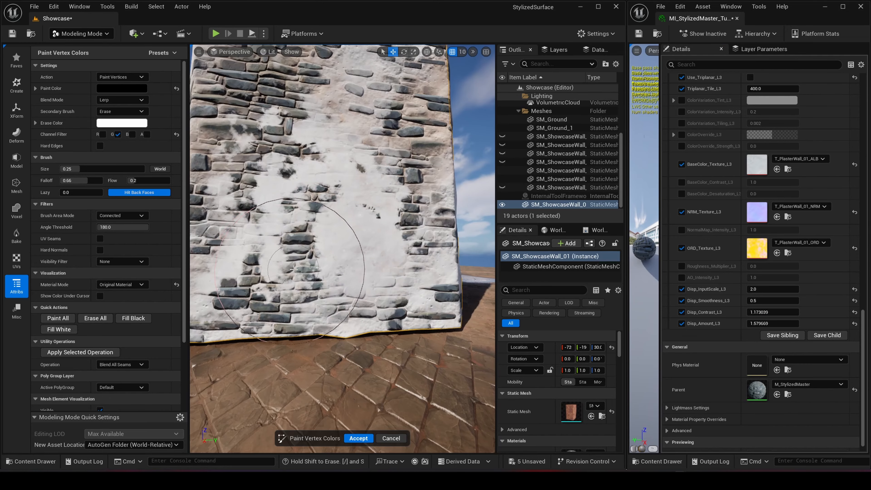
- Paint more plaster over the exposed stones in the wall's middle, with the channel filter switched to red
right_drag(367, 238, 374, 252)
key(s)
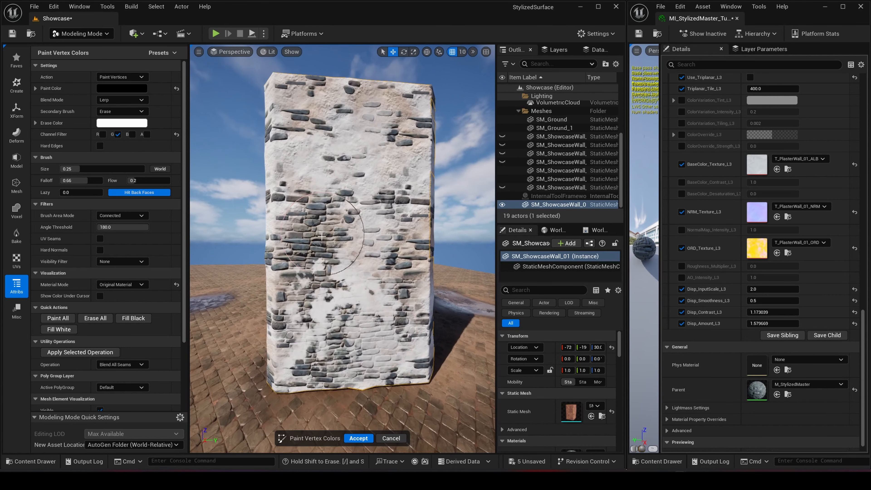
mouse_move(309, 240)
mouse_down()
mouse_move(329, 261)
mouse_move(313, 234)
mouse_move(304, 259)
mouse_up()
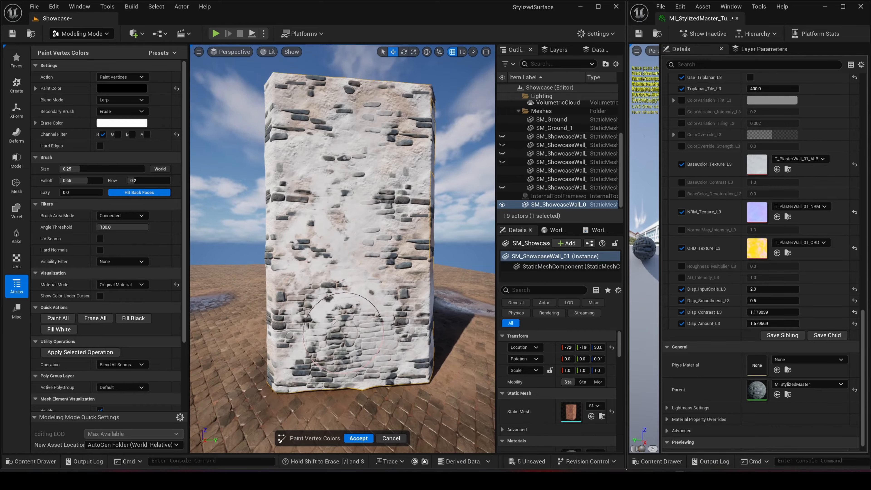
- Adjust Disp_Smoothness_L3, trying 0.8 and 1.2 and settling on about 0.58
click(757, 301)
text(.8)
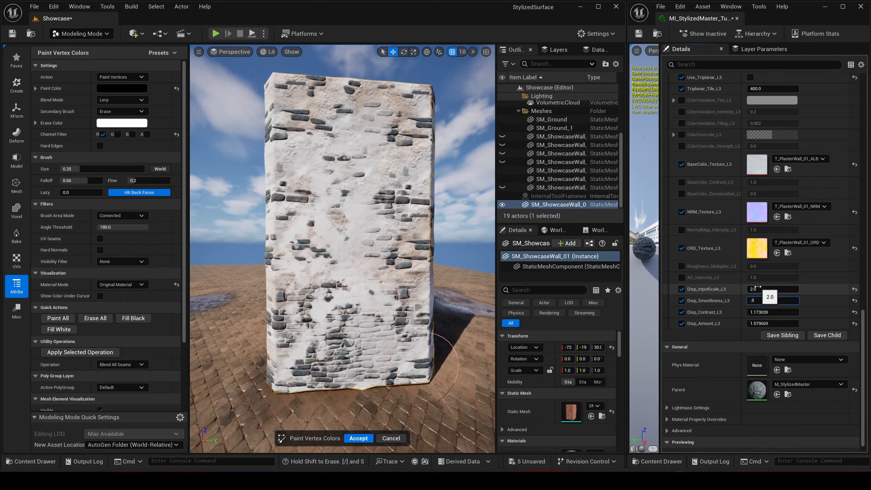
key(Return)
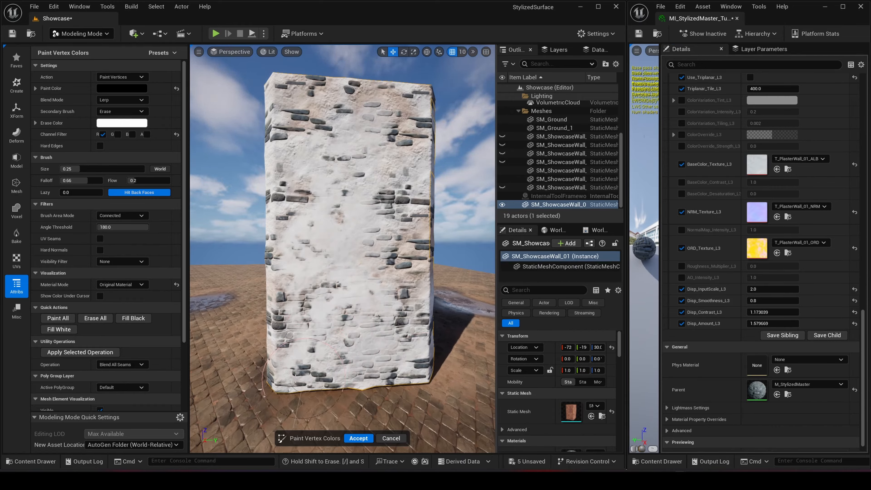
click(767, 301)
text(1.2)
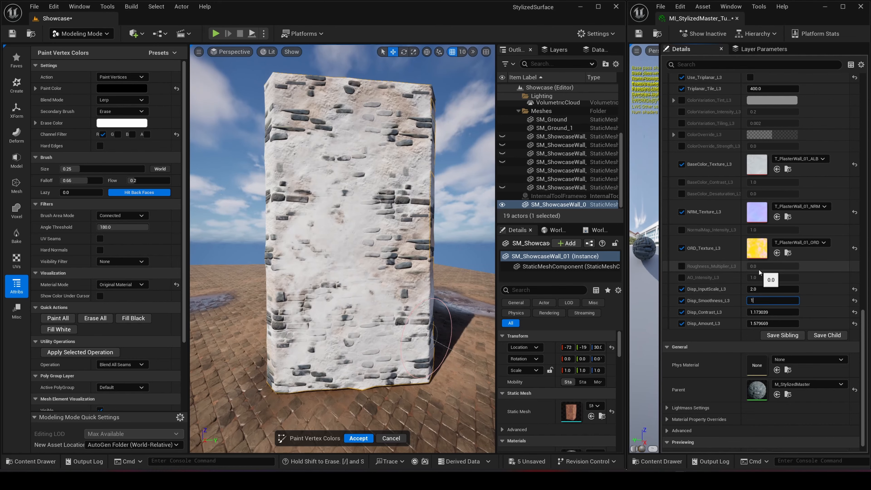
key(Return)
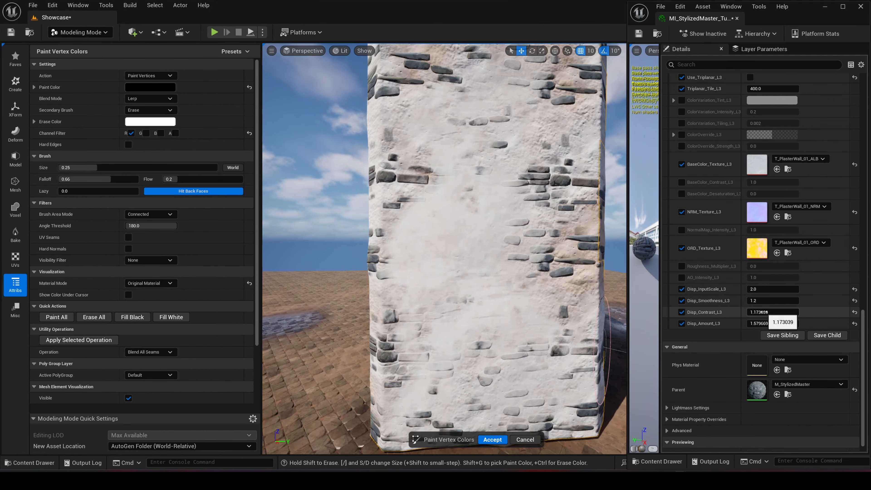
drag(768, 301, 751, 301)
right_drag(452, 323, 446, 326)
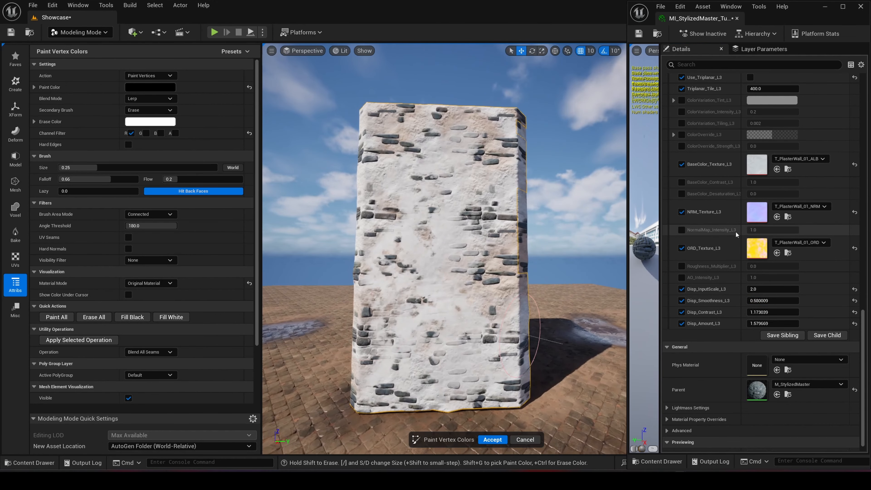
- Accept the vertex color painting, inspect the wall's edge up close and switch the editor to Selection Mode
scroll(736, 234, up, 10)
scroll(736, 234, up, 8)
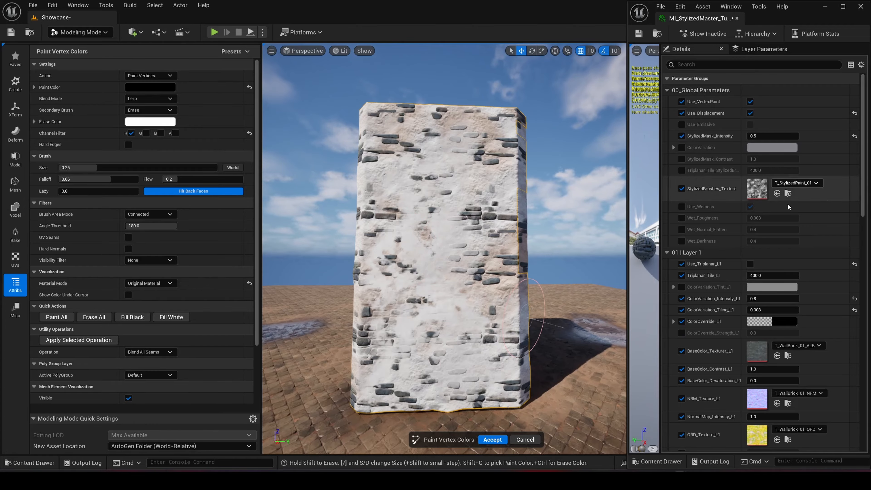
click(492, 440)
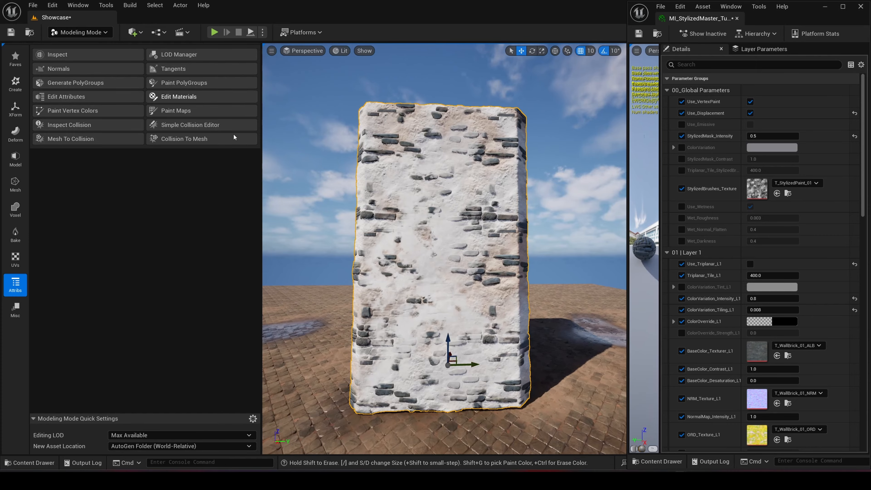
mouse_move(446, 274)
right_down()
mouse_move(460, 288)
mouse_move(447, 271)
mouse_move(420, 288)
mouse_move(434, 283)
right_up()
right_drag(395, 165, 418, 170)
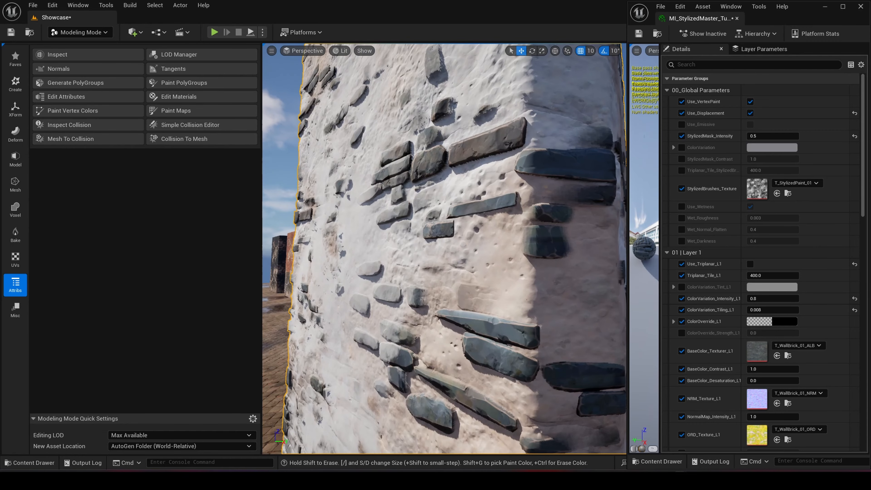
right_drag(418, 295, 423, 301)
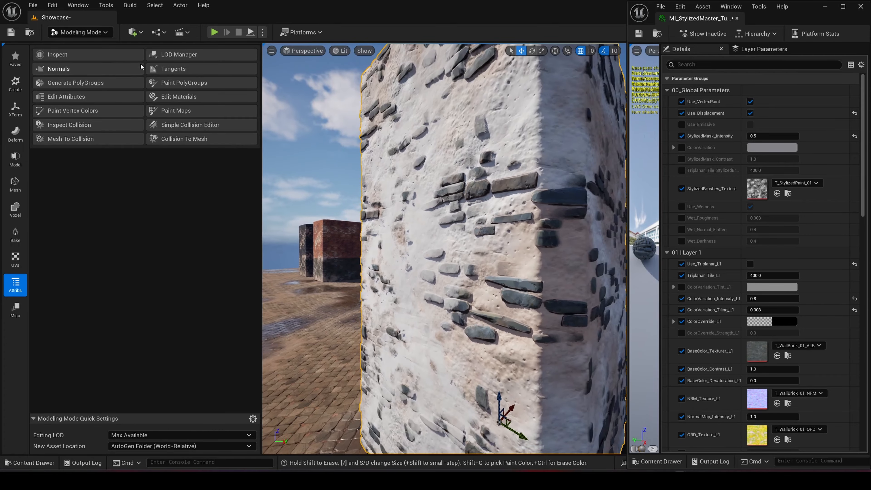
click(82, 33)
click(80, 51)
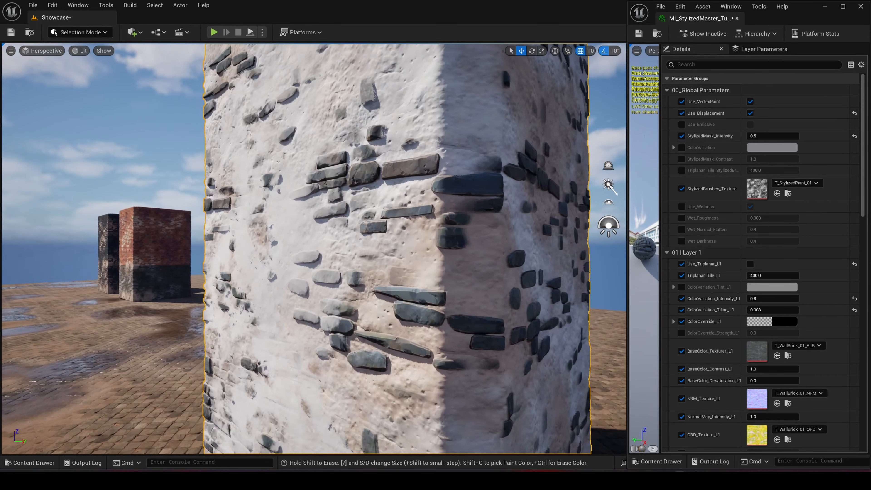
- Set Disp_InputScale_L1 to 4
middle_drag(377, 223, 413, 316)
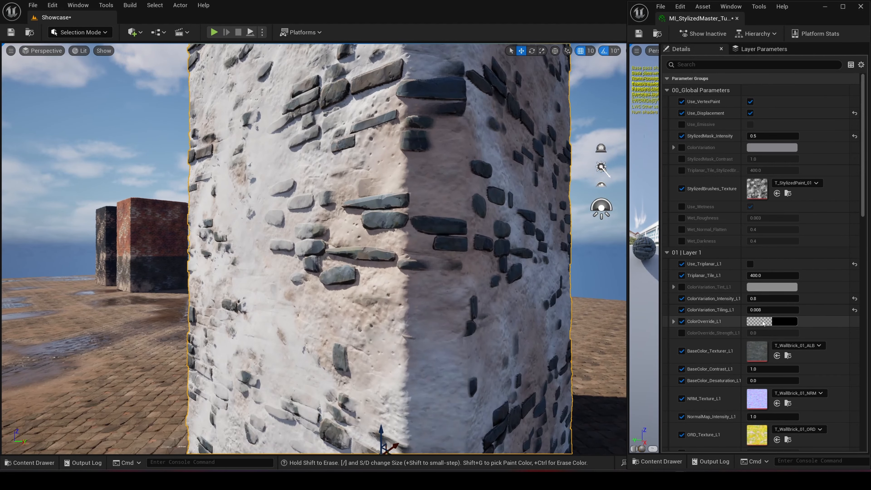
scroll(719, 363, down, 6)
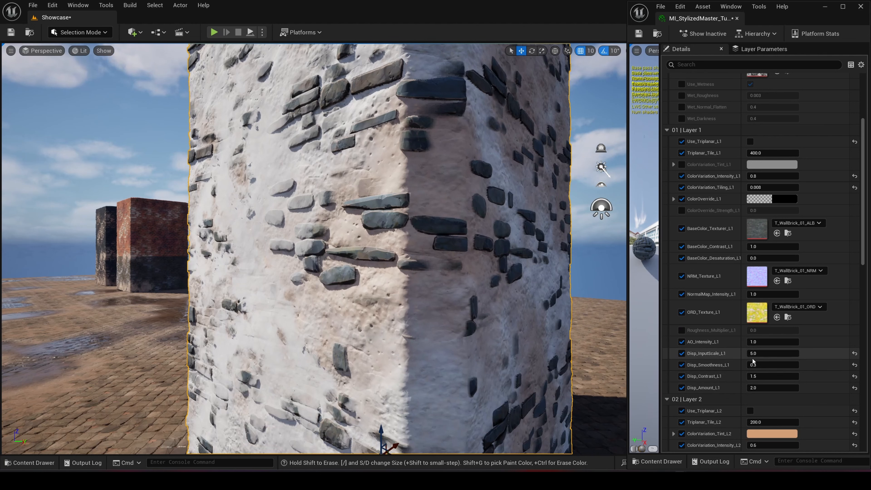
scroll(752, 360, down, 5)
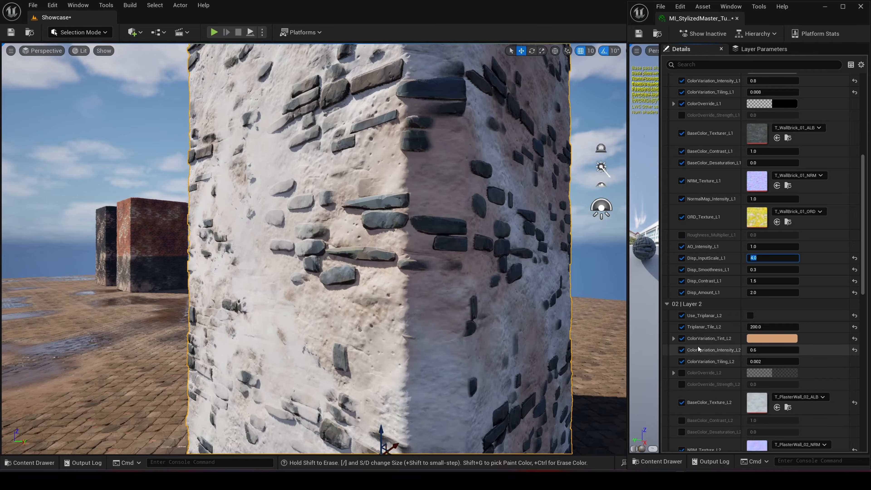
- Enable the Disp_InputScale_L2 override, trying 2 and settling on 1
scroll(746, 342, down, 2)
scroll(746, 342, down, 6)
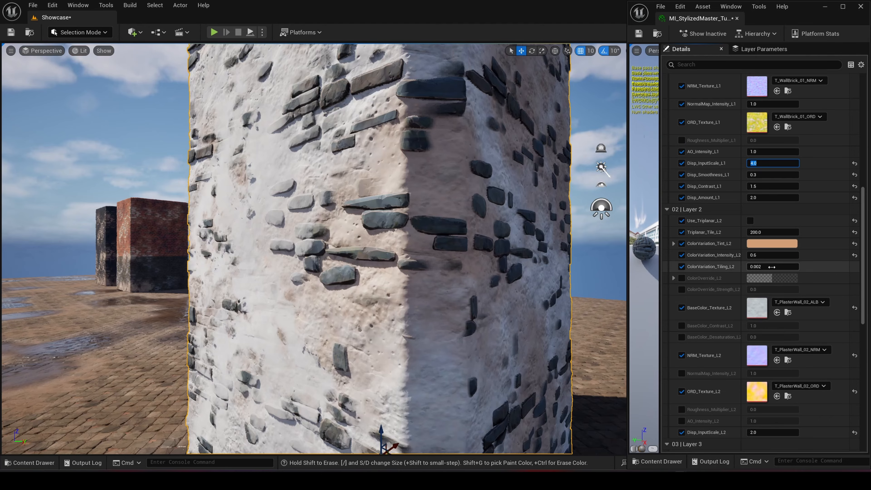
scroll(807, 404, down, 1)
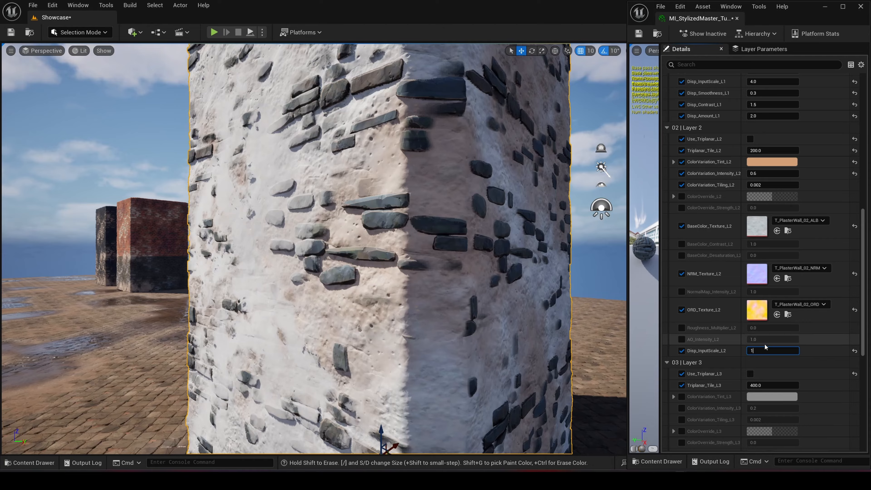
key(Return)
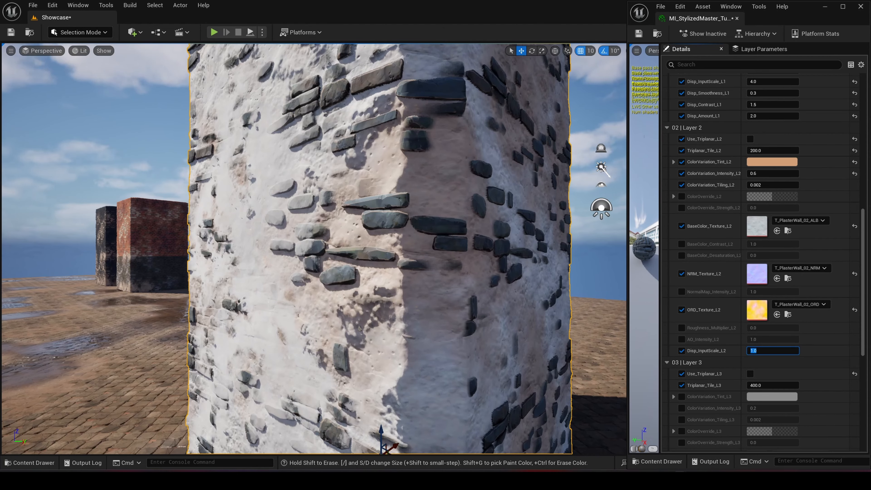
- Adjust Disp_InputScale_L3 while checking the wall up close, trying 1, about 1.6 and 2.1, and settling on 2.2
scroll(740, 368, down, 5)
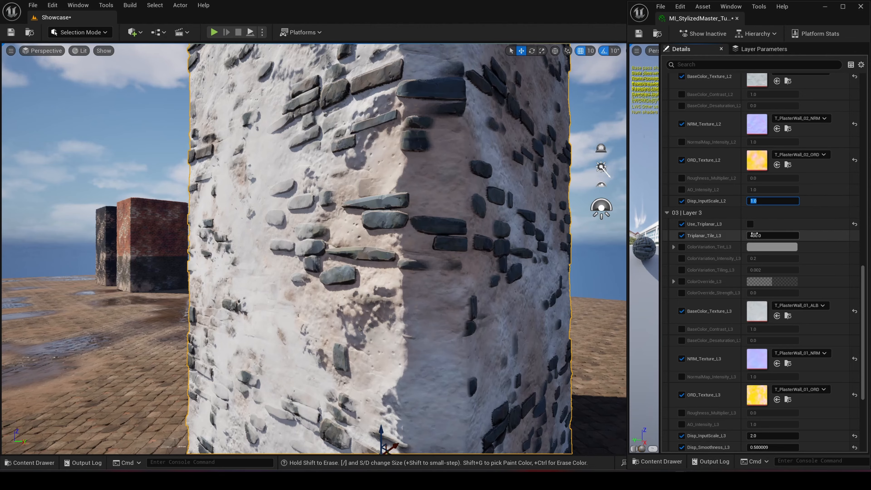
scroll(753, 426, down, 3)
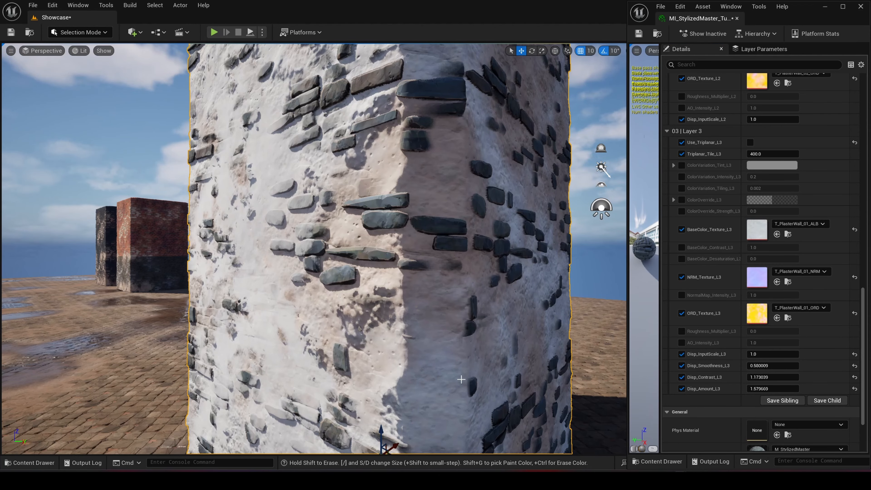
right_drag(433, 351, 427, 375)
mouse_move(428, 349)
mouse_down()
mouse_move(405, 341)
mouse_move(424, 352)
mouse_up()
right_drag(424, 352, 371, 277)
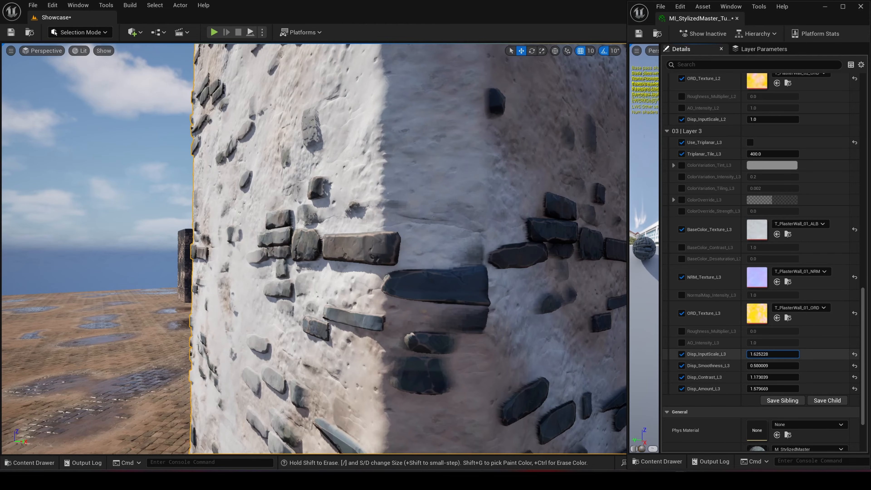
drag(767, 354, 776, 354)
right_drag(446, 325, 391, 270)
key(w)
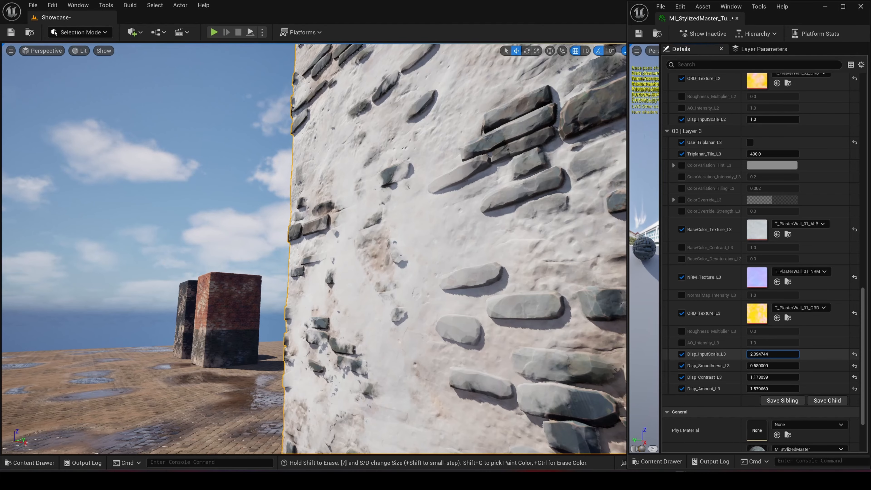
drag(772, 353, 822, 354)
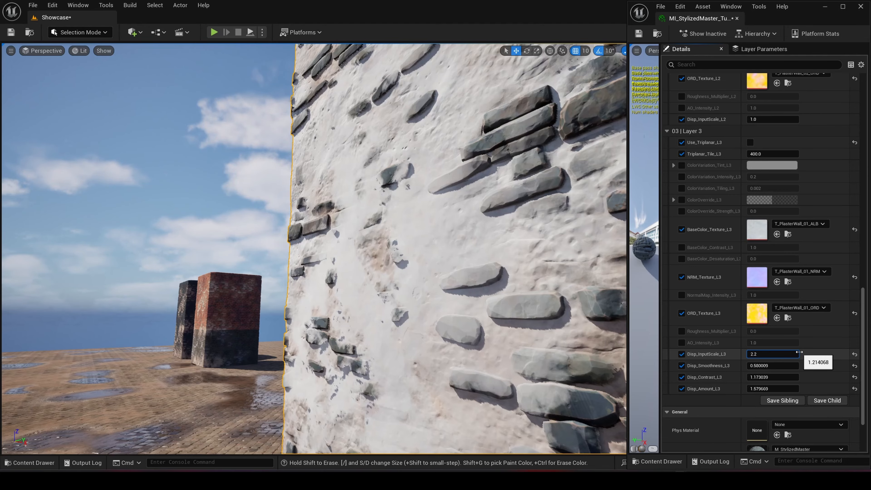
- Inspect the wall's displacement and set Disp_Smoothness_L3 to about 0.73, Disp_Contrast_L3 to about 0.93 and Disp_Amount_L3 to about 1.18
right_drag(556, 366, 623, 378)
mouse_move(275, 212)
right_down()
mouse_move(253, 212)
mouse_move(275, 212)
right_up()
key(w)
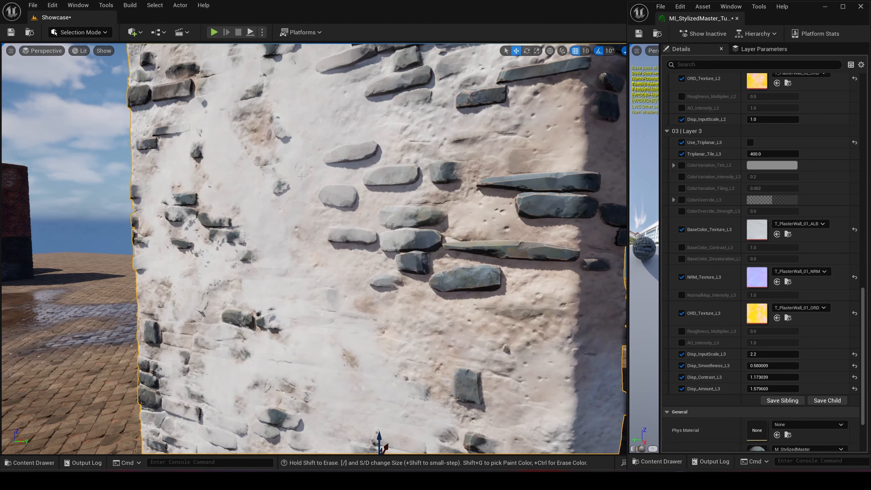
key(s)
mouse_move(398, 300)
right_down()
mouse_move(411, 301)
mouse_move(398, 300)
right_up()
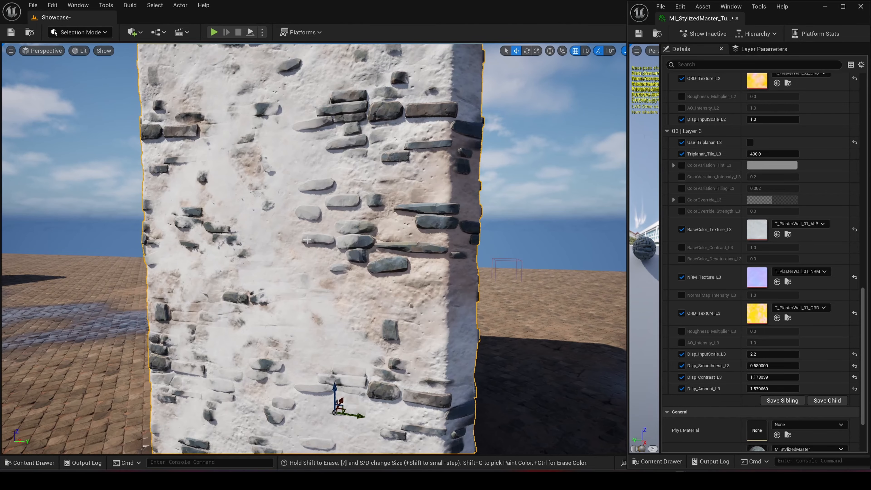
key(s)
right_drag(240, 171, 240, 156)
drag(762, 365, 752, 388)
- Switch to Modeling Mode and start Paint Vertex Colors on the showcase wall
key(s)
right_drag(320, 260, 331, 261)
click(70, 31)
click(81, 85)
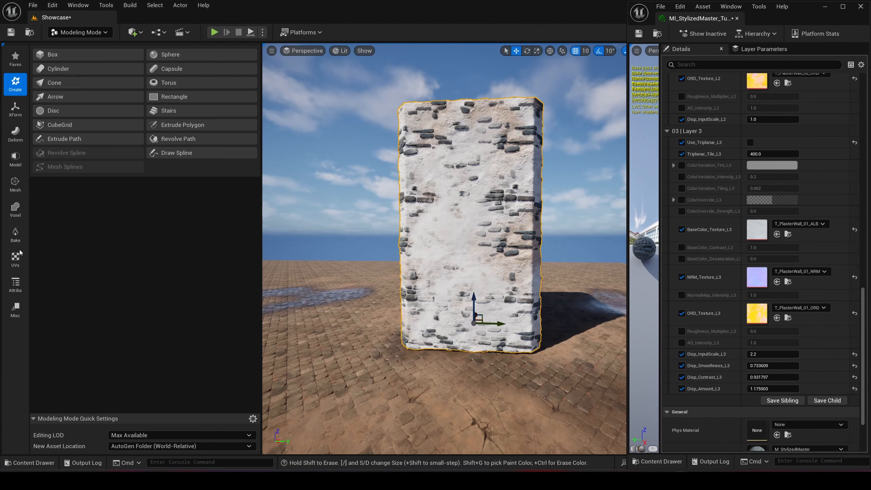
click(16, 284)
click(52, 111)
- Erase the green vertex color channel around the middle and lower part of the wall
key(w)
right_drag(445, 305, 457, 307)
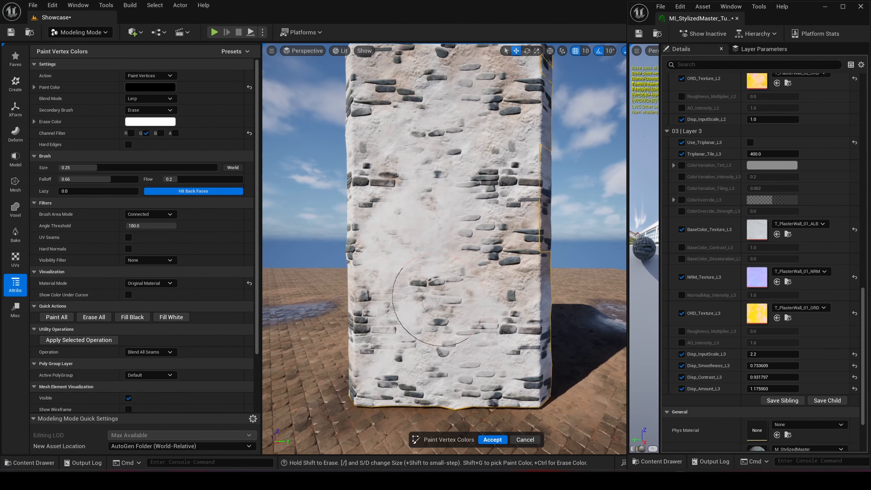
mouse_move(438, 300)
shift+mouse_down()
mouse_move(408, 262)
mouse_move(461, 341)
shift+mouse_up()
- Limit painting to the red channel and expose the stone layer on the wall's lower middle and left edge
click(146, 133)
click(132, 133)
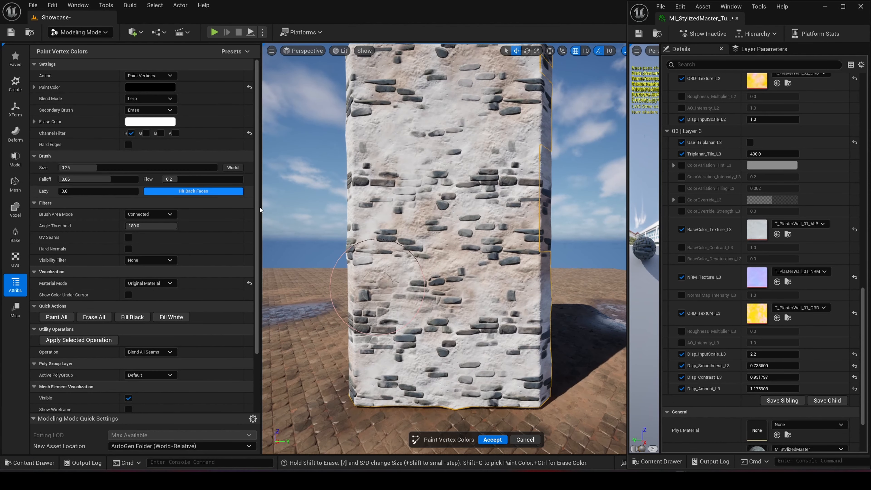
mouse_move(394, 301)
mouse_down()
mouse_move(456, 339)
mouse_move(521, 302)
mouse_move(377, 254)
mouse_move(362, 261)
mouse_up()
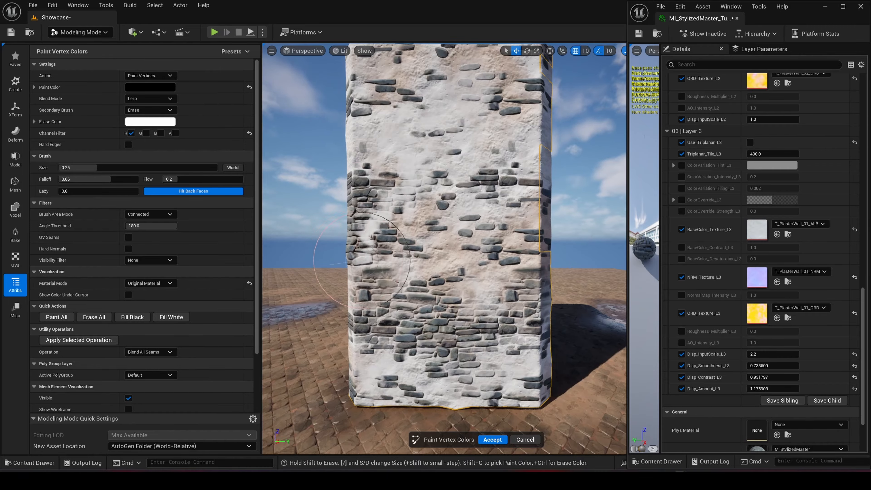
right_drag(361, 261, 377, 261)
mouse_move(362, 263)
mouse_down()
mouse_move(343, 295)
mouse_move(396, 280)
mouse_up()
- Limit painting to the green channel and brush white plaster across the lower part of the wall
click(146, 133)
click(131, 133)
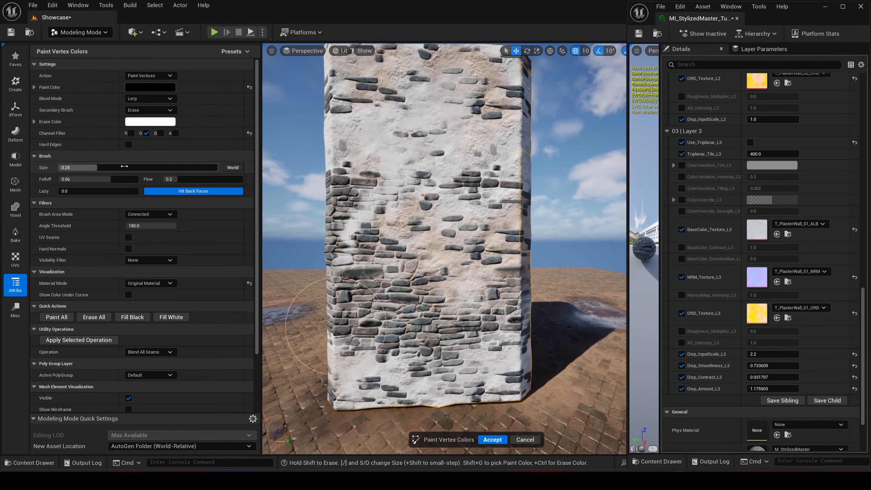
mouse_move(401, 332)
mouse_down()
mouse_move(434, 319)
mouse_move(375, 227)
mouse_move(441, 208)
mouse_move(488, 317)
mouse_up()
- Accept the vertex painting, return to Selection Mode and inspect the wall's painted edge up close
click(493, 439)
click(107, 33)
mouse_move(342, 249)
right_down()
mouse_move(261, 247)
mouse_move(422, 262)
right_up()
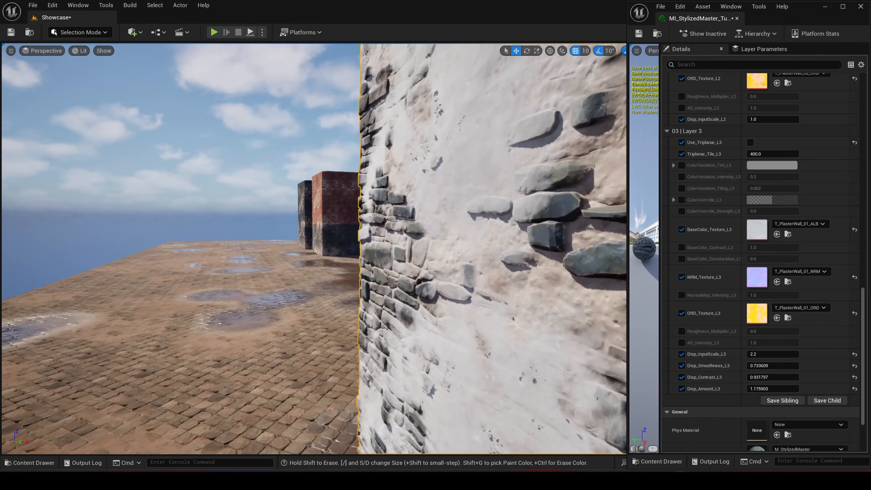
right_drag(377, 232, 490, 240)
scroll(394, 240, down, 5)
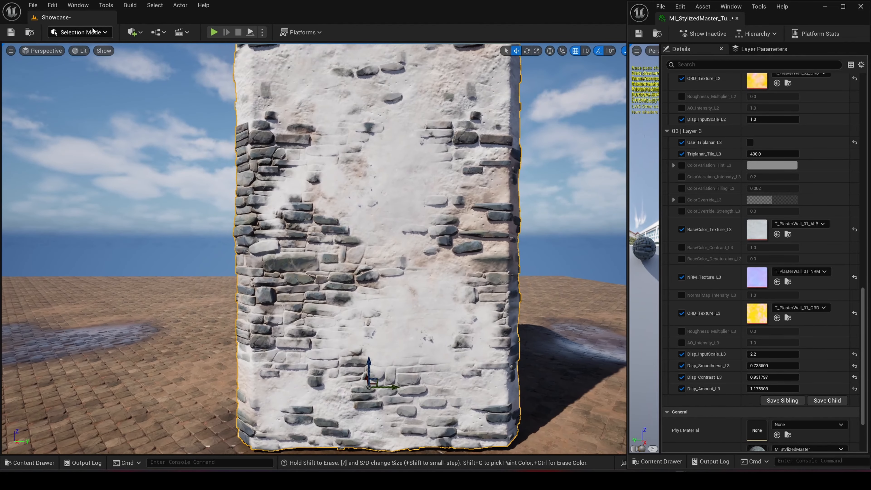
- Reopen Paint Vertex Colors in Modeling Mode and restrict the channel filter to red only
click(80, 32)
click(74, 82)
click(55, 118)
click(131, 133)
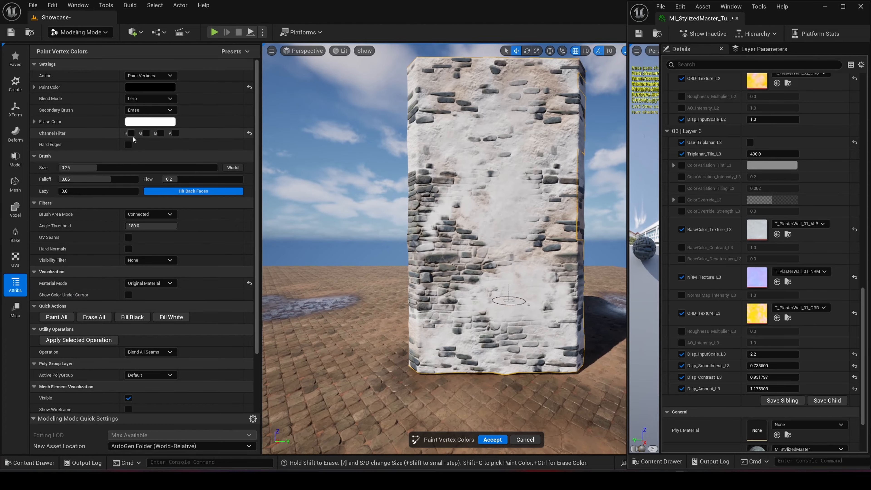
click(146, 133)
- Set Disp_Smoothness_L1 to about 0.45, Disp_Contrast_L1 to about 1.49 and Disp_Amount_L1 to about 2.37
right_drag(463, 339, 463, 309)
scroll(759, 361, up, 8)
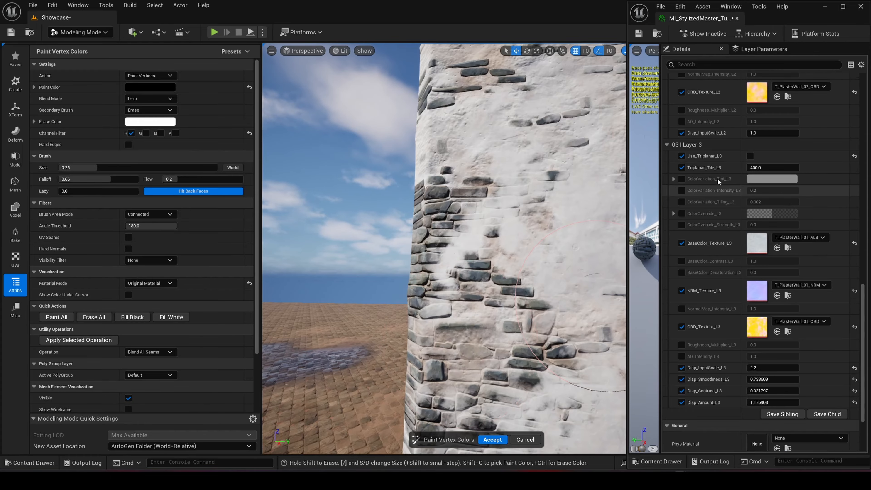
scroll(721, 212, up, 3)
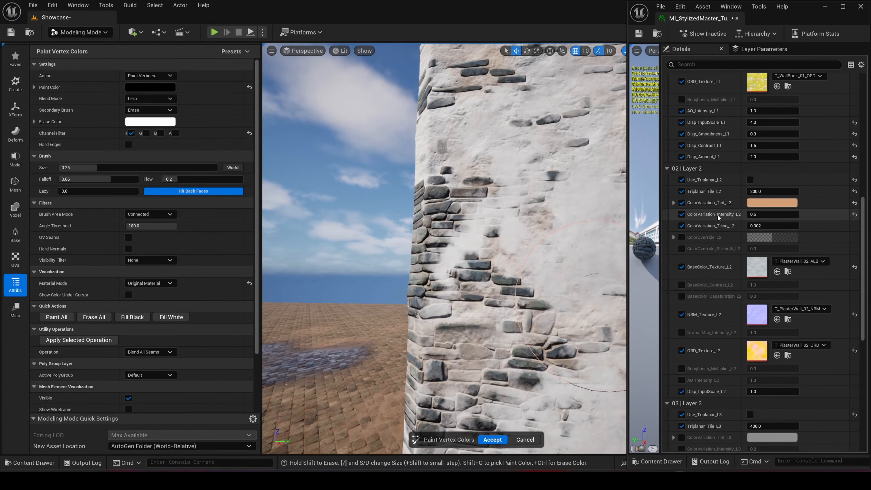
drag(758, 188, 744, 200)
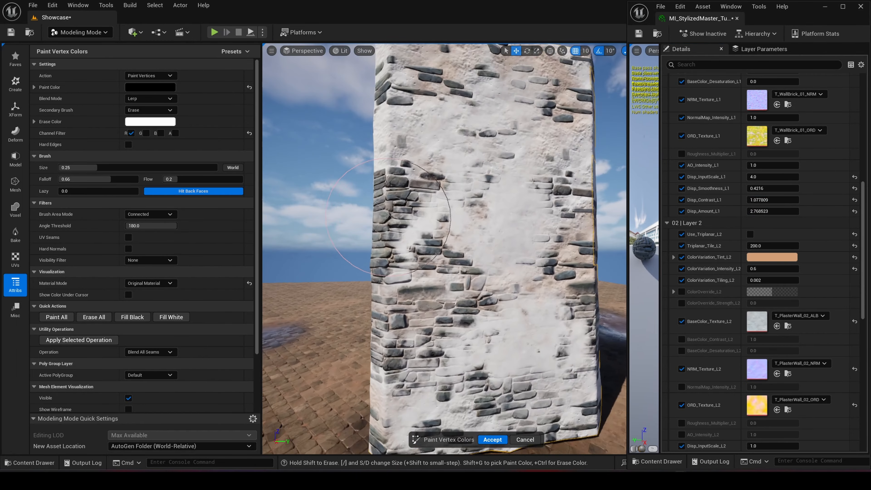
scroll(388, 216, down, 2)
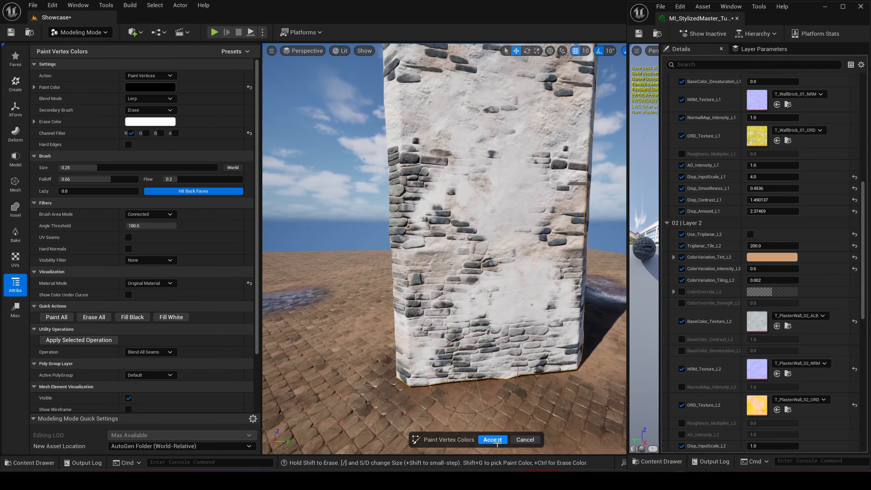
- Accept the vertex color session, switch to Selection Mode and inspect the wall's edge
click(492, 440)
click(80, 32)
click(82, 71)
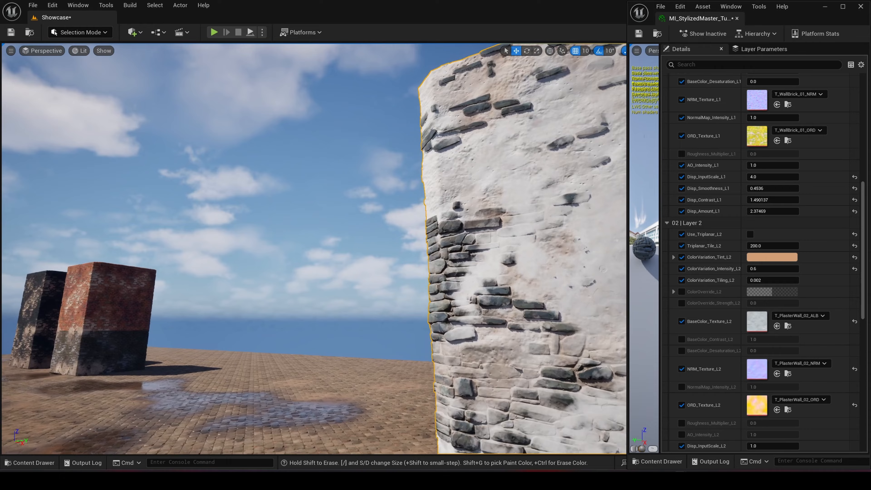
mouse_move(343, 274)
right_down()
mouse_move(374, 274)
mouse_move(363, 278)
mouse_move(377, 284)
mouse_move(343, 275)
right_up()
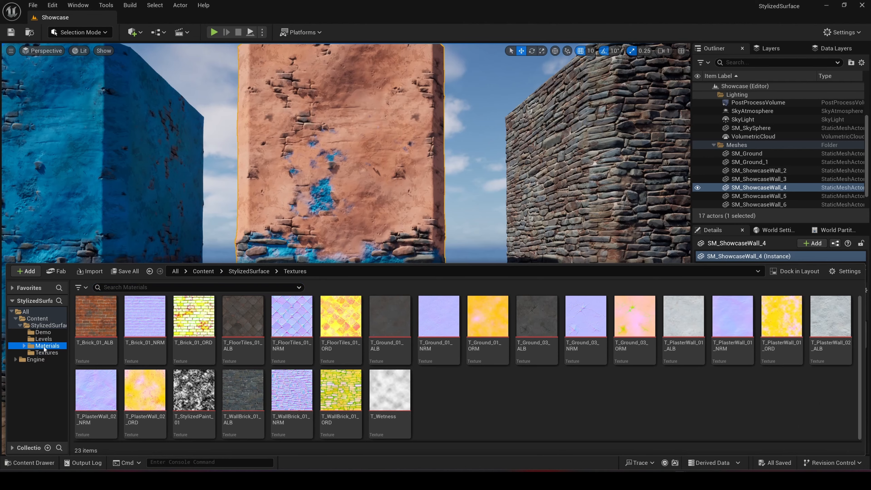
- Browse to the Instance folder under Materials and arrange a widened floating Content Browser over the viewport
click(37, 345)
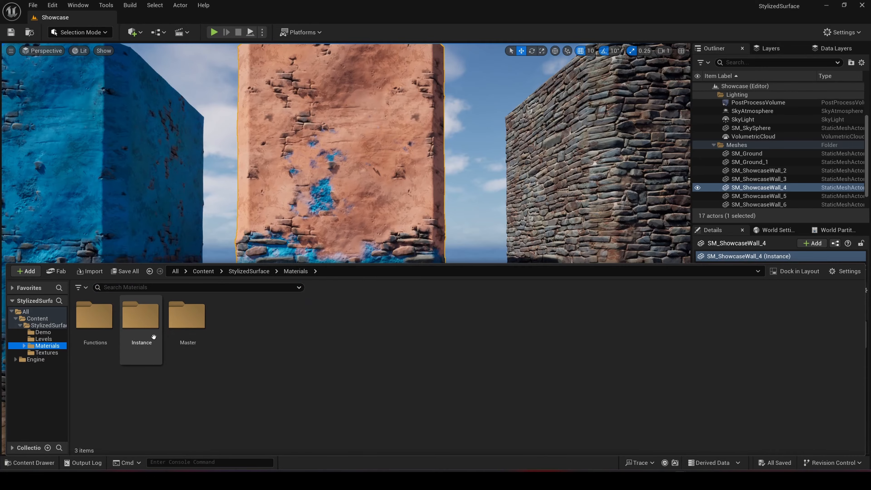
double_click(141, 317)
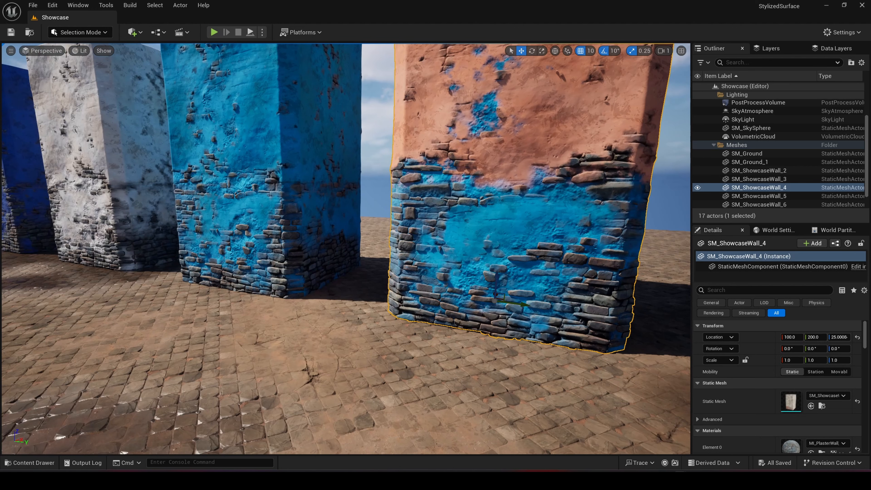
drag(699, 480, 666, 202)
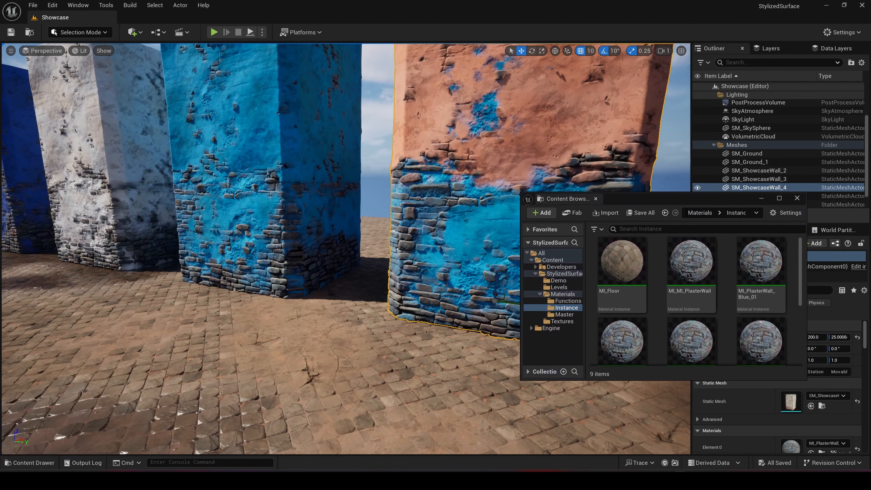
click(483, 372)
drag(520, 356, 393, 356)
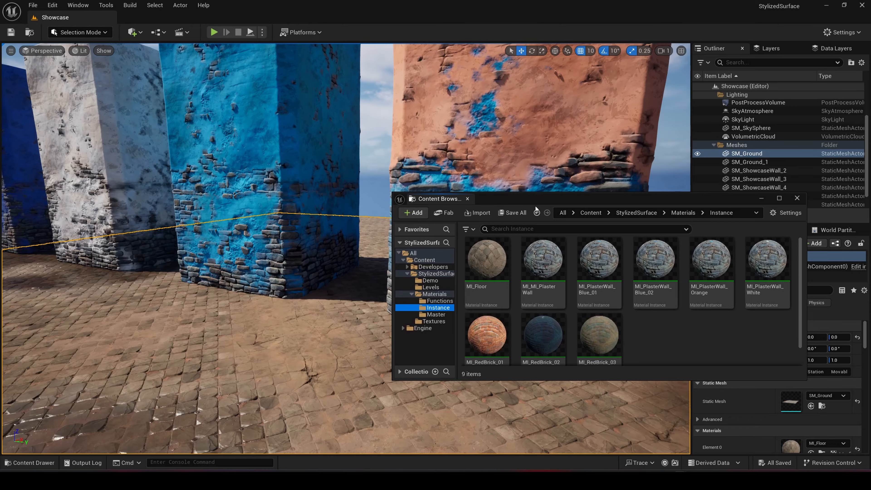
drag(538, 205, 532, 217)
- Apply the MI_RedBrick_01 material instance to the red brick showcase wall
key(s)
right_drag(258, 296, 218, 264)
key(a)
key(w)
key(s)
key(w)
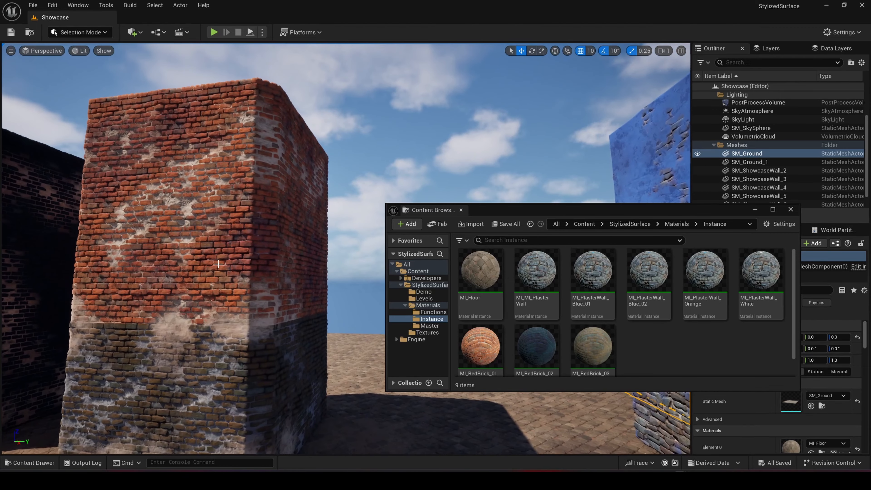
drag(491, 348, 238, 383)
- Try MI_PlasterWall_Blue_02 on the white showcase wall and undo the material assignments
mouse_move(239, 383)
right_down()
mouse_move(254, 381)
mouse_move(240, 381)
right_up()
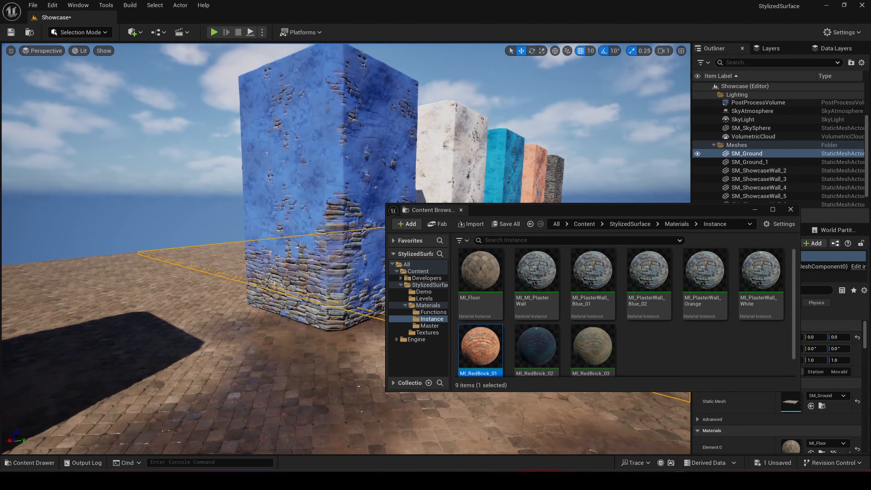
mouse_move(276, 241)
right_down()
mouse_move(272, 231)
mouse_move(276, 241)
right_up()
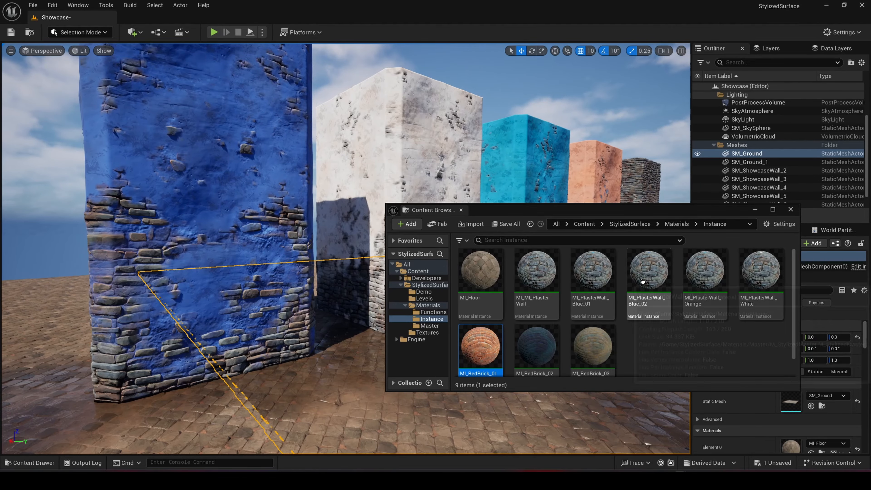
drag(619, 217, 694, 218)
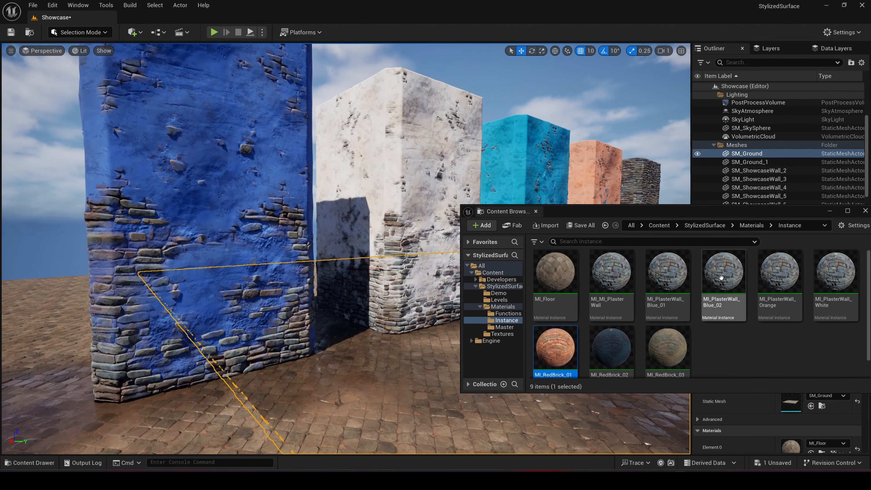
drag(723, 271, 415, 178)
drag(706, 316, 360, 153)
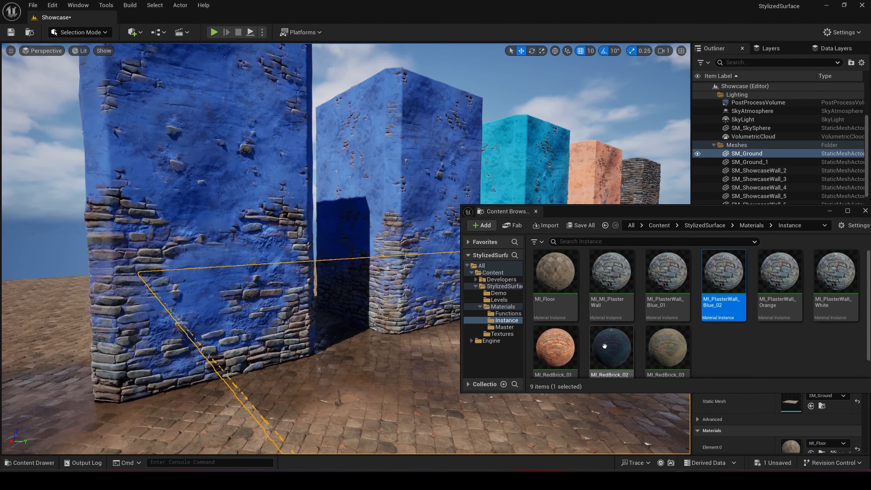
key(ctrl+z)
key(ctrl+z)
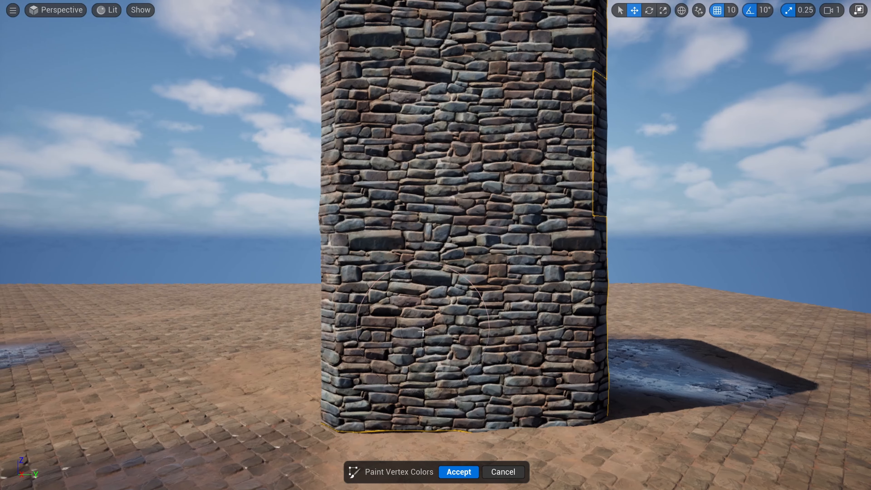
- Paint the blue plaster layer across the lower half of the bare stone wall
mouse_move(445, 338)
mouse_down()
mouse_move(480, 343)
mouse_move(456, 205)
mouse_move(314, 258)
mouse_move(556, 301)
mouse_up()
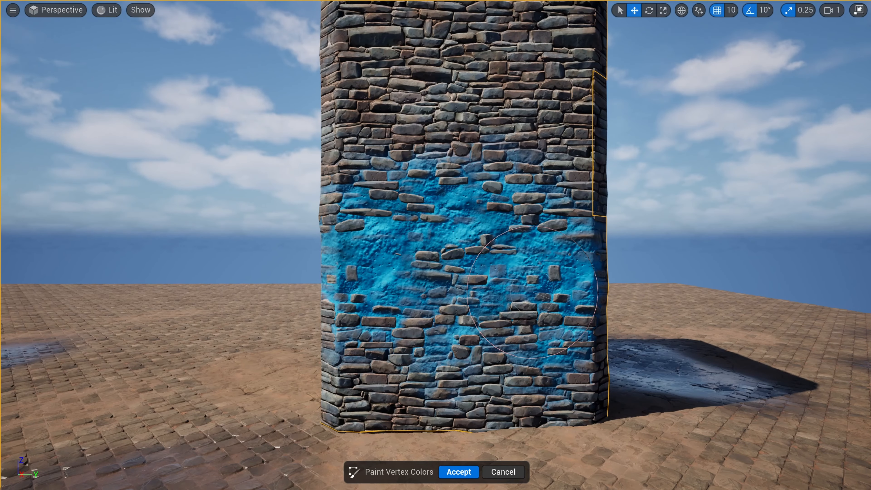
mouse_move(445, 360)
mouse_down()
mouse_move(514, 329)
mouse_move(503, 281)
mouse_move(507, 308)
mouse_move(394, 302)
mouse_move(465, 291)
mouse_move(449, 350)
mouse_up()
- Change the channel filter and paint the orange plaster layer over the upper half of the wall
click(144, 136)
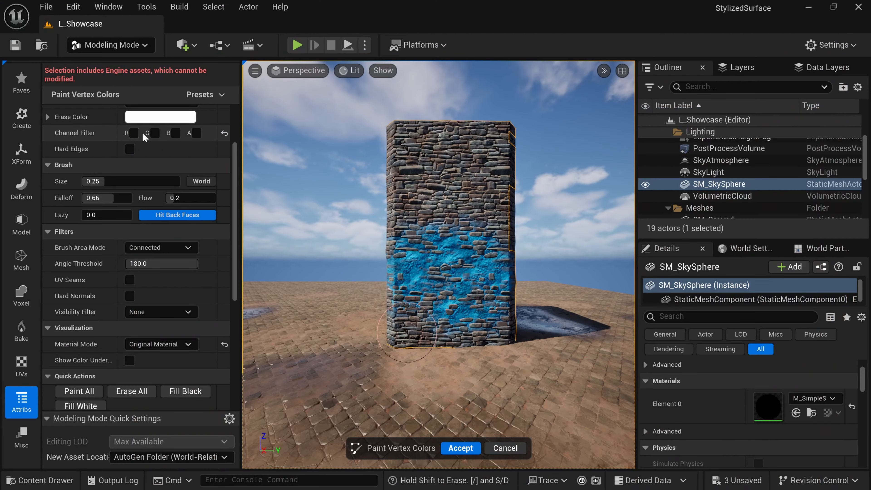
mouse_move(524, 195)
mouse_down()
mouse_move(545, 172)
mouse_move(448, 117)
mouse_move(395, 117)
mouse_up()
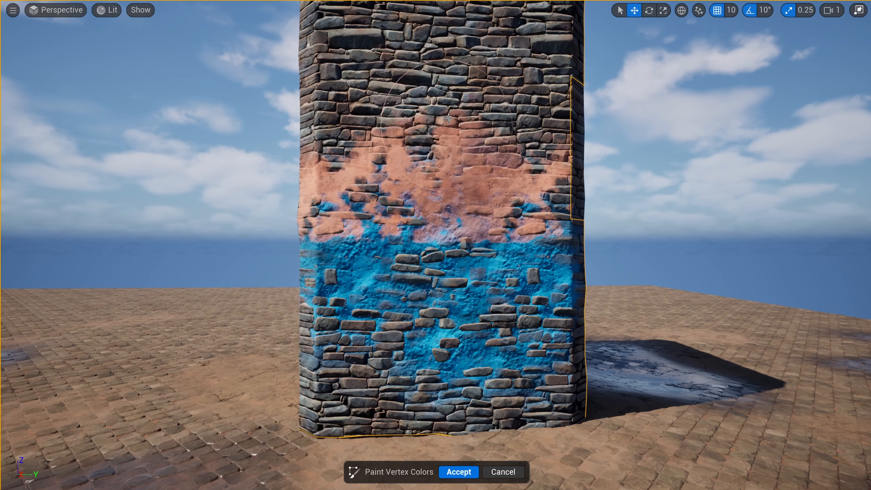
right_drag(394, 116, 394, 75)
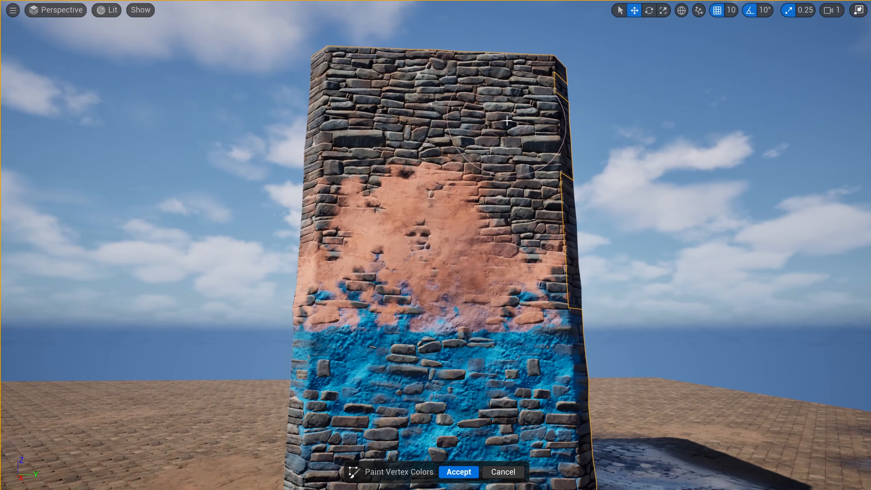
mouse_move(497, 158)
mouse_down()
mouse_move(425, 58)
mouse_move(336, 206)
mouse_move(549, 264)
mouse_move(527, 117)
mouse_up()
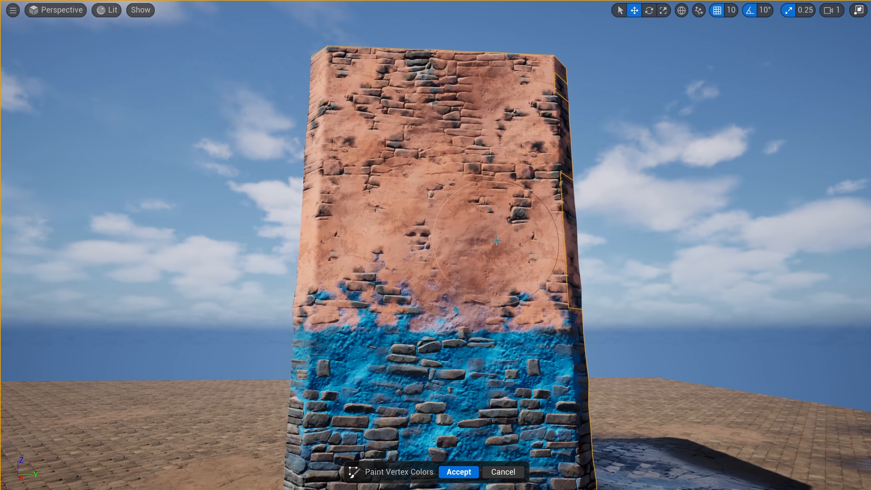
right_drag(528, 117, 508, 113)
drag(541, 103, 549, 291)
mouse_move(548, 292)
mouse_down()
mouse_move(408, 81)
mouse_move(329, 189)
mouse_up()
- Continue vertex painting from the wall's edge down into the blue plaster area
right_drag(329, 189, 346, 206)
drag(329, 190, 405, 360)
right_drag(405, 360, 405, 394)
mouse_move(243, 233)
mouse_down()
mouse_move(243, 264)
mouse_move(260, 253)
mouse_up()
right_drag(260, 254, 260, 155)
- Try a paint stroke near the top of the wall, undo it and toggle the viewport's immersive view
drag(442, 117, 432, 101)
key(ctrl+z)
key(F11)
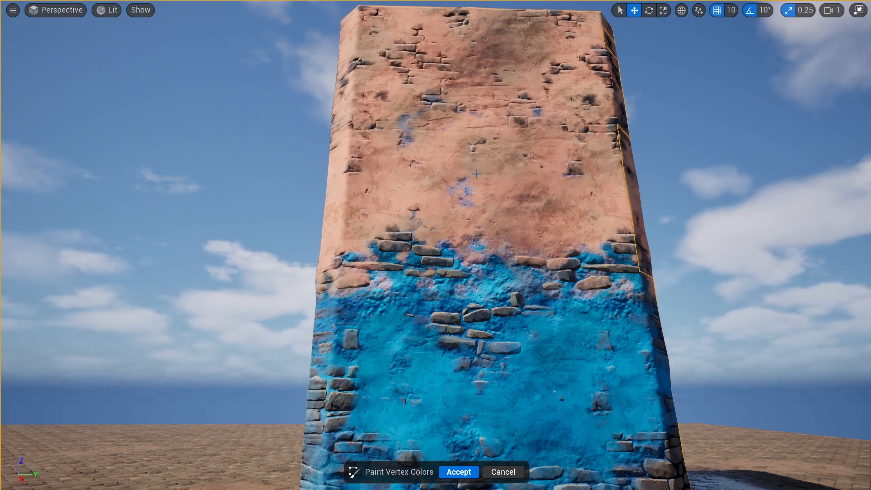
key(F11)
key(F11)
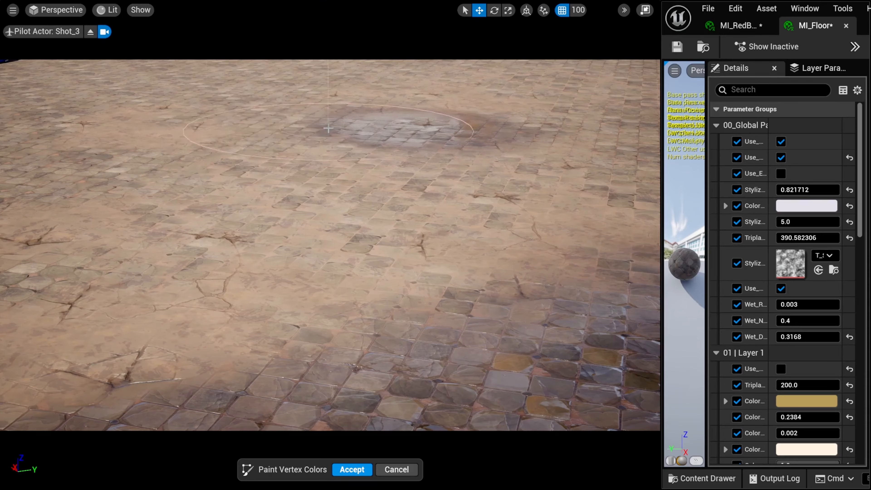
- Paint the vertex colors across the cobblestone floor and accept the painting
mouse_move(260, 103)
mouse_down()
mouse_move(377, 103)
mouse_move(548, 309)
mouse_move(455, 350)
mouse_up()
click(352, 469)
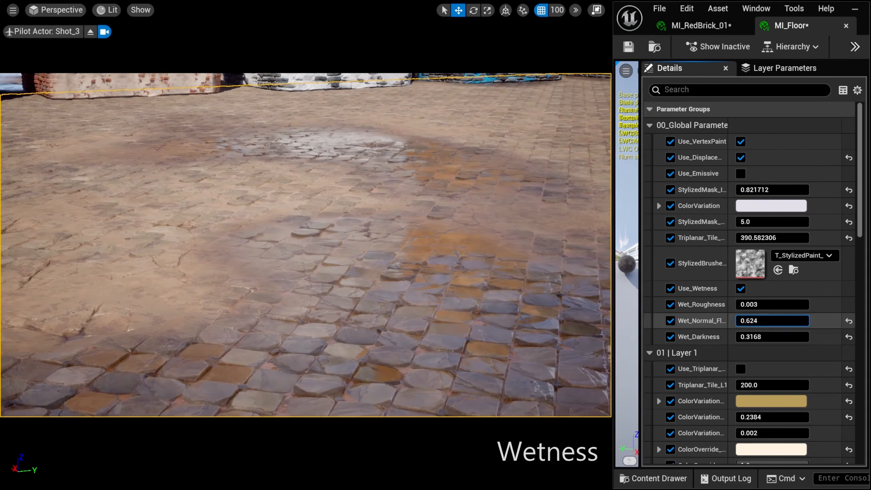
- Adjust the wetness normal and Wet_Darkness parameters of the MI_Floor material instance
drag(781, 321, 770, 304)
drag(758, 337, 785, 337)
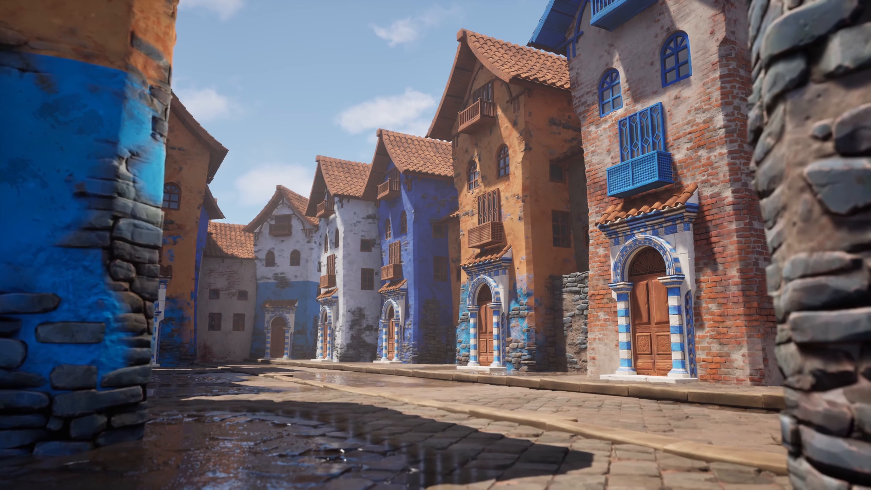